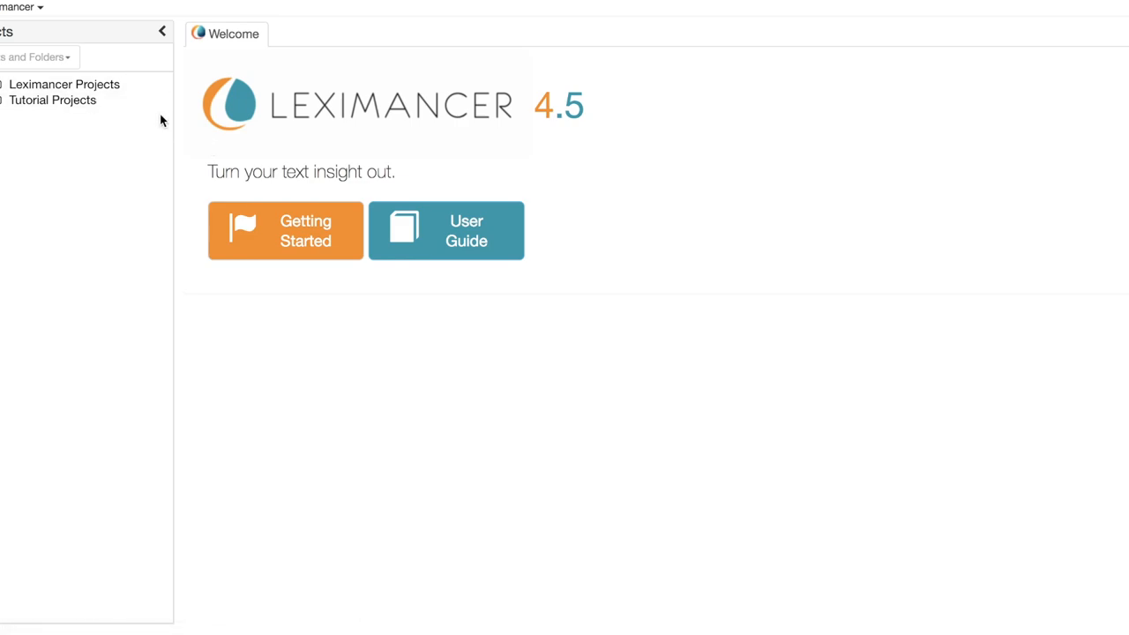
Create a new project named Test under the Leximancer Projects folder.
right_click(22, 87)
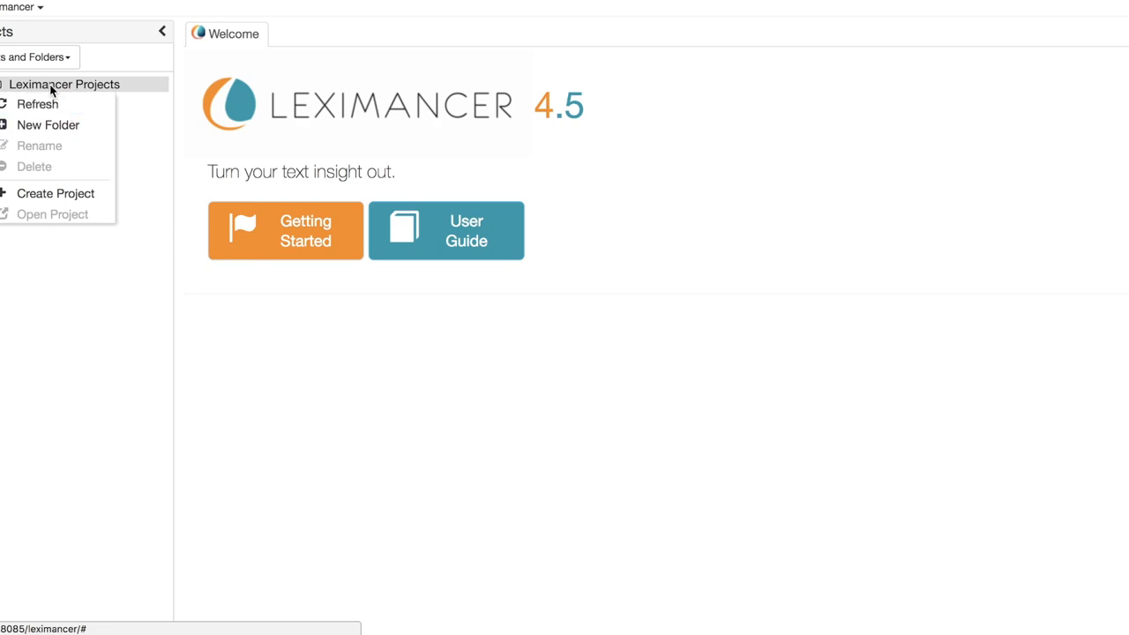
click(72, 194)
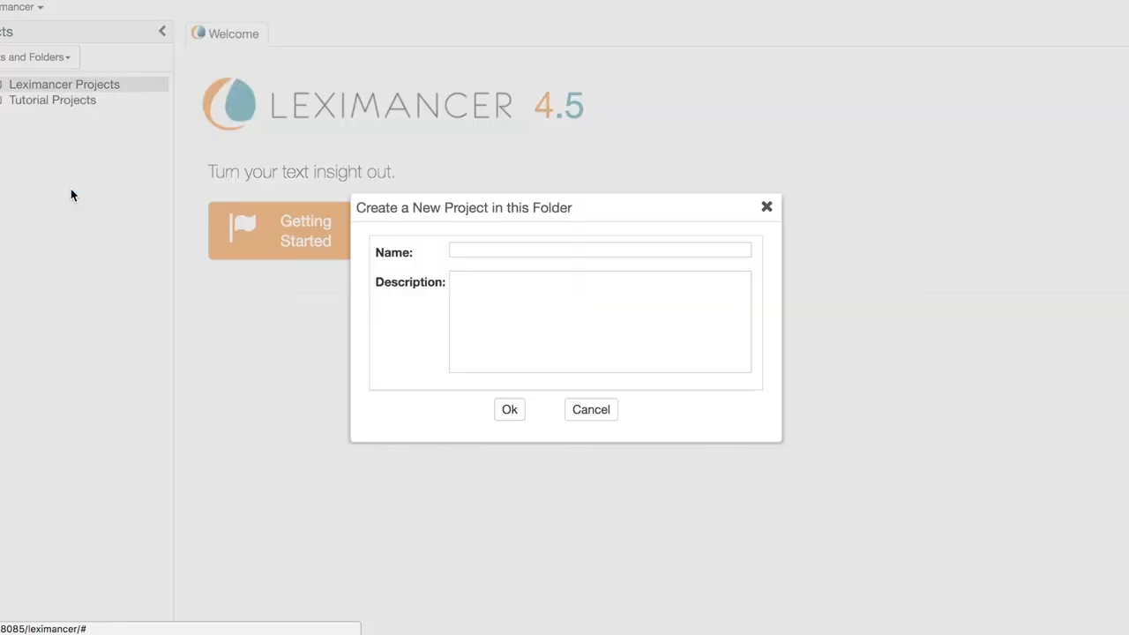
click(499, 248)
text(Test)
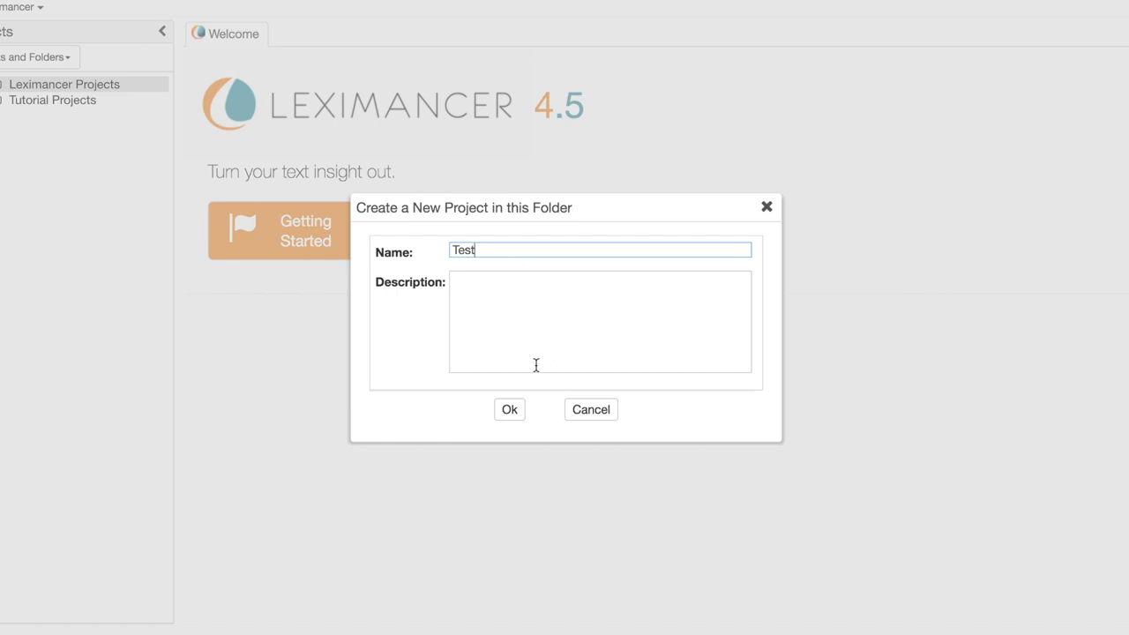
click(509, 408)
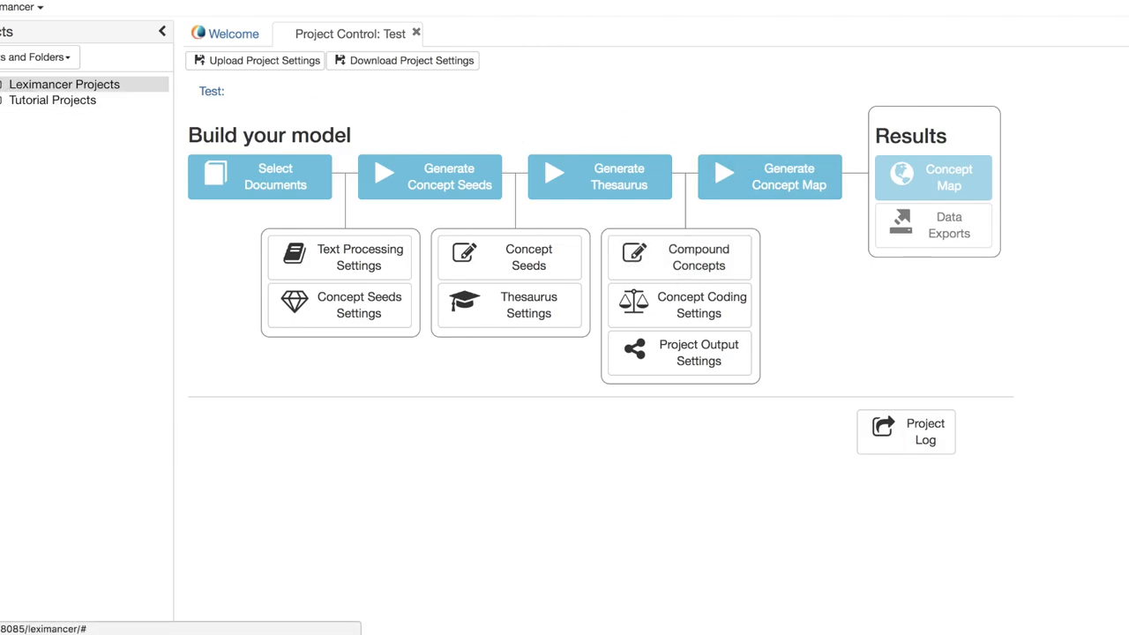
Expand the projects tree and start document selection for the Test project.
click(2, 84)
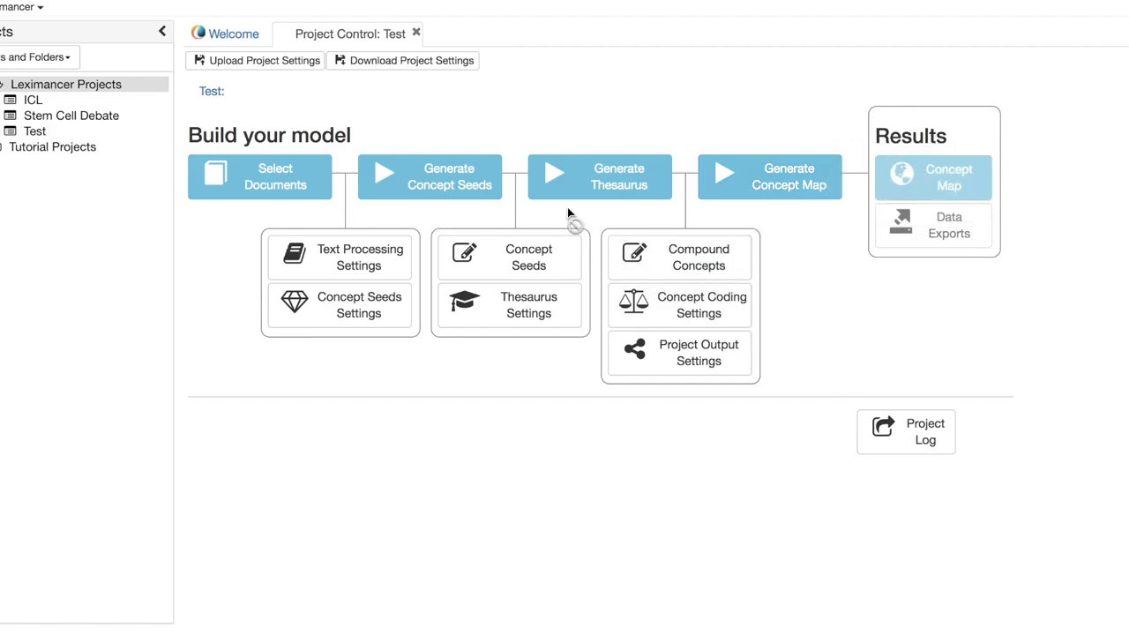
click(282, 183)
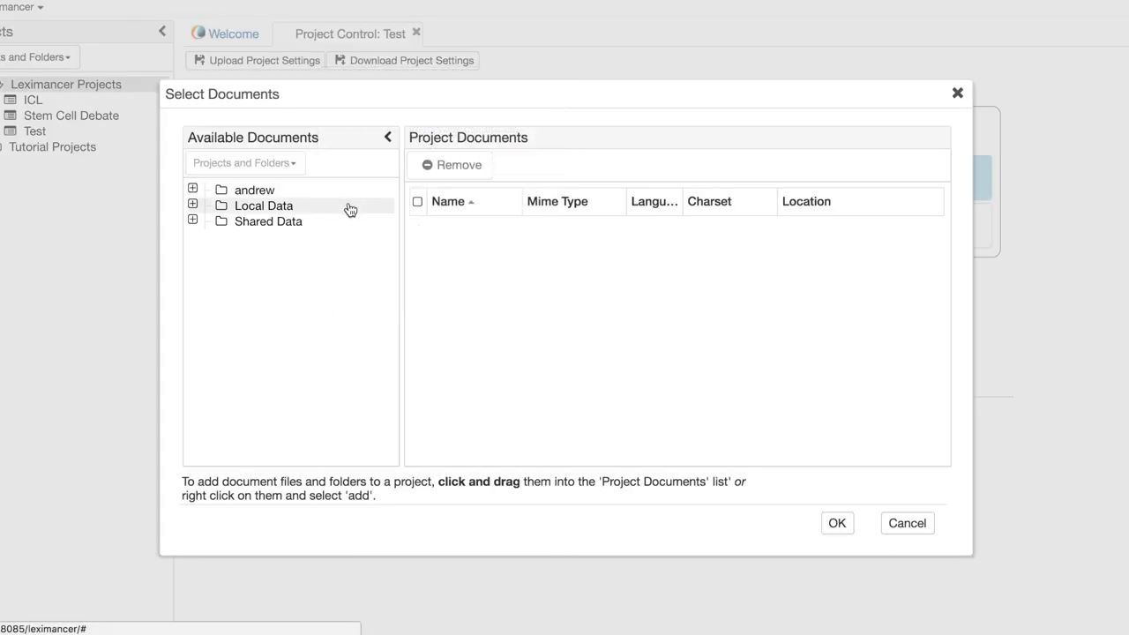
Drag the ICL Explosion Inquiry folder from andrew > Documents > Text Data into Project Documents.
click(192, 190)
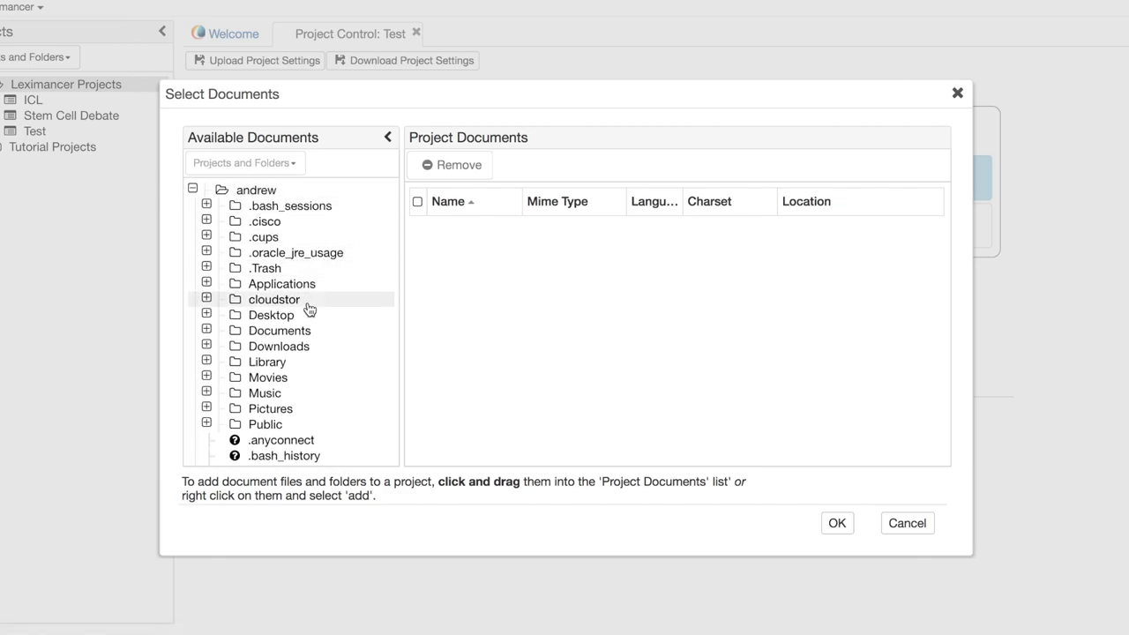
scroll(309, 308, down, 3)
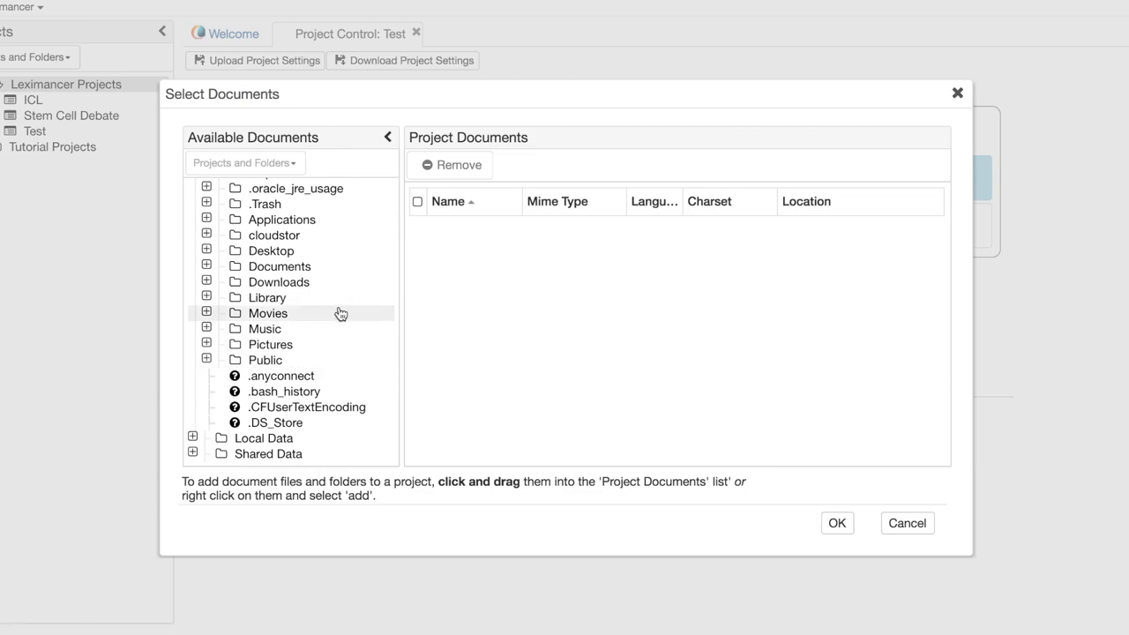
click(288, 269)
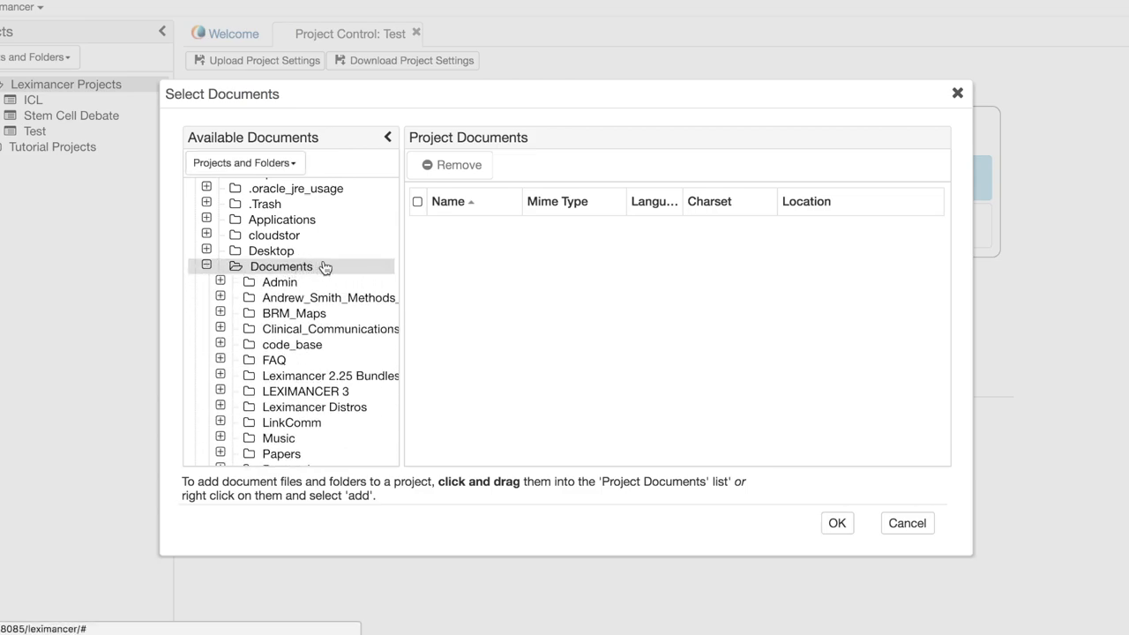
scroll(339, 268, down, 2)
scroll(340, 268, down, 3)
scroll(340, 273, down, 2)
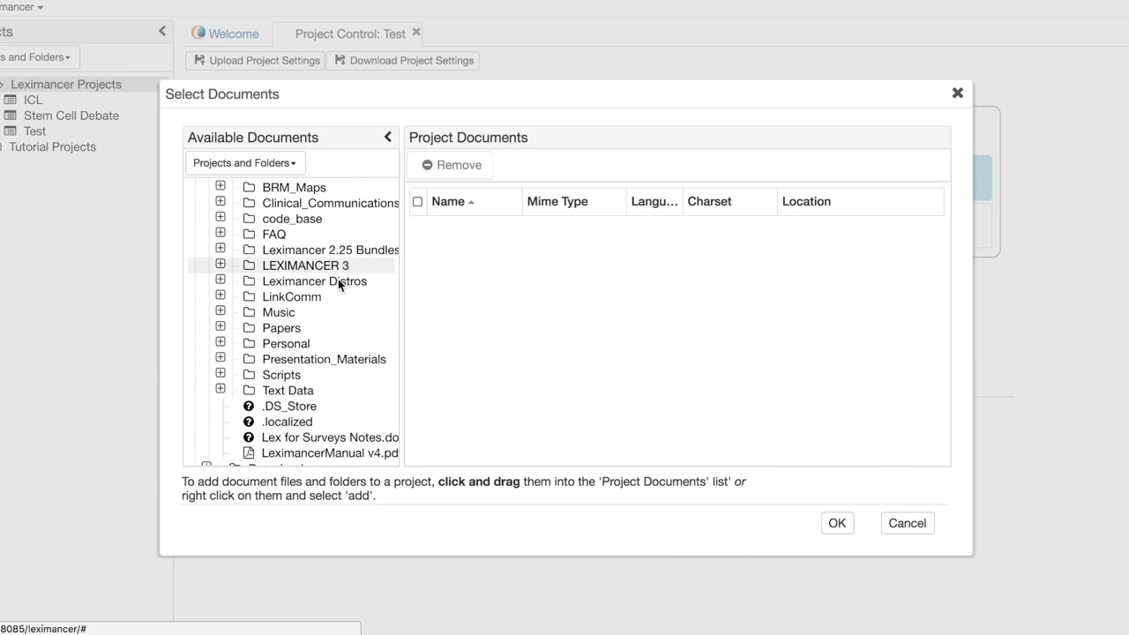
click(310, 391)
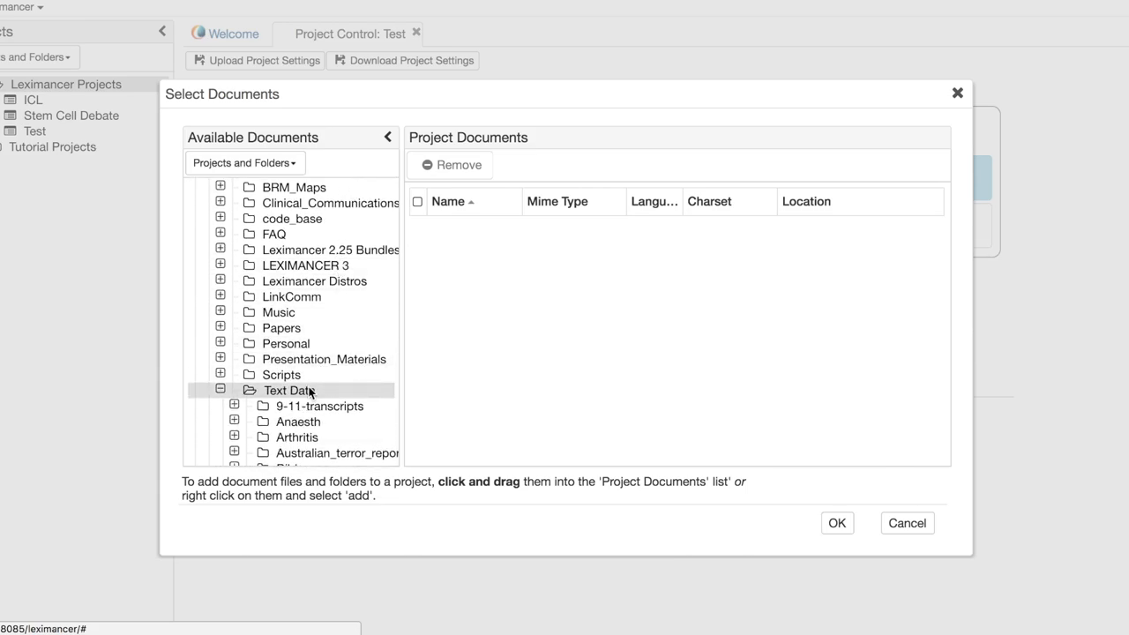
scroll(310, 392, down, 3)
scroll(310, 392, down, 3)
scroll(310, 392, down, 3)
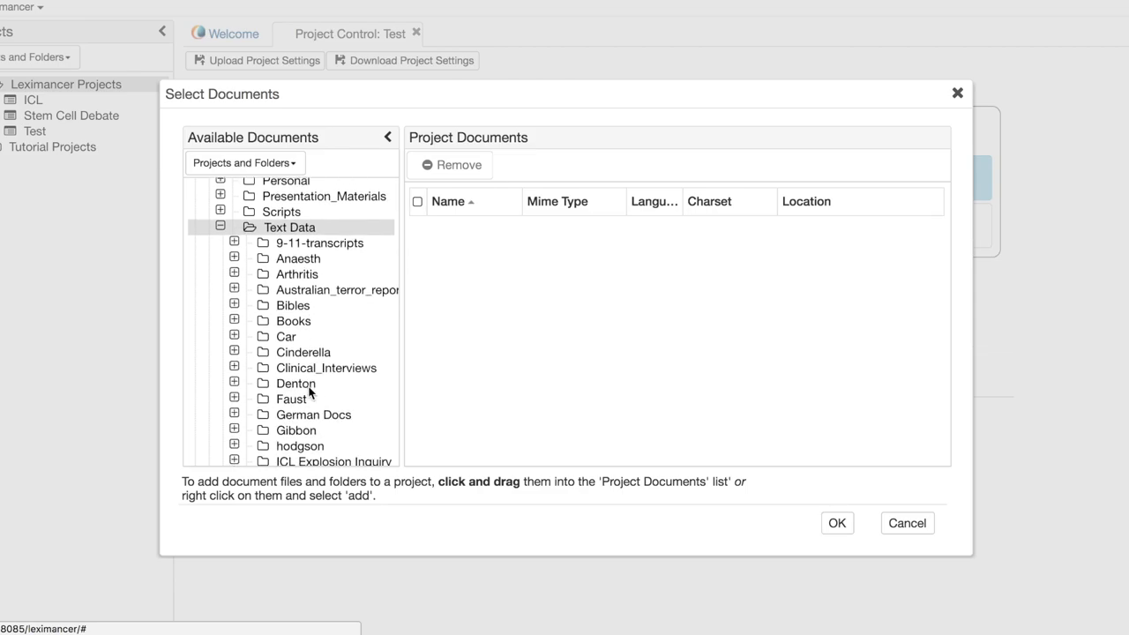
scroll(310, 392, down, 1)
scroll(310, 391, down, 3)
scroll(308, 394, down, 1)
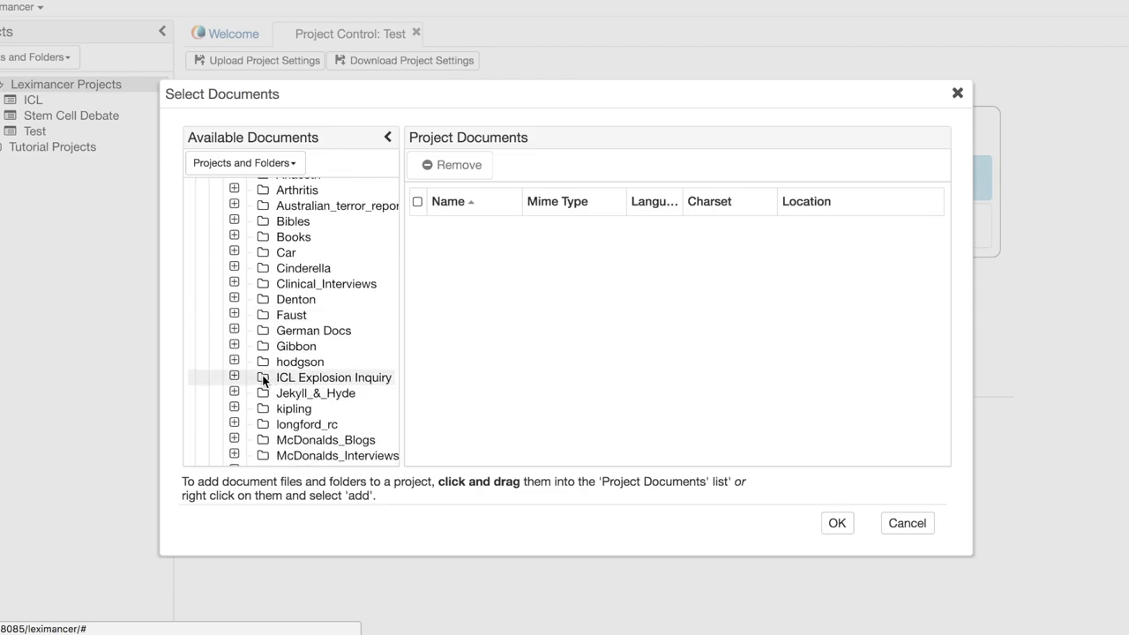
drag(262, 380, 263, 380)
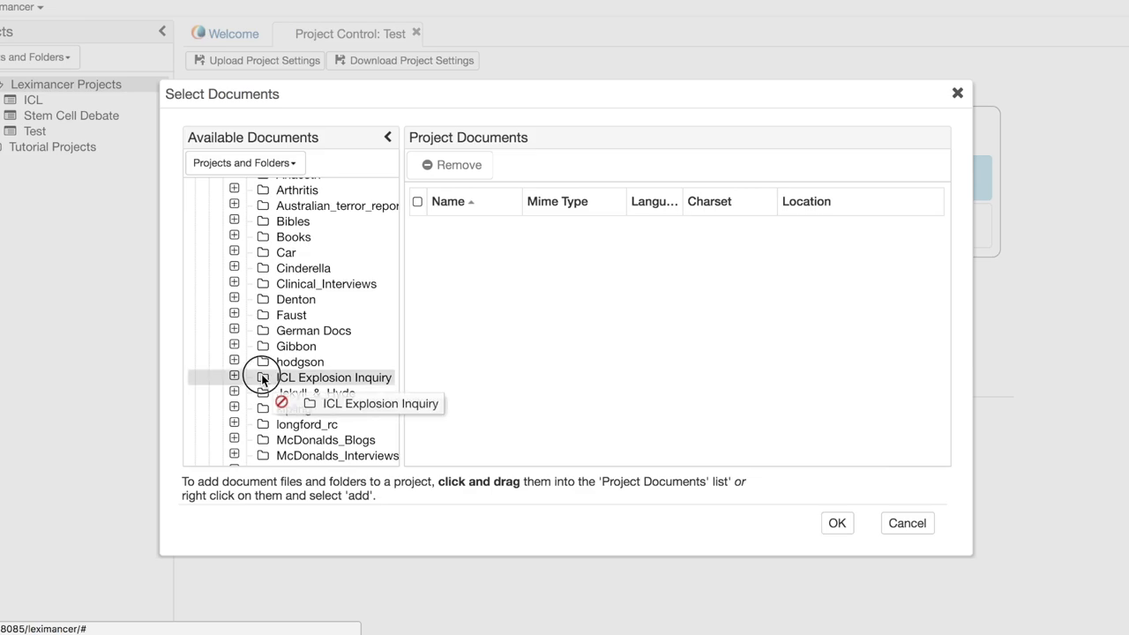
drag(262, 380, 475, 304)
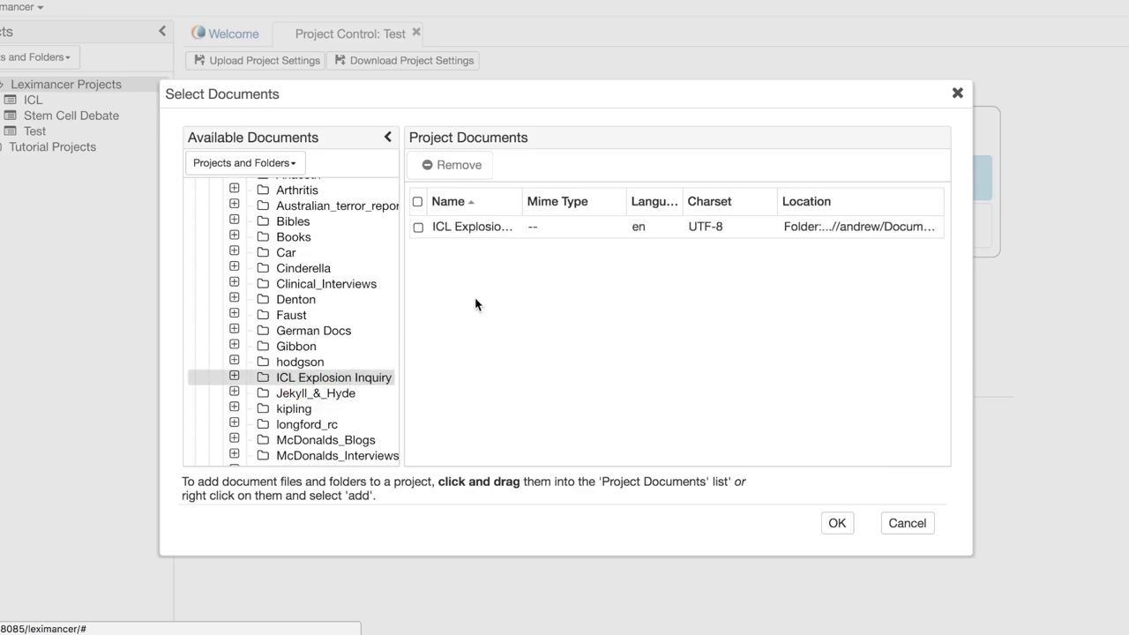
click(234, 376)
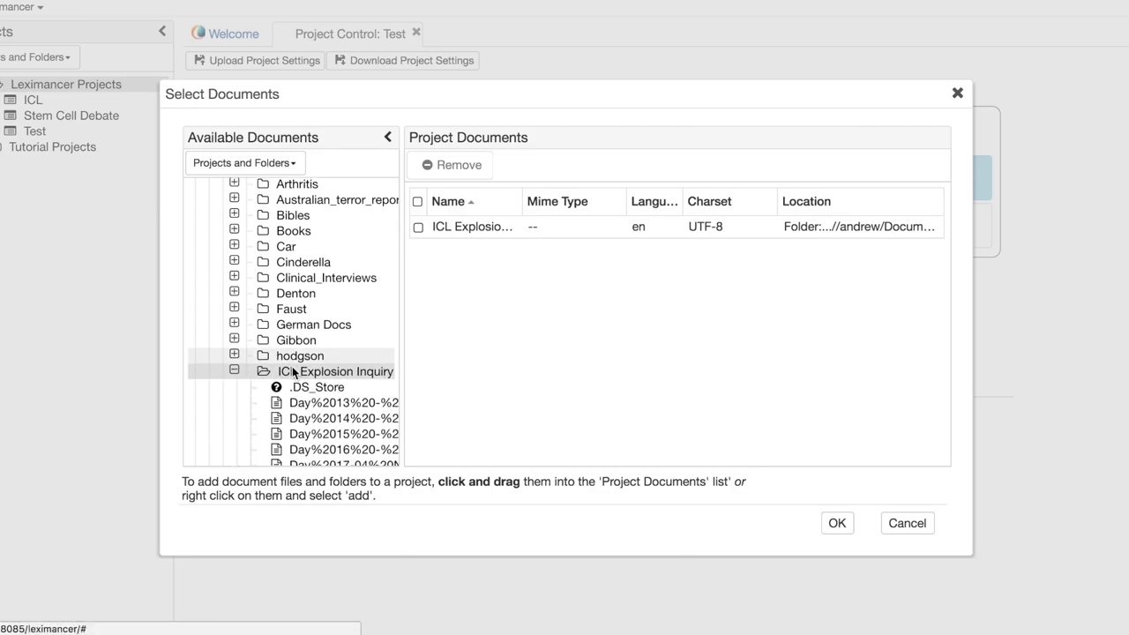
scroll(299, 371, down, 2)
scroll(295, 371, down, 1)
scroll(293, 371, down, 2)
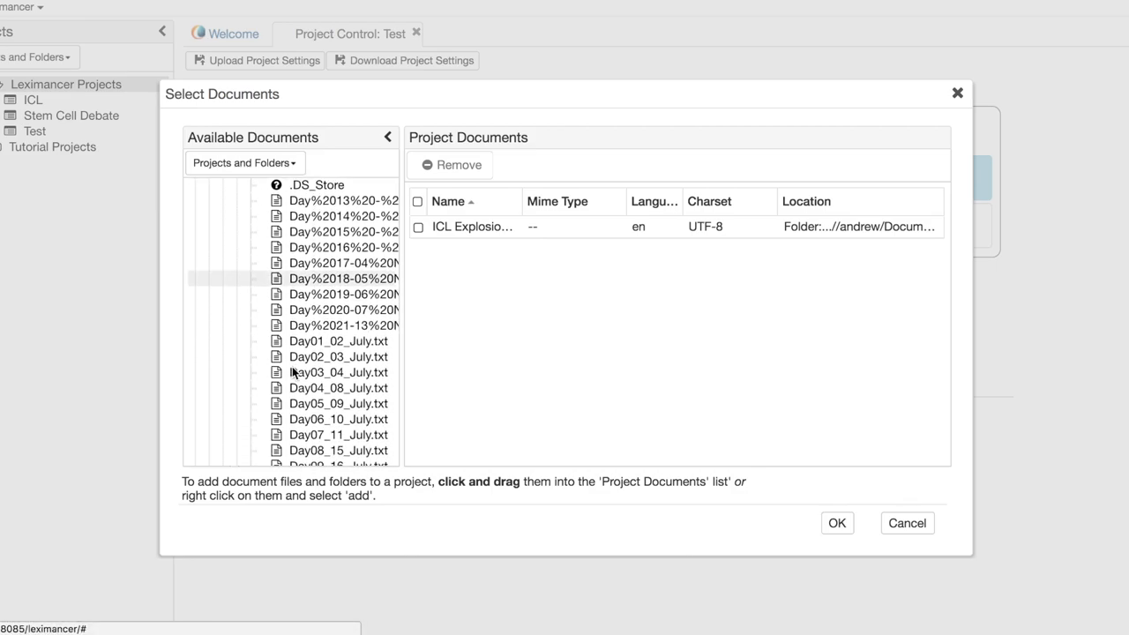
scroll(293, 372, down, 1)
scroll(293, 371, down, 1)
scroll(293, 371, up, 3)
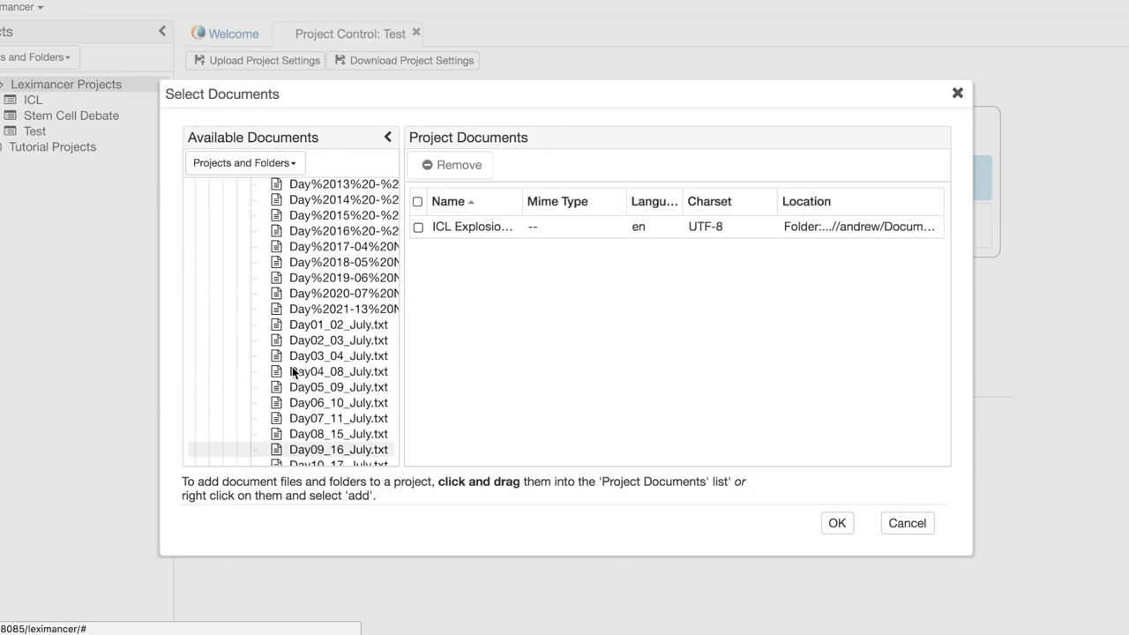
scroll(293, 371, up, 2)
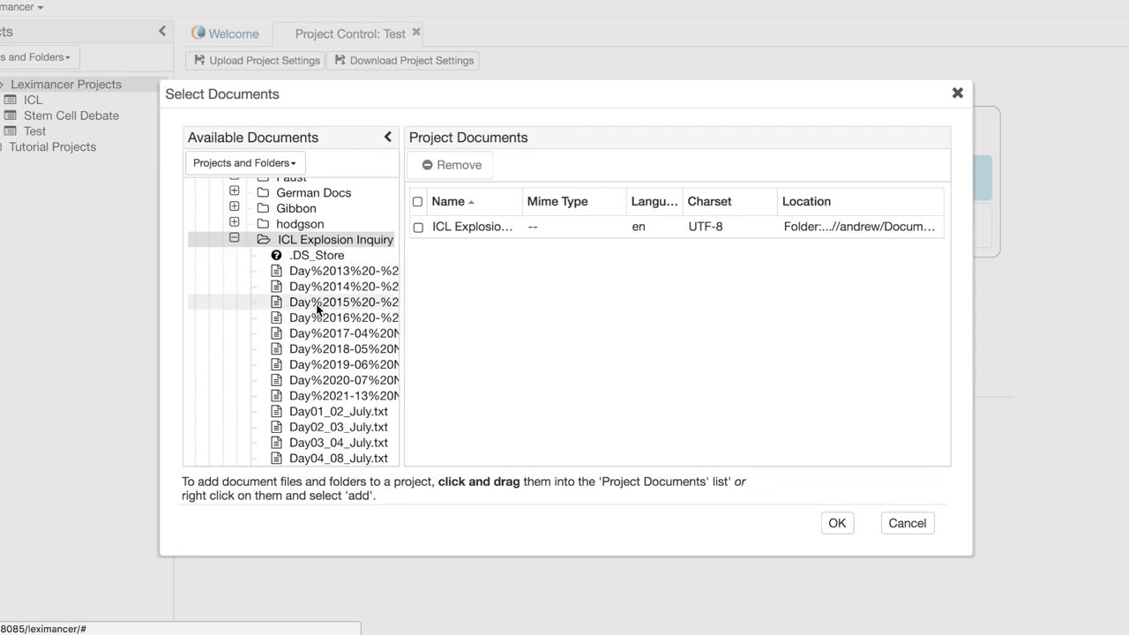
scroll(319, 315, right, 2)
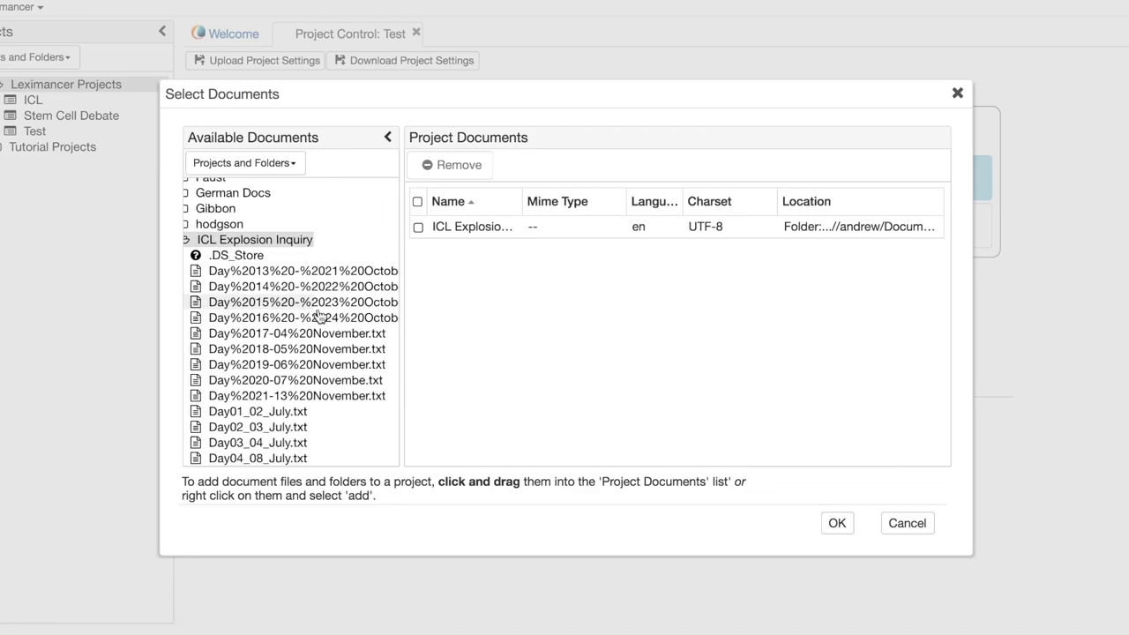
scroll(319, 315, right, 2)
scroll(319, 315, left, 2)
scroll(320, 315, left, 1)
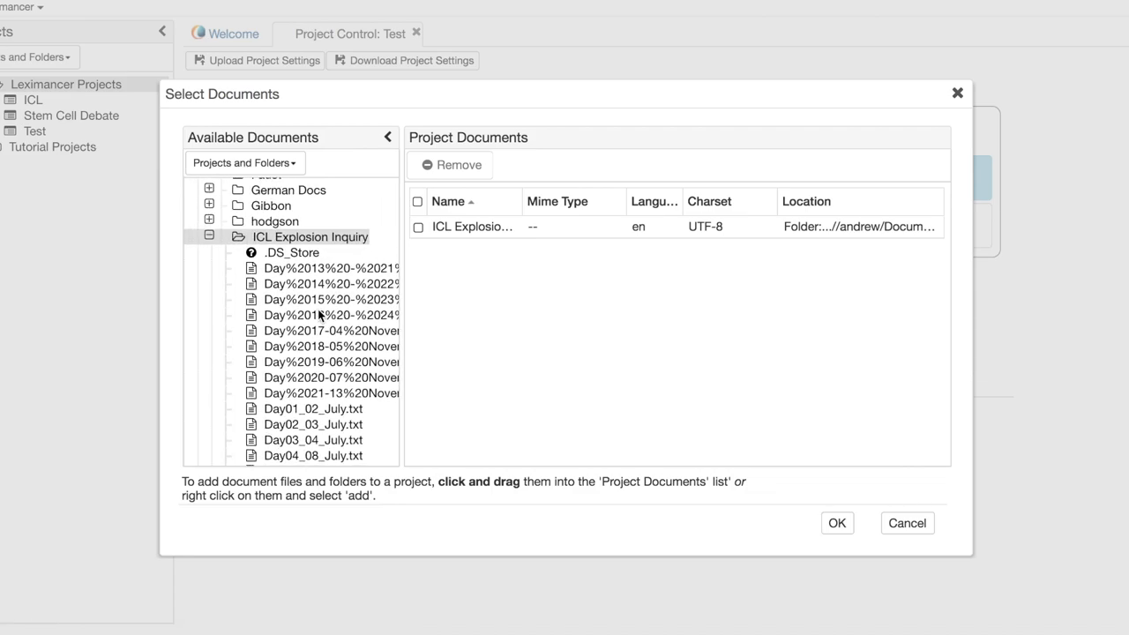
scroll(319, 315, left, 1)
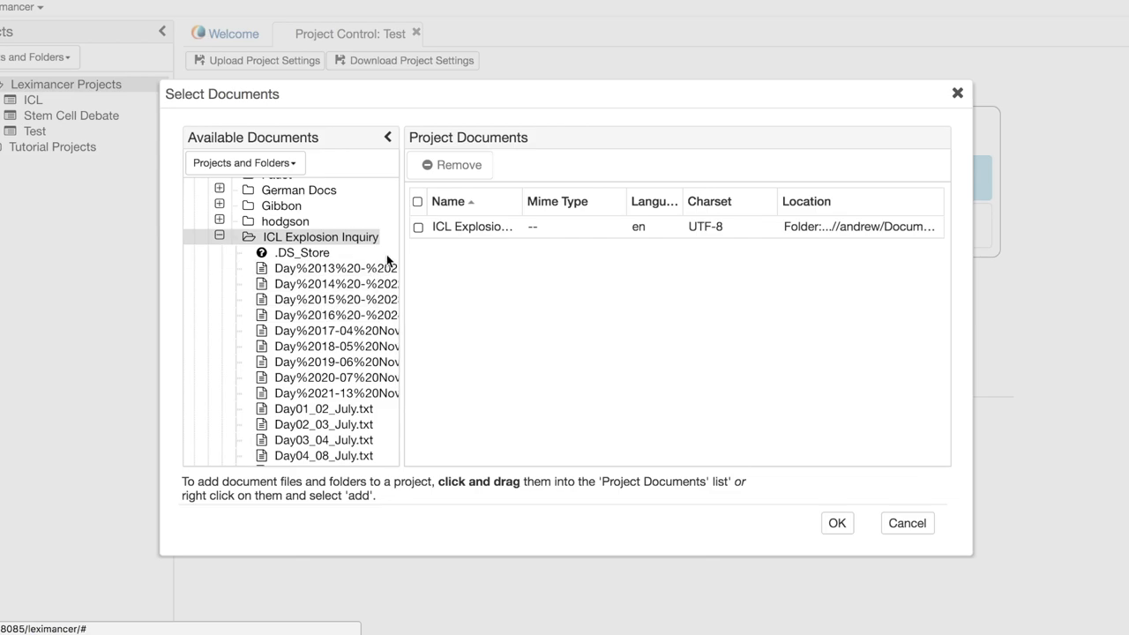
Re-add the ICL Explosion Inquiry folder, then remove it from Project Documents.
click(221, 237)
drag(241, 238, 389, 229)
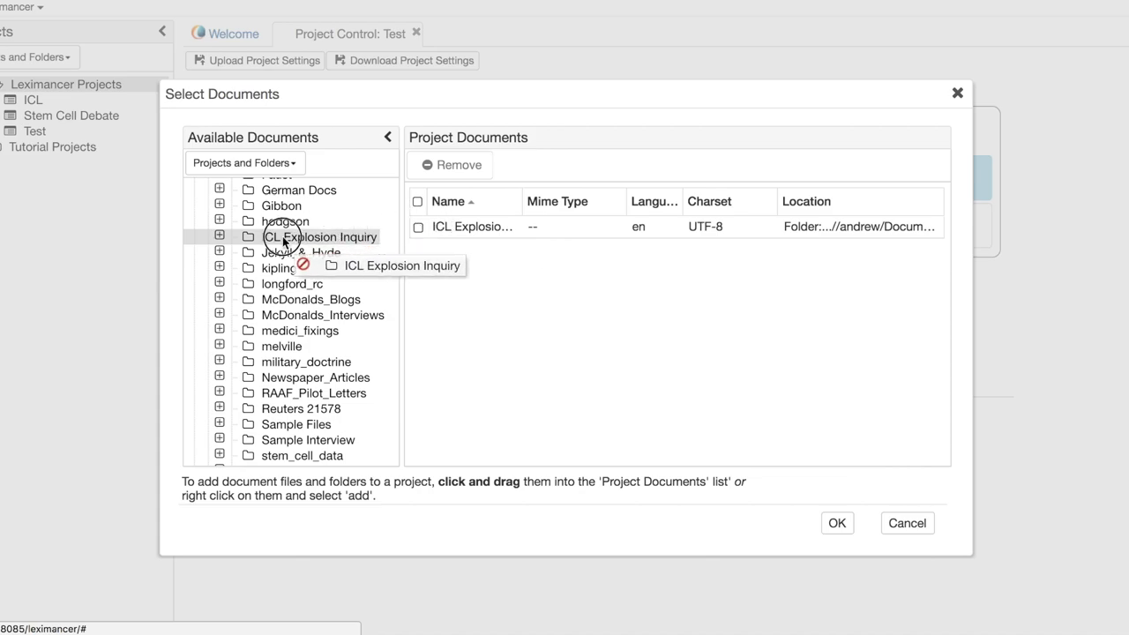
drag(389, 230, 444, 265)
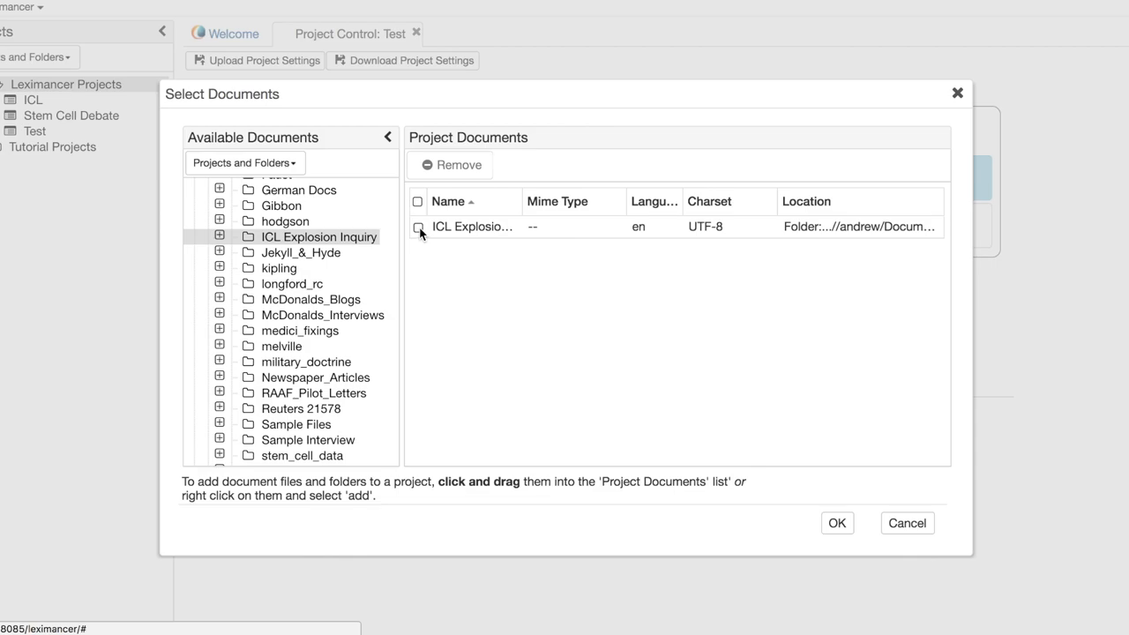
click(418, 228)
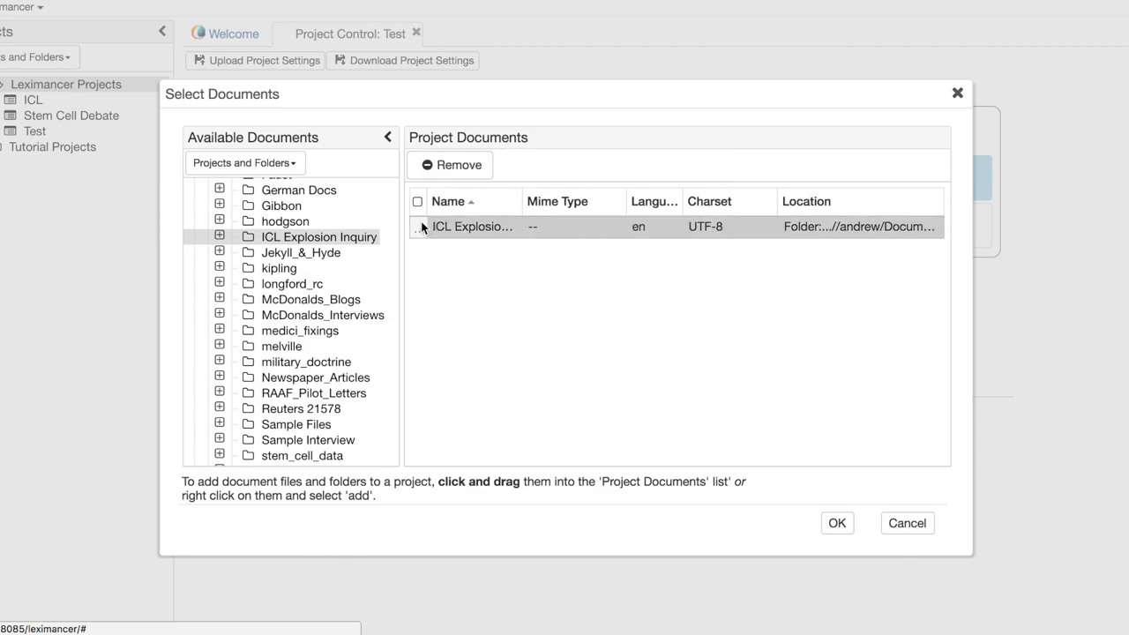
click(455, 166)
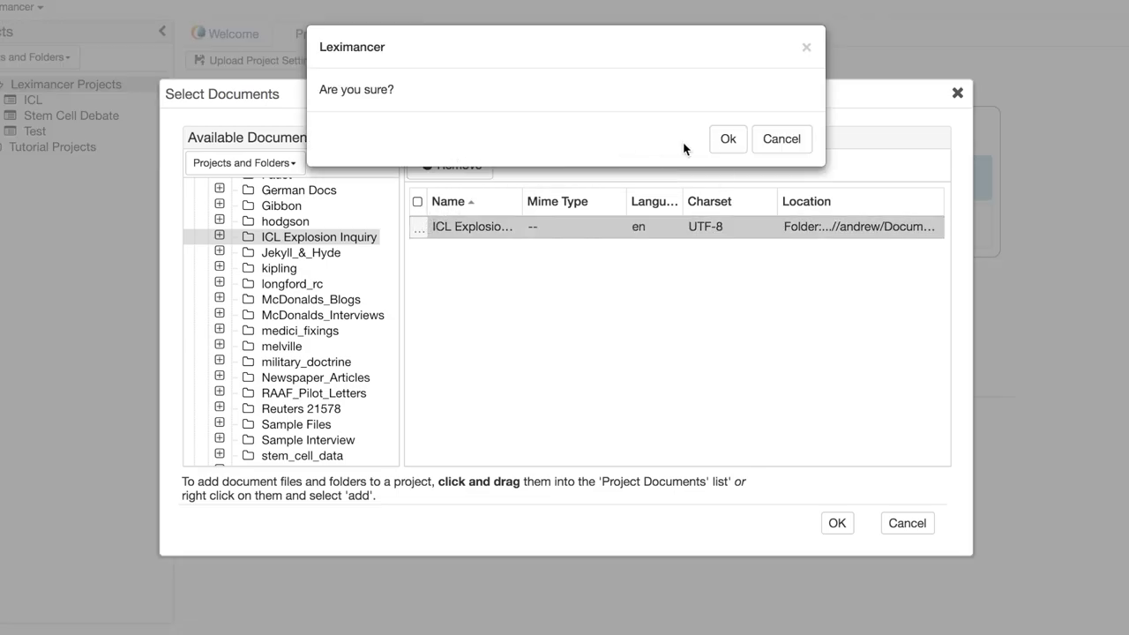
click(728, 139)
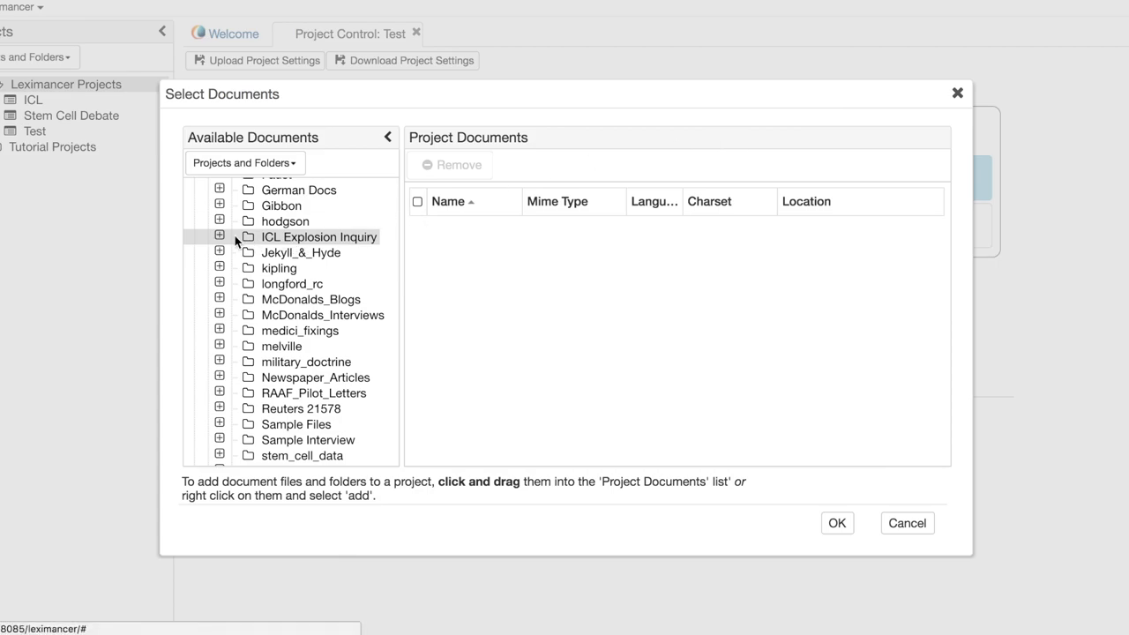
Add a single transcript, remove it, then add the whole ICL Explosion Inquiry folder.
click(220, 235)
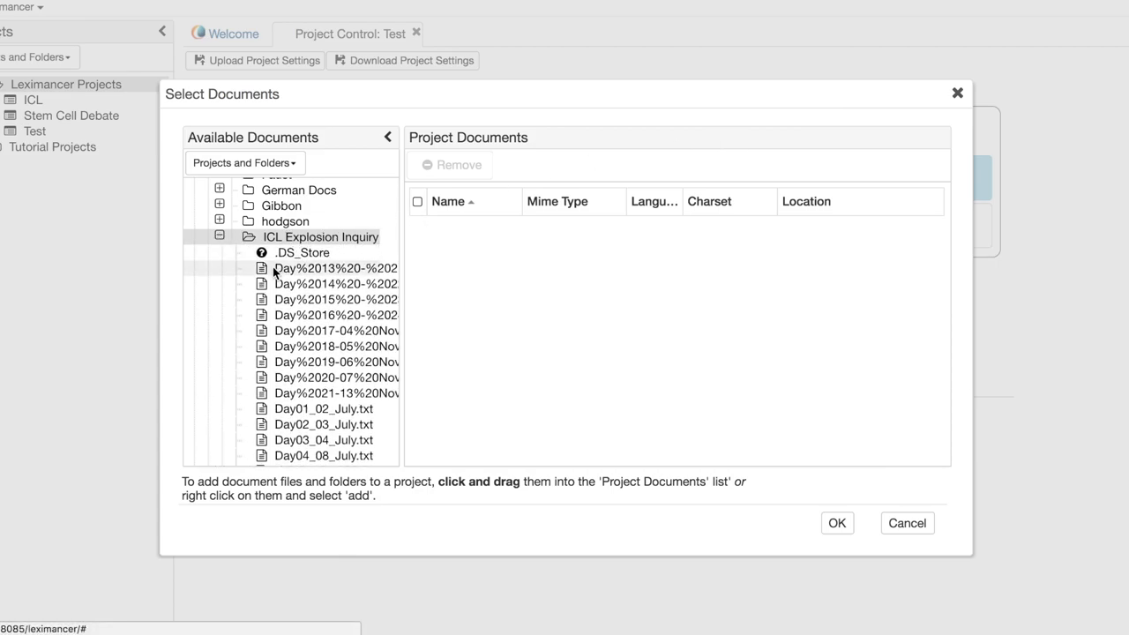
drag(261, 270, 468, 258)
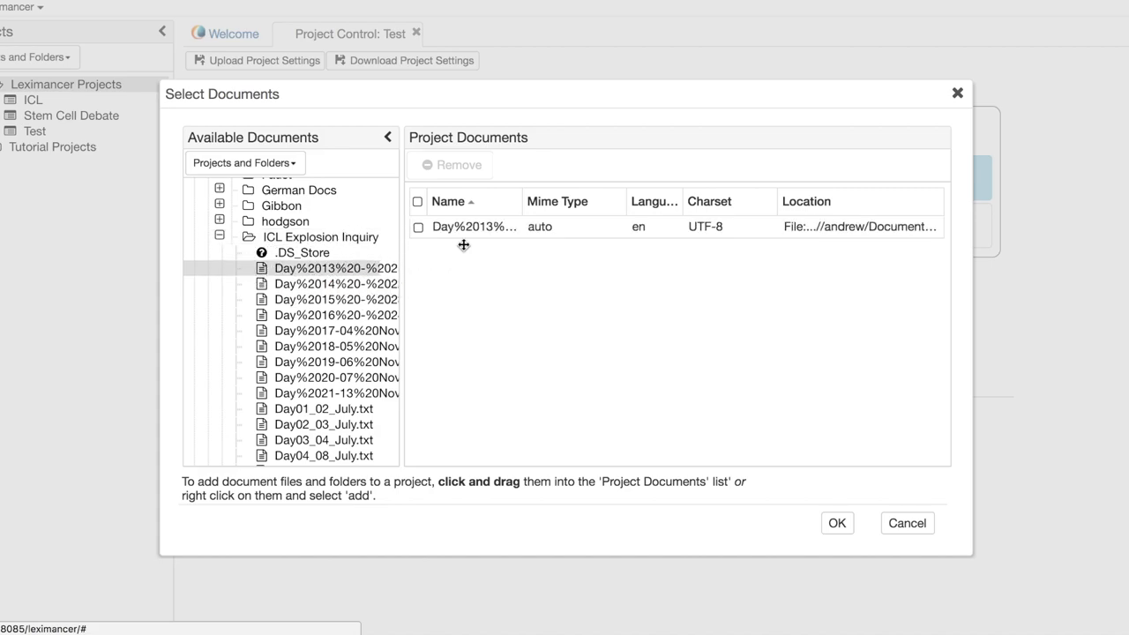
click(419, 229)
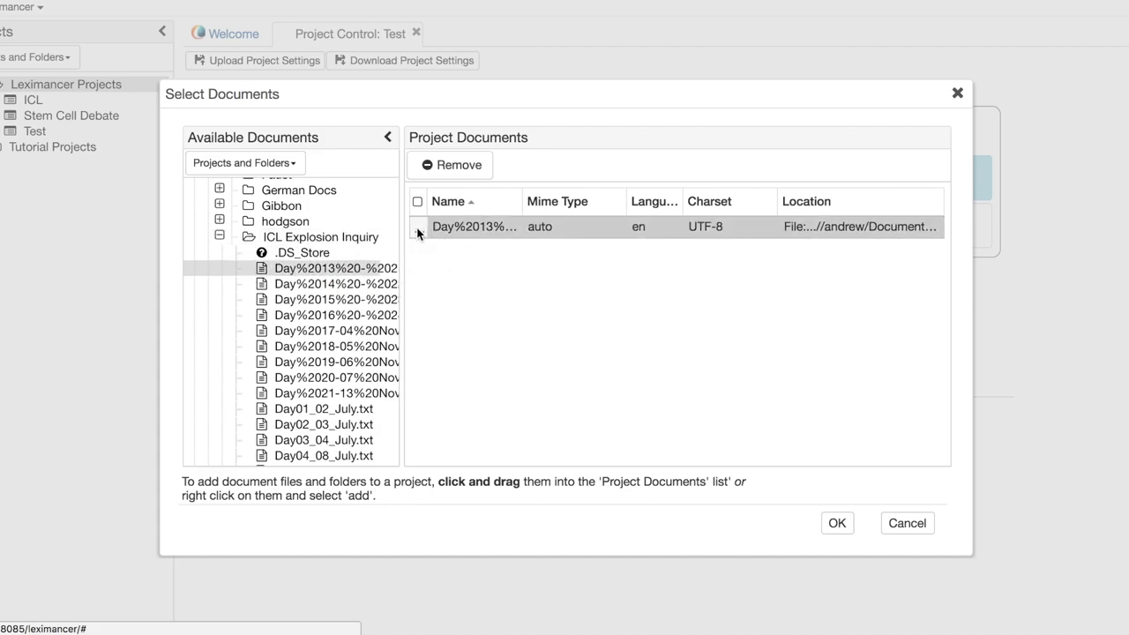
click(454, 166)
click(729, 141)
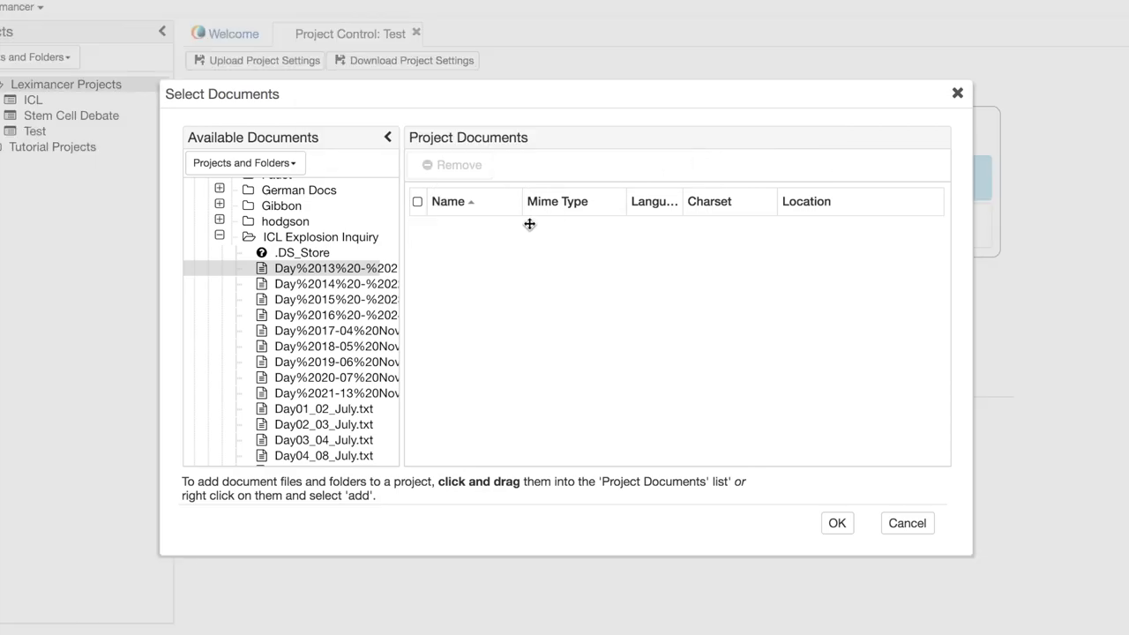
drag(250, 240, 464, 259)
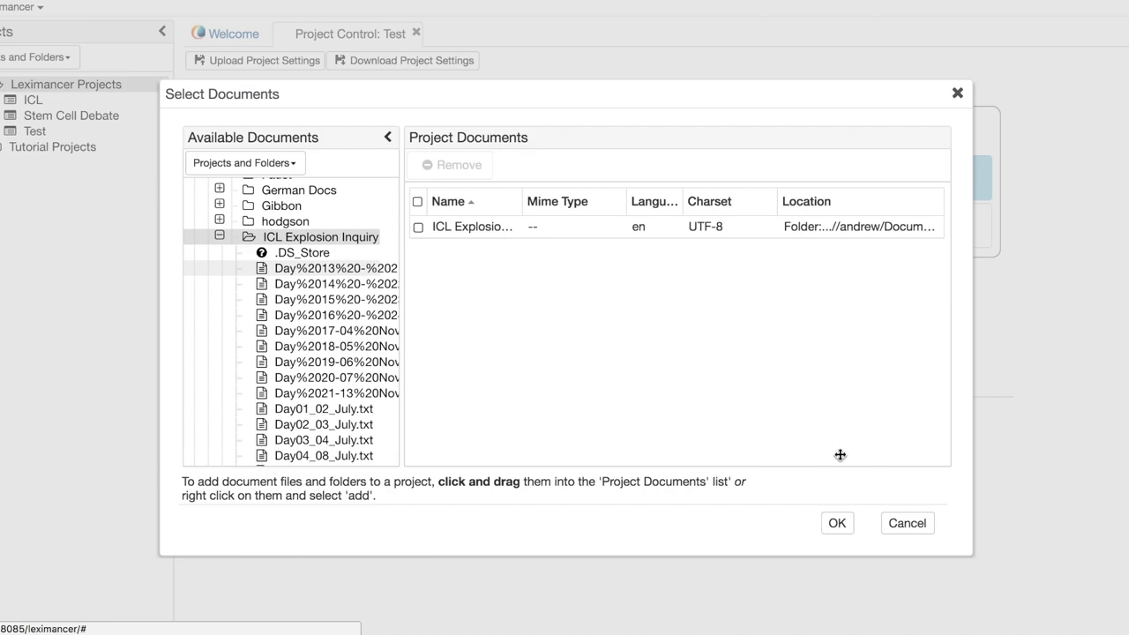
Accept the document selection and generate the concept map through all build stages.
click(837, 524)
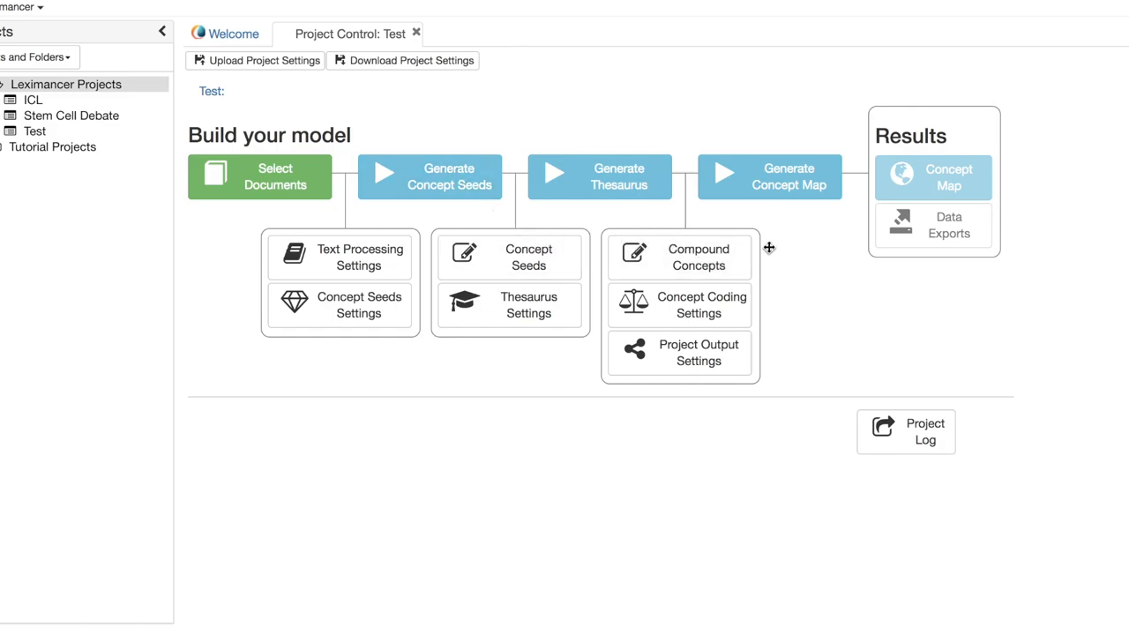
click(787, 180)
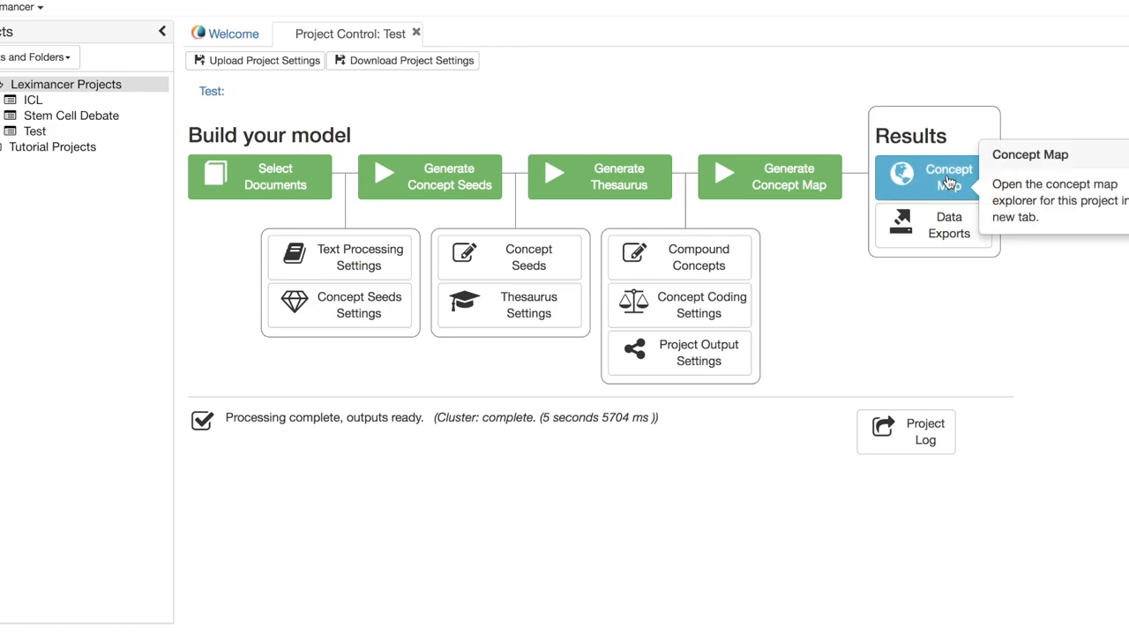
Open the Test project's Map Explorer and collapse the projects panel.
click(949, 182)
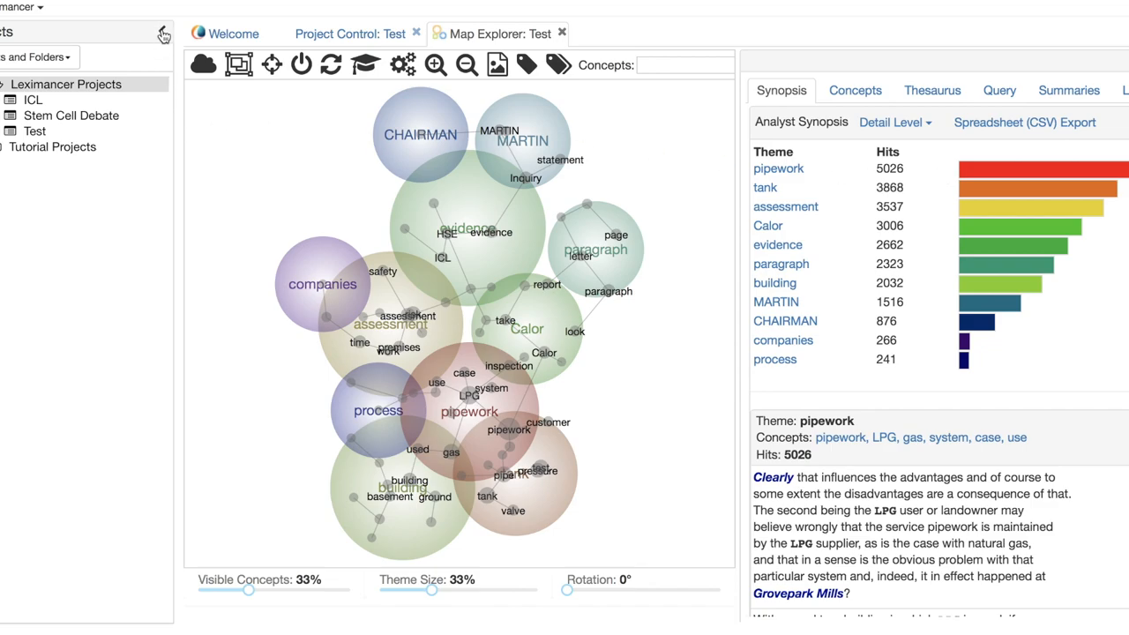
click(163, 36)
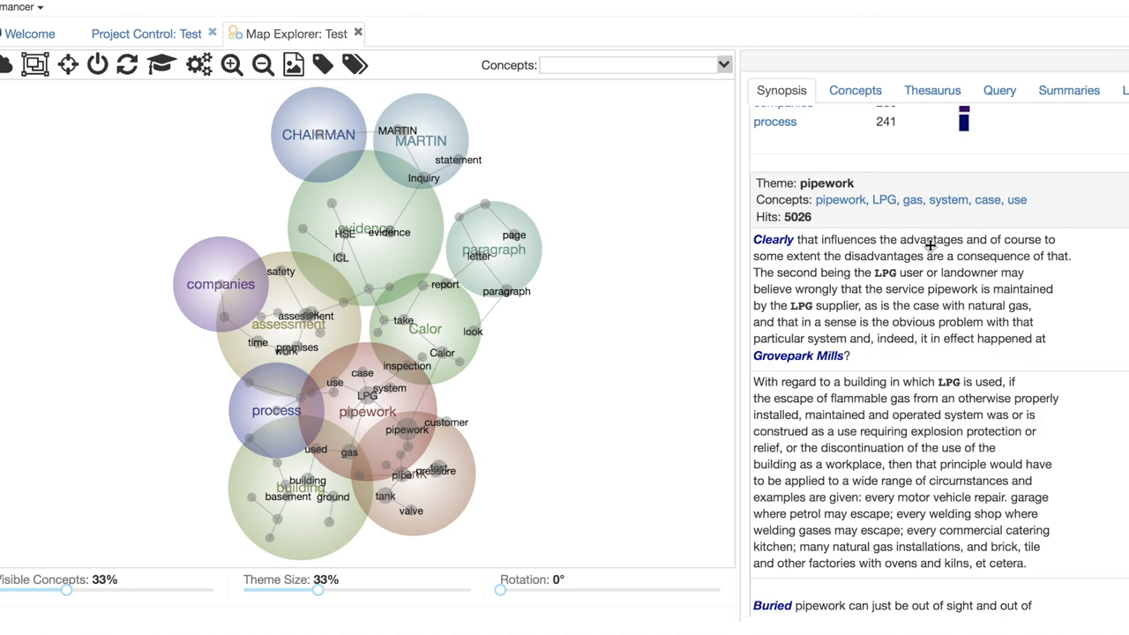
scroll(931, 245, down, 2)
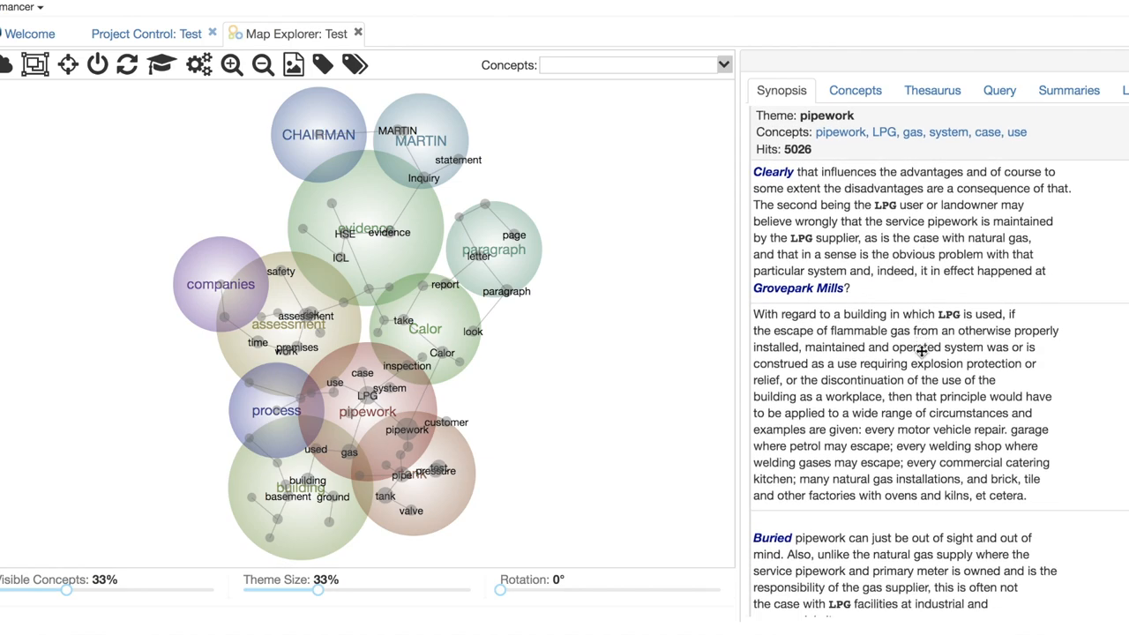
scroll(922, 352, down, 3)
scroll(922, 352, down, 2)
scroll(922, 352, down, 2)
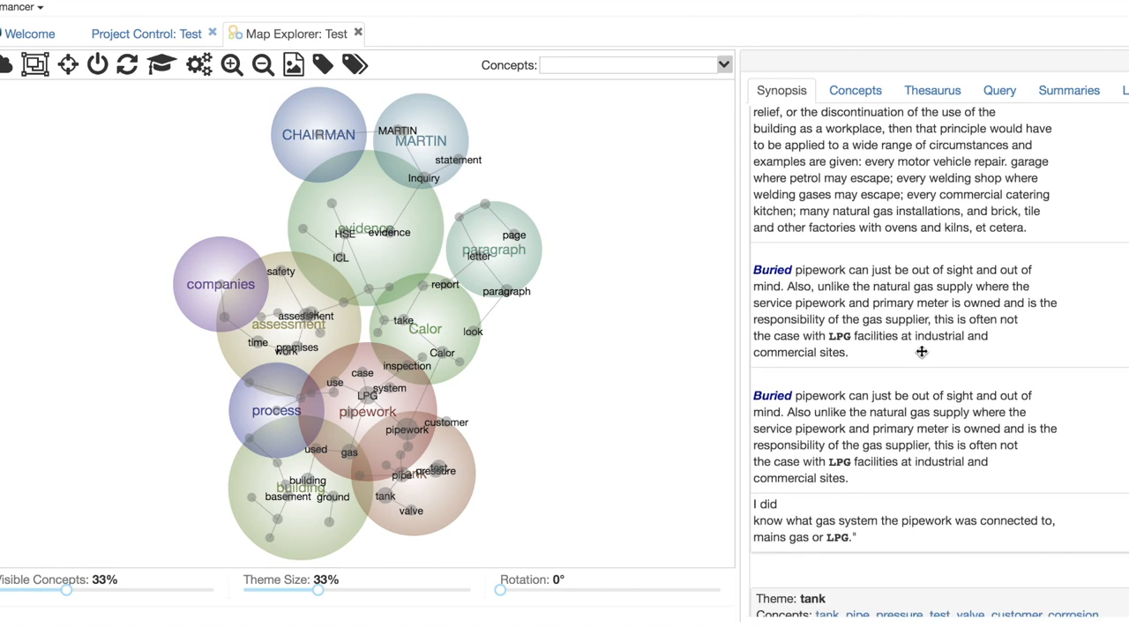
scroll(922, 352, down, 1)
scroll(921, 352, up, 1)
scroll(921, 352, up, 2)
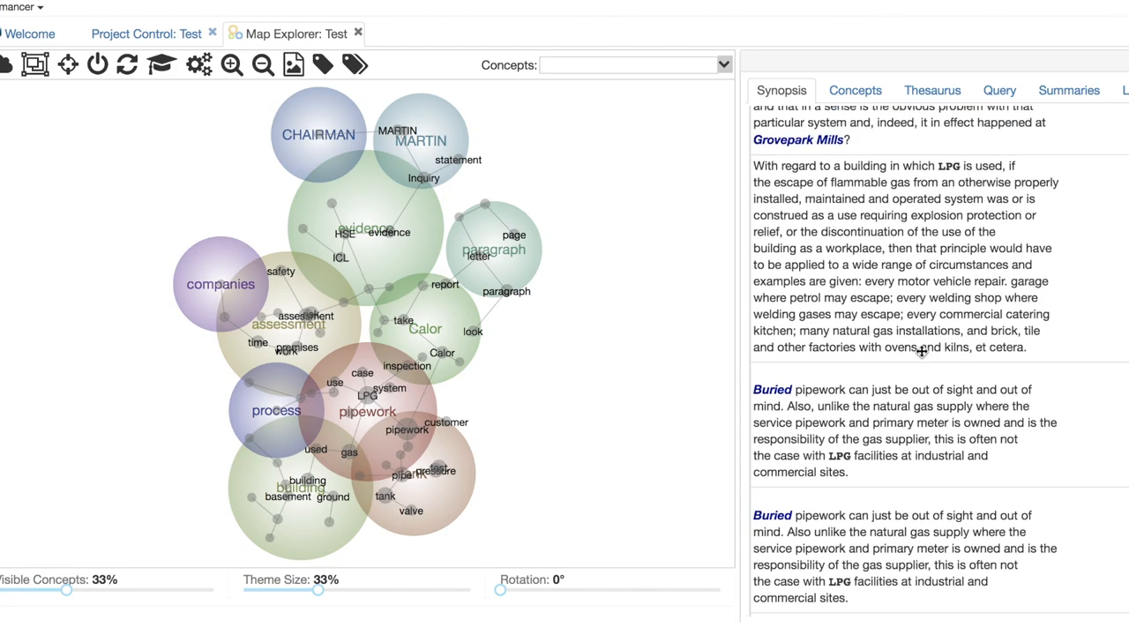
scroll(857, 353, up, 2)
scroll(880, 202, up, 1)
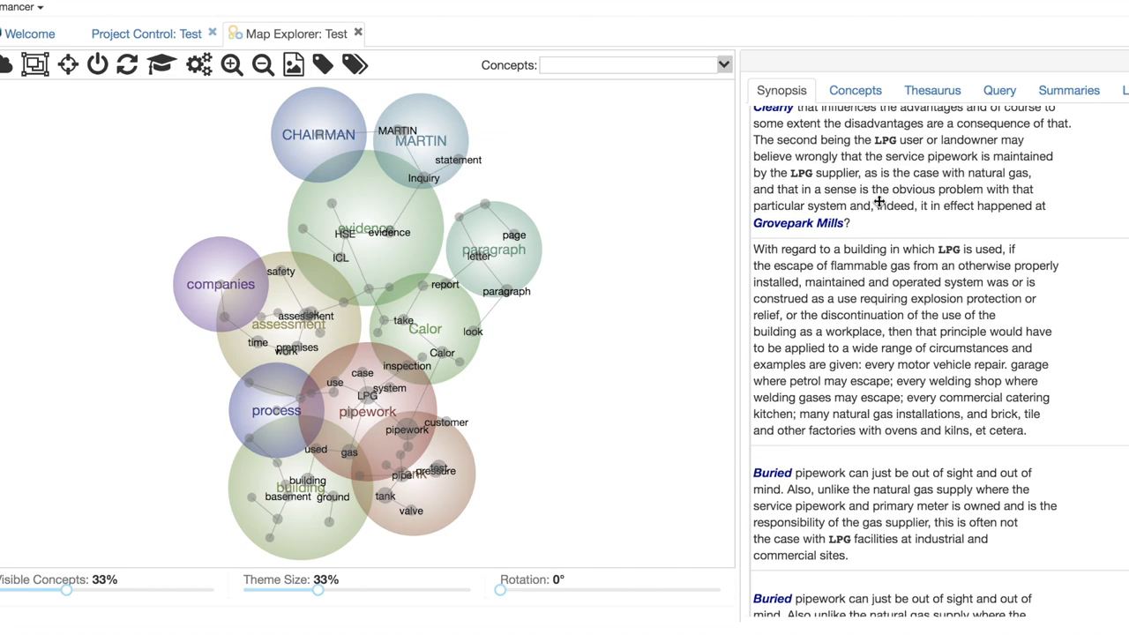
scroll(880, 202, up, 1)
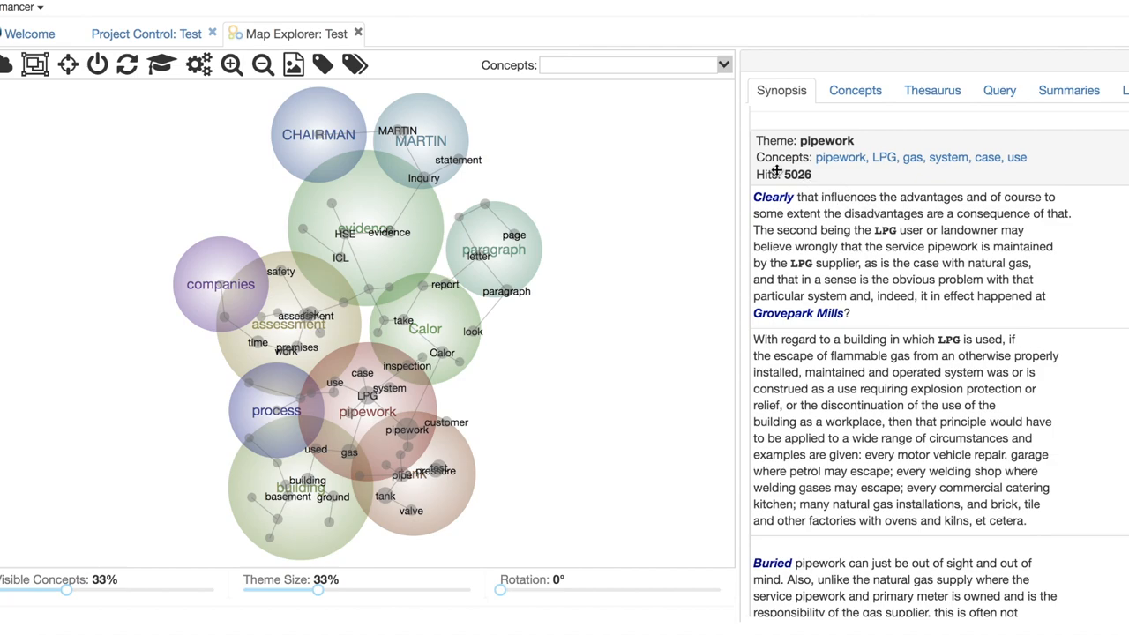
scroll(871, 207, down, 1)
scroll(872, 207, down, 3)
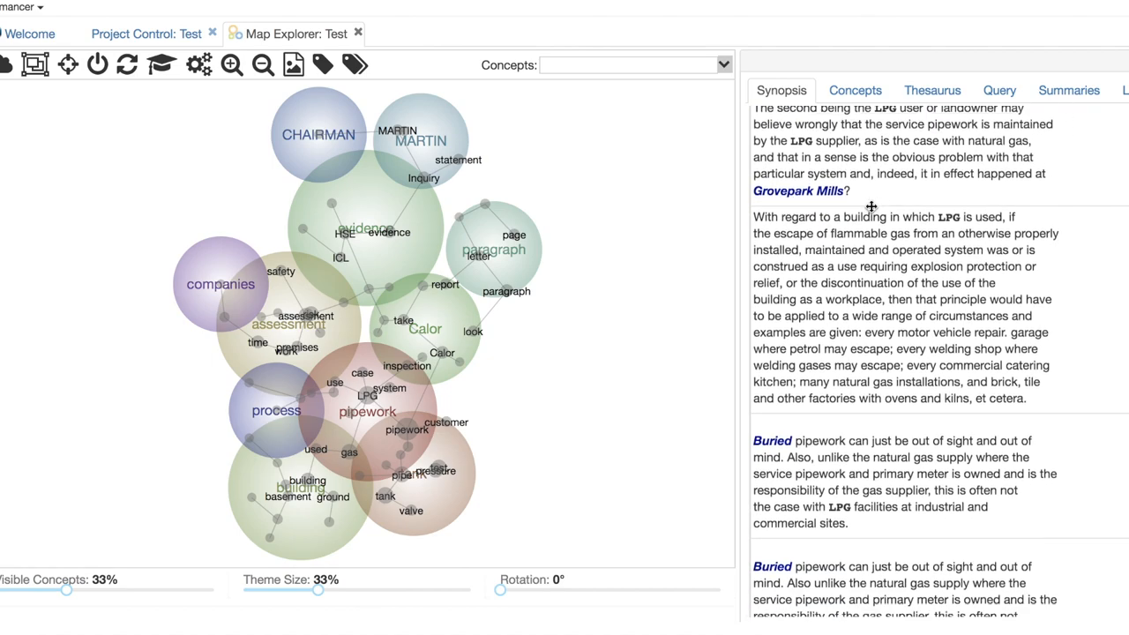
scroll(872, 207, down, 2)
scroll(872, 208, up, 5)
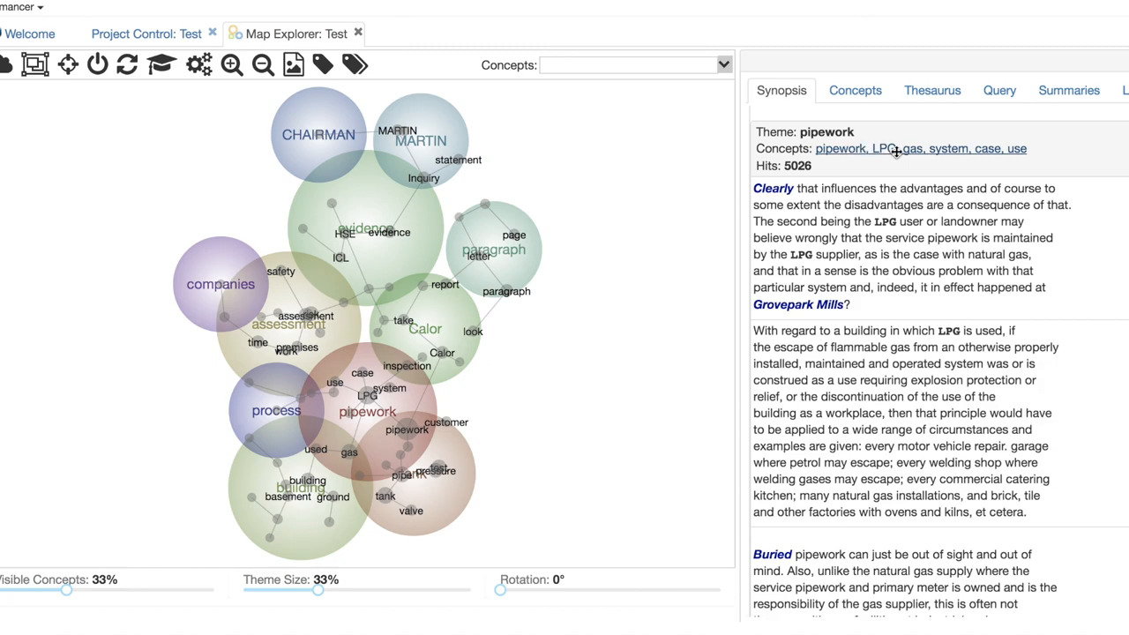
click(895, 150)
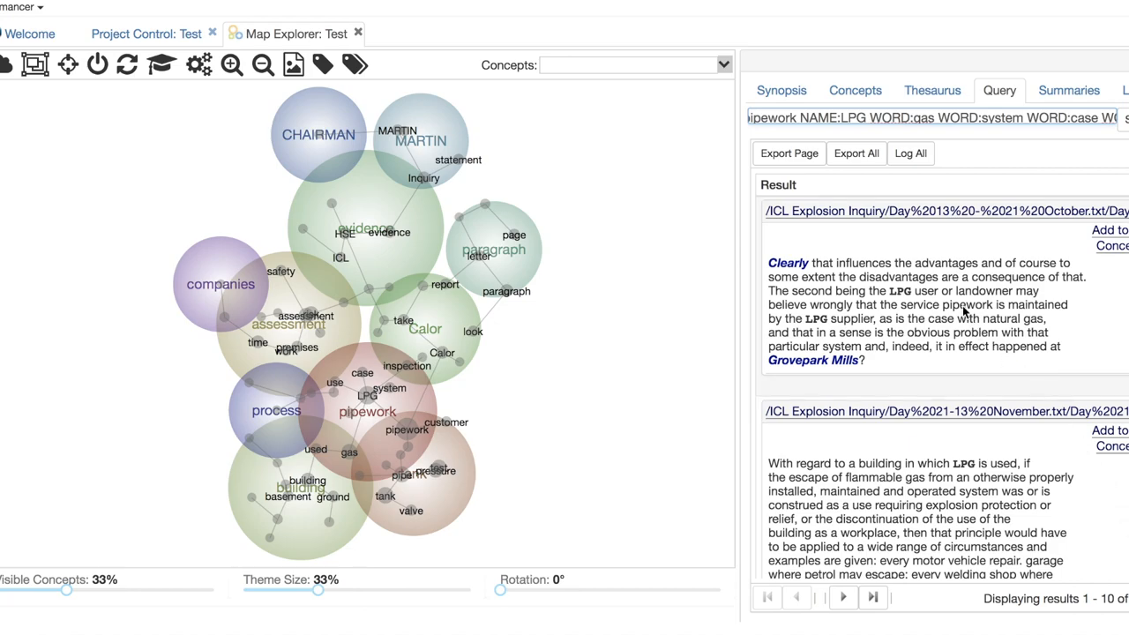
scroll(963, 306, down, 3)
scroll(964, 314, down, 2)
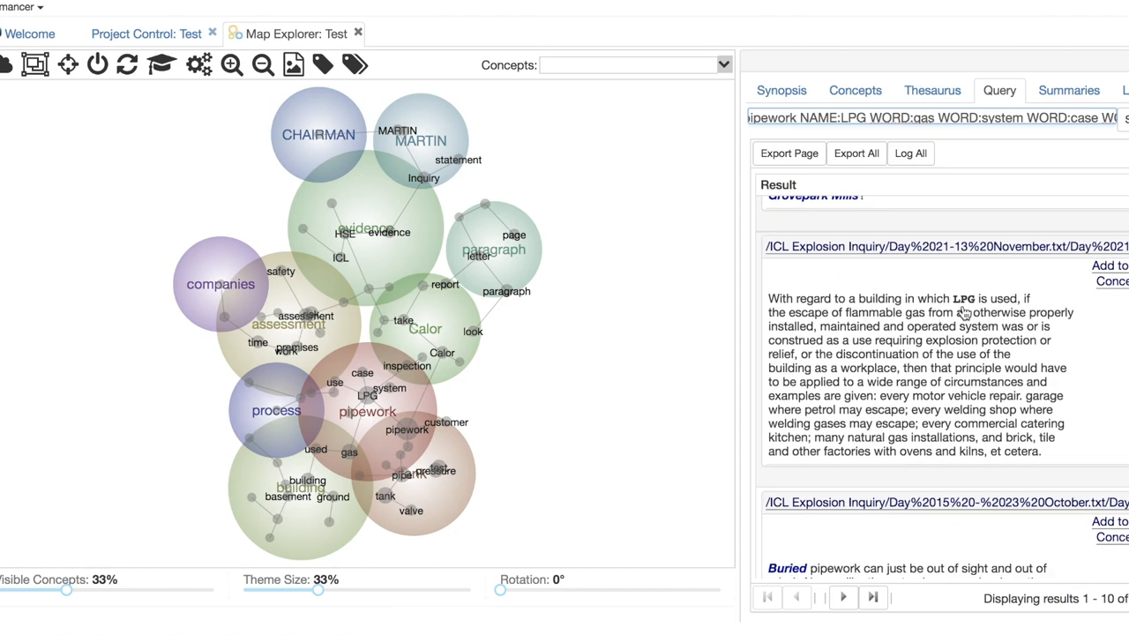
scroll(963, 313, down, 2)
scroll(963, 313, down, 1)
scroll(963, 312, down, 1)
scroll(962, 306, down, 1)
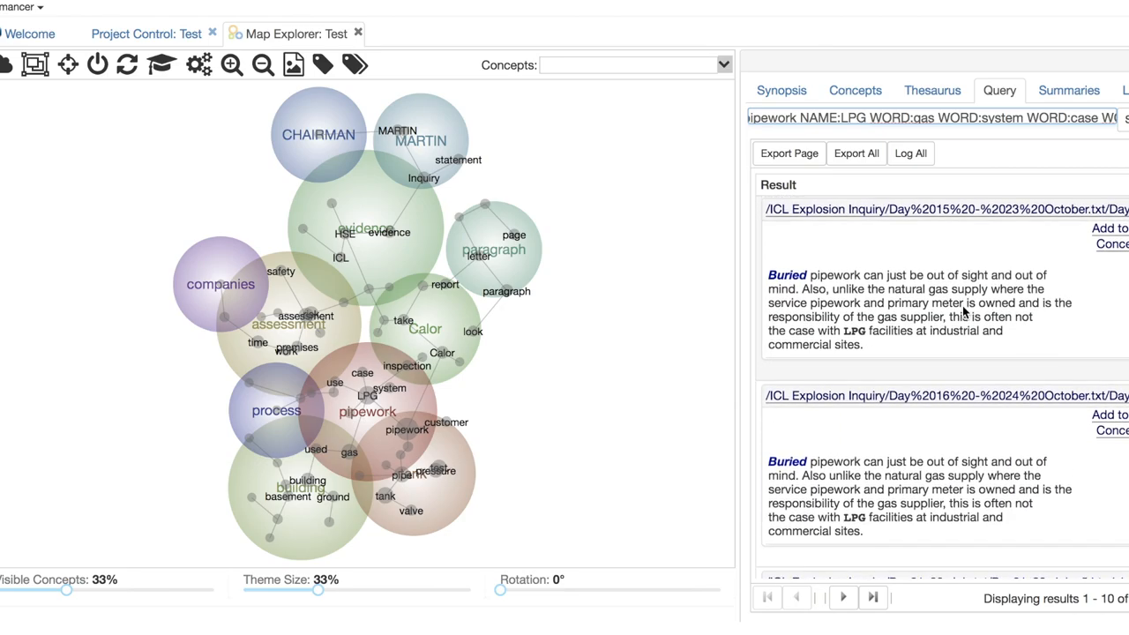
scroll(962, 305, down, 1)
scroll(962, 306, down, 1)
scroll(964, 312, down, 2)
scroll(964, 310, down, 1)
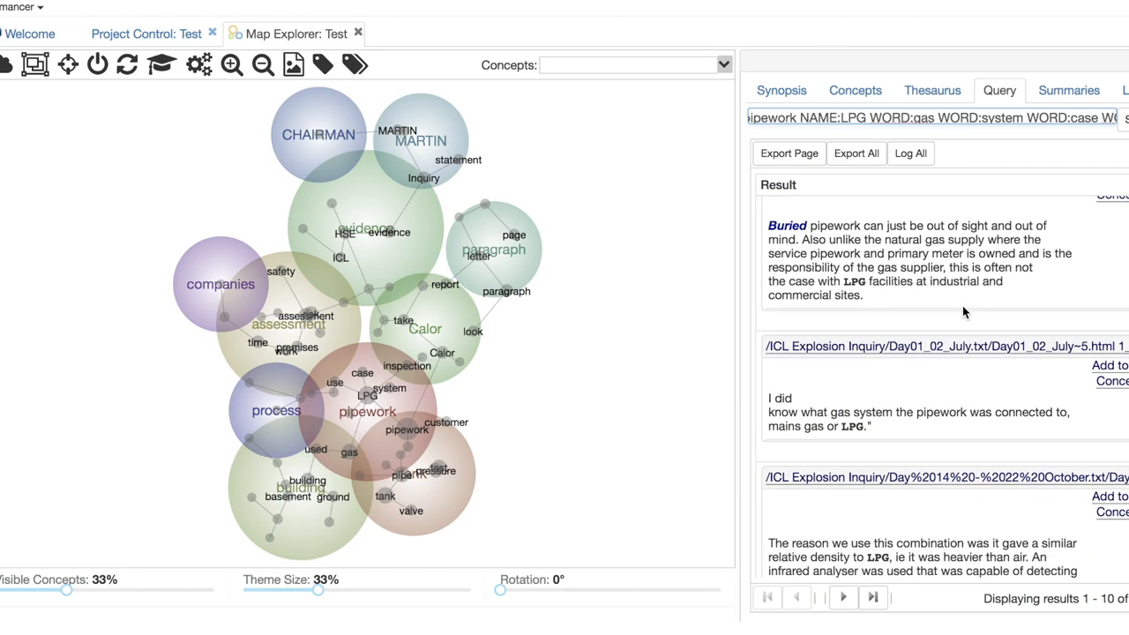
scroll(964, 362, down, 1)
scroll(965, 362, down, 2)
scroll(965, 365, down, 1)
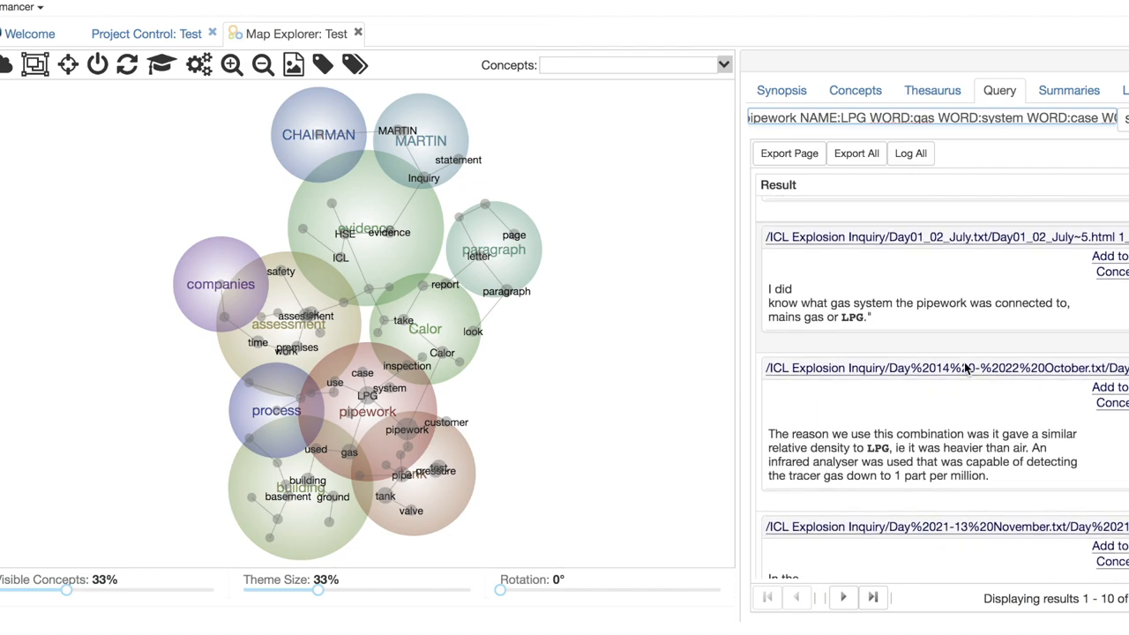
scroll(965, 365, down, 1)
scroll(964, 366, down, 1)
scroll(966, 366, down, 1)
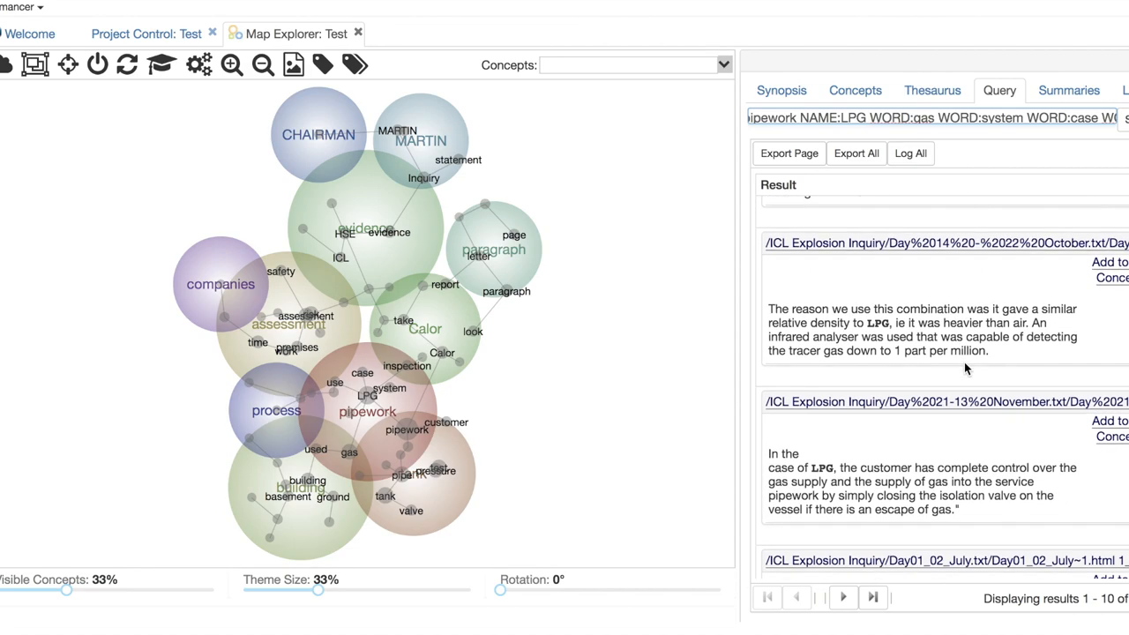
scroll(966, 366, down, 1)
scroll(966, 366, down, 1)
scroll(966, 369, up, 5)
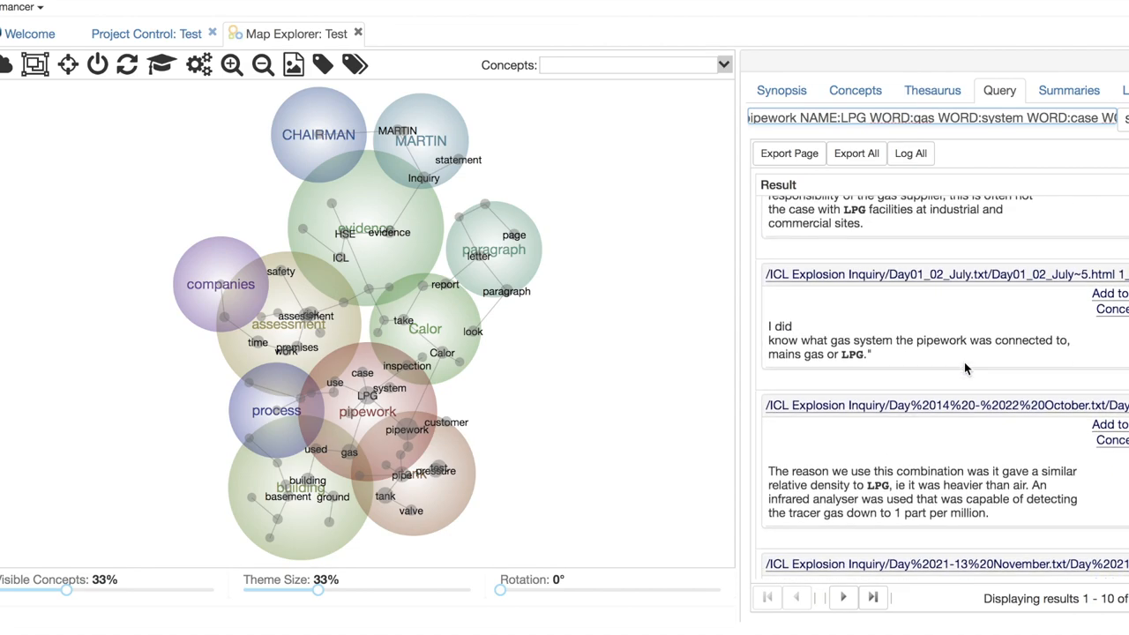
scroll(918, 268, up, 1)
scroll(918, 267, up, 1)
scroll(918, 268, up, 1)
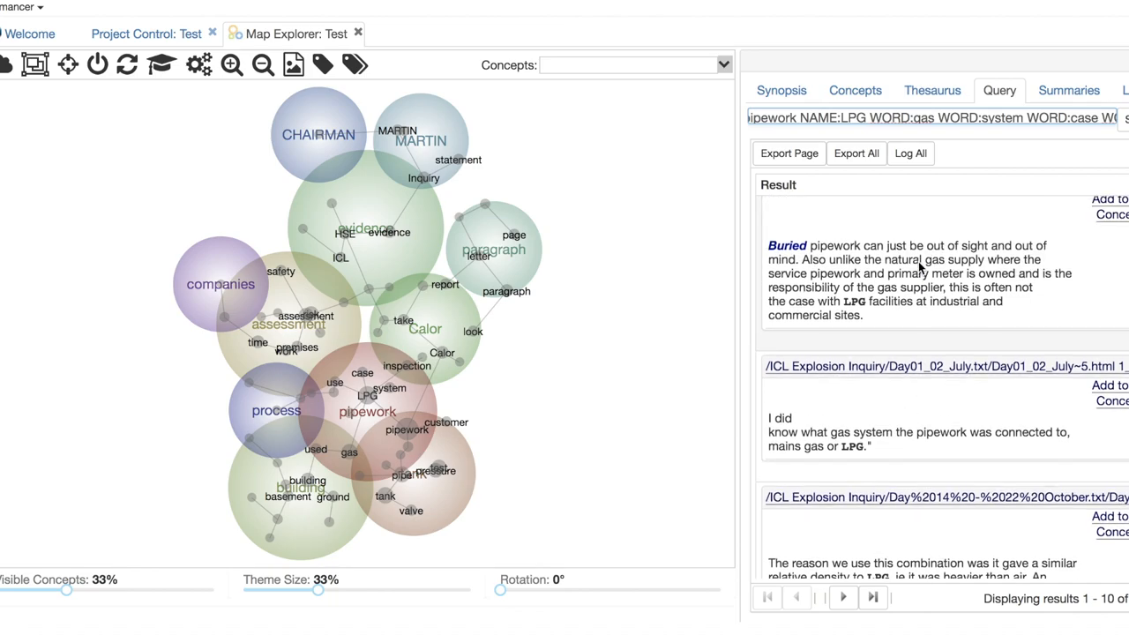
scroll(918, 256, up, 2)
scroll(918, 256, up, 2)
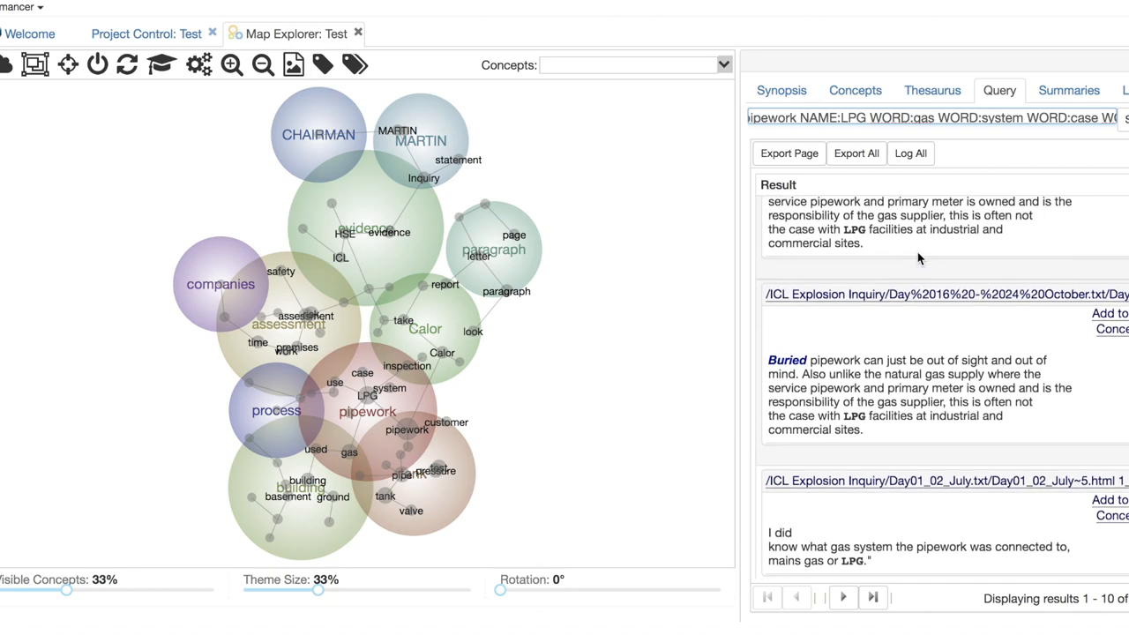
scroll(918, 255, up, 2)
scroll(918, 258, up, 1)
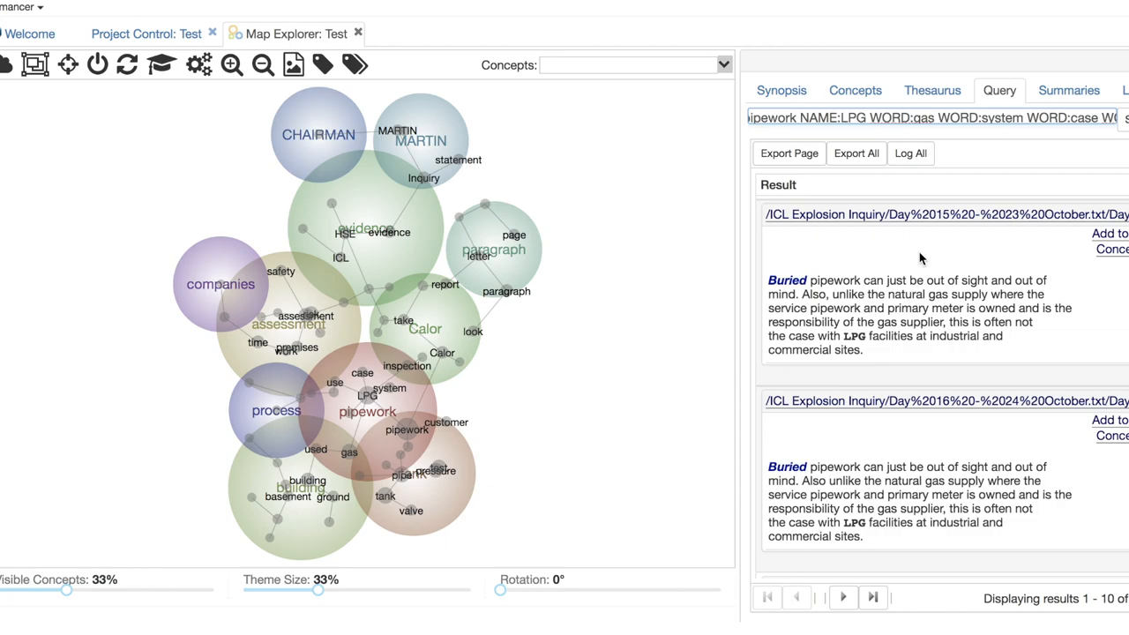
scroll(946, 260, up, 5)
scroll(946, 260, up, 1)
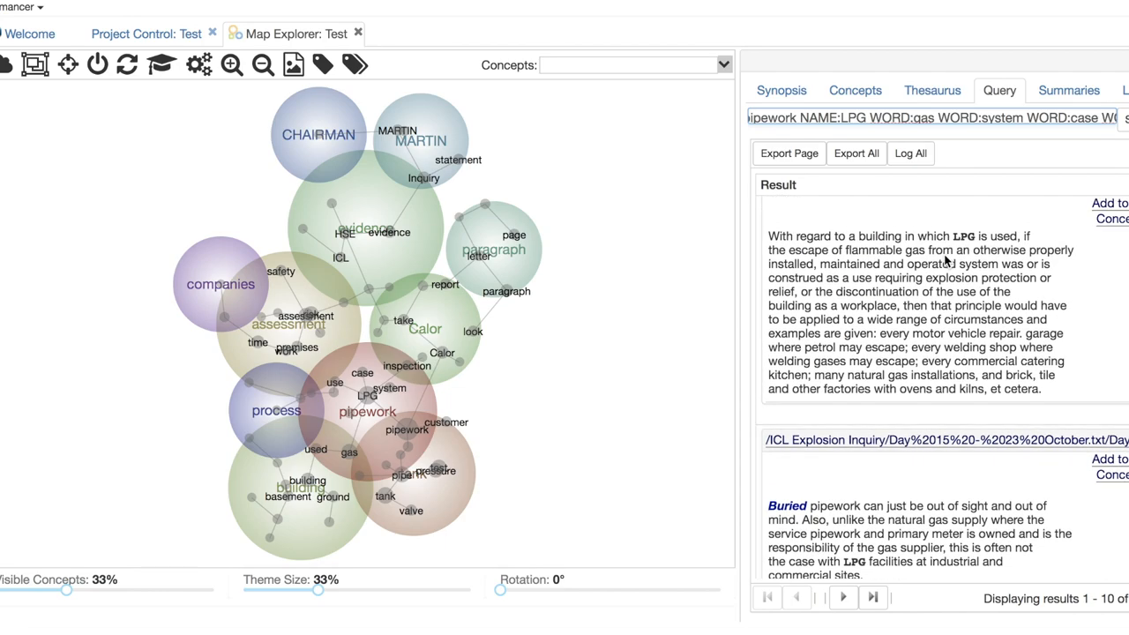
scroll(946, 261, up, 4)
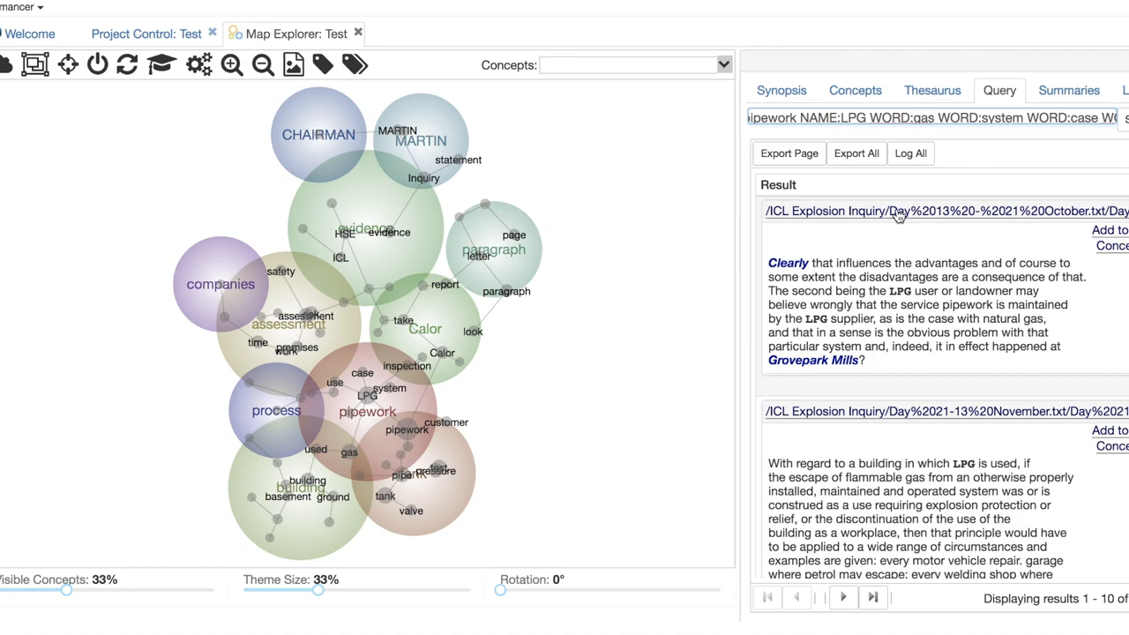
click(955, 211)
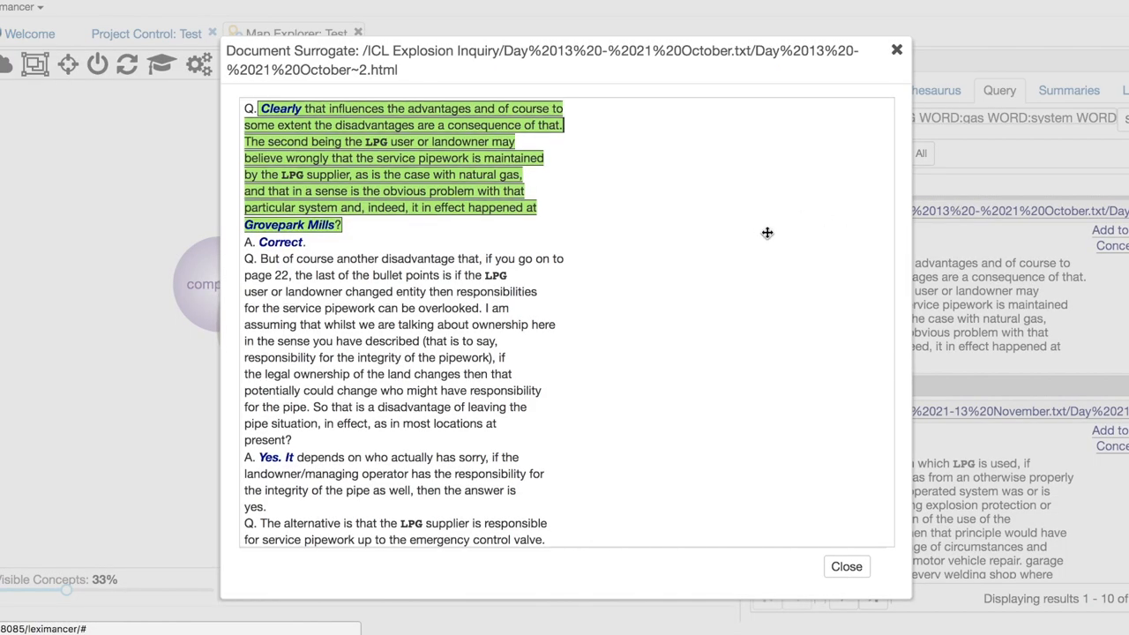
scroll(767, 233, up, 1)
scroll(767, 232, up, 2)
scroll(767, 233, up, 5)
scroll(766, 233, up, 2)
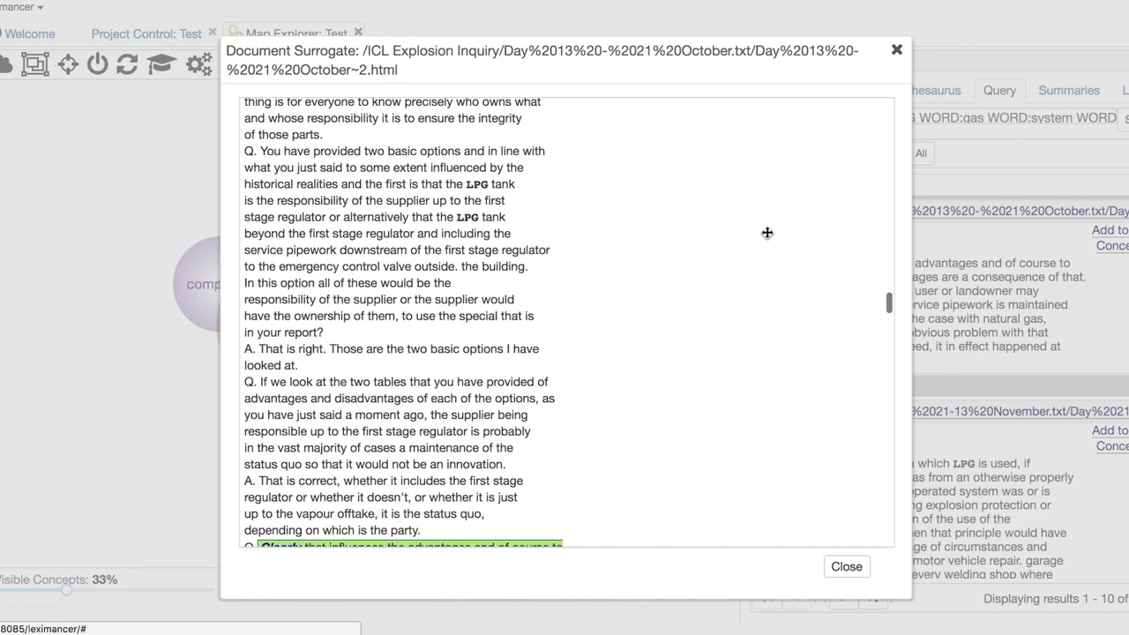
scroll(766, 233, up, 4)
scroll(767, 233, down, 9)
scroll(767, 233, down, 3)
scroll(767, 233, up, 1)
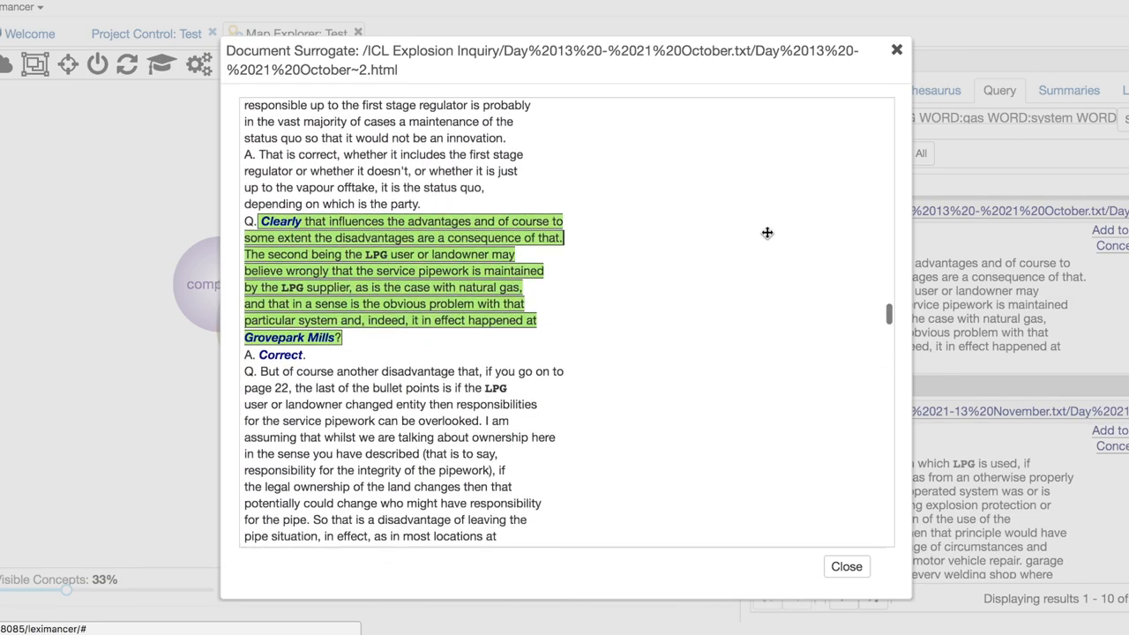
scroll(767, 233, up, 2)
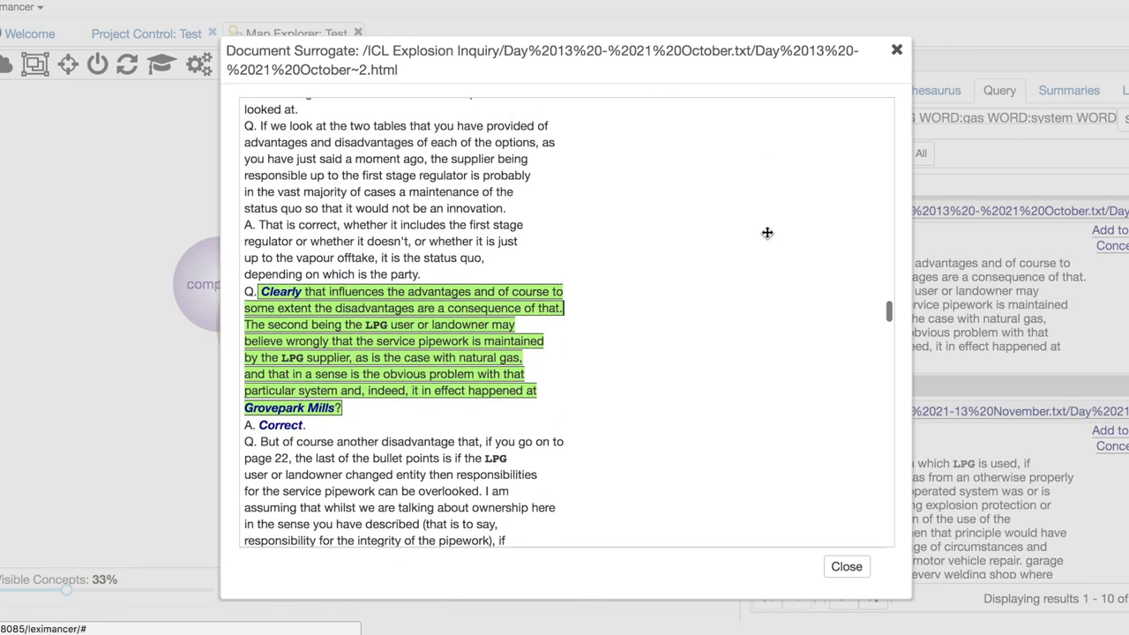
click(849, 569)
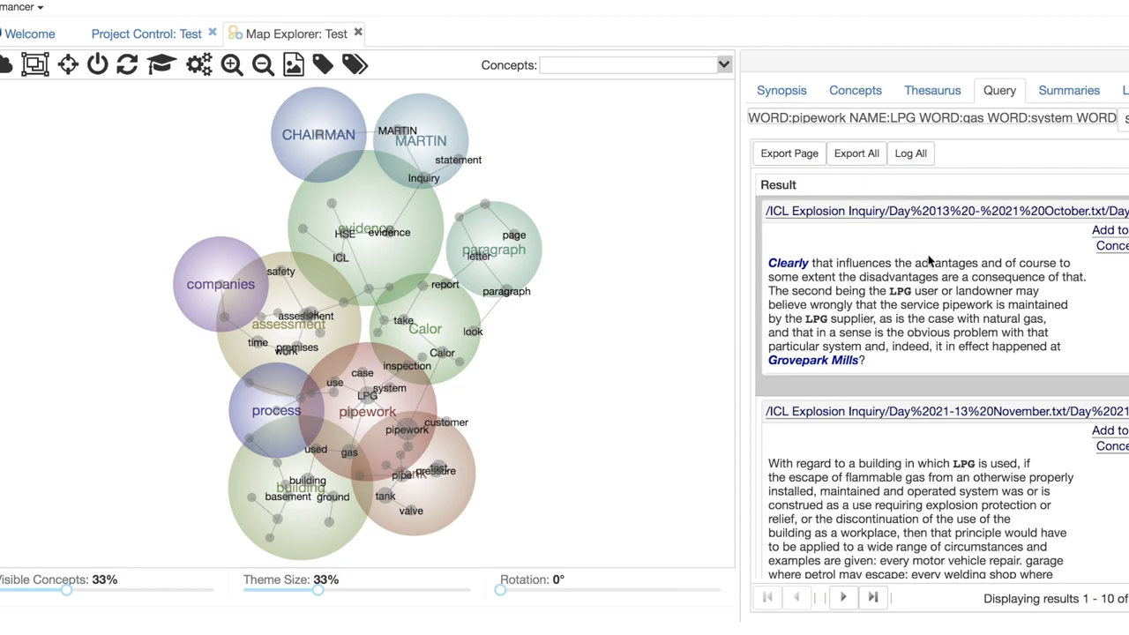
scroll(928, 261, down, 4)
scroll(928, 261, down, 3)
scroll(928, 261, down, 3)
scroll(953, 317, down, 3)
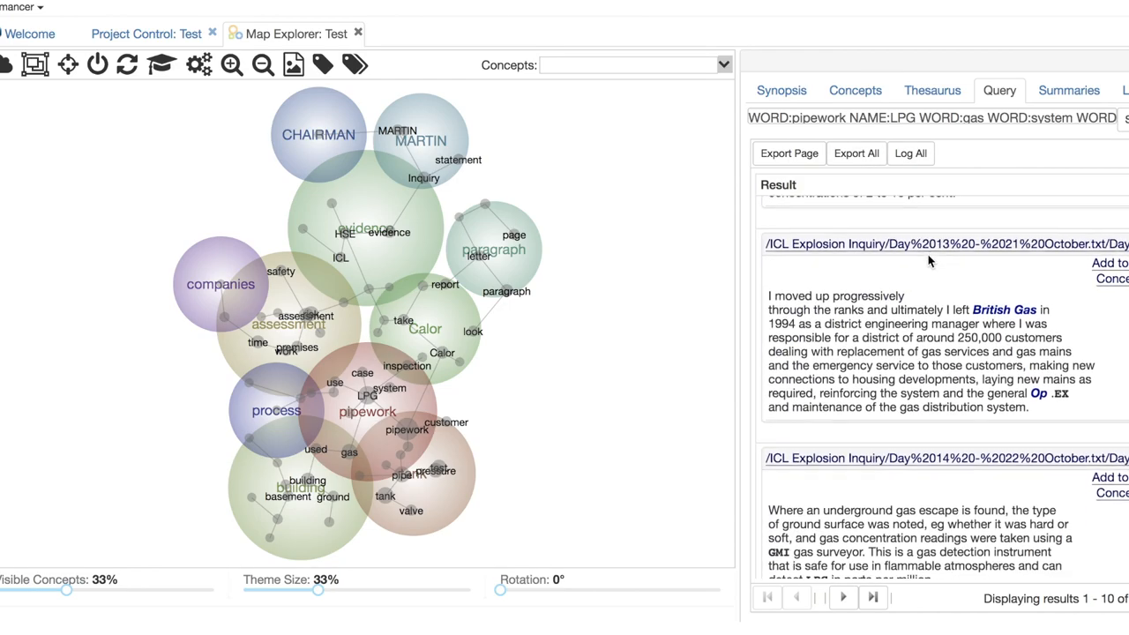
scroll(990, 388, down, 1)
scroll(990, 399, up, 3)
scroll(990, 399, up, 3)
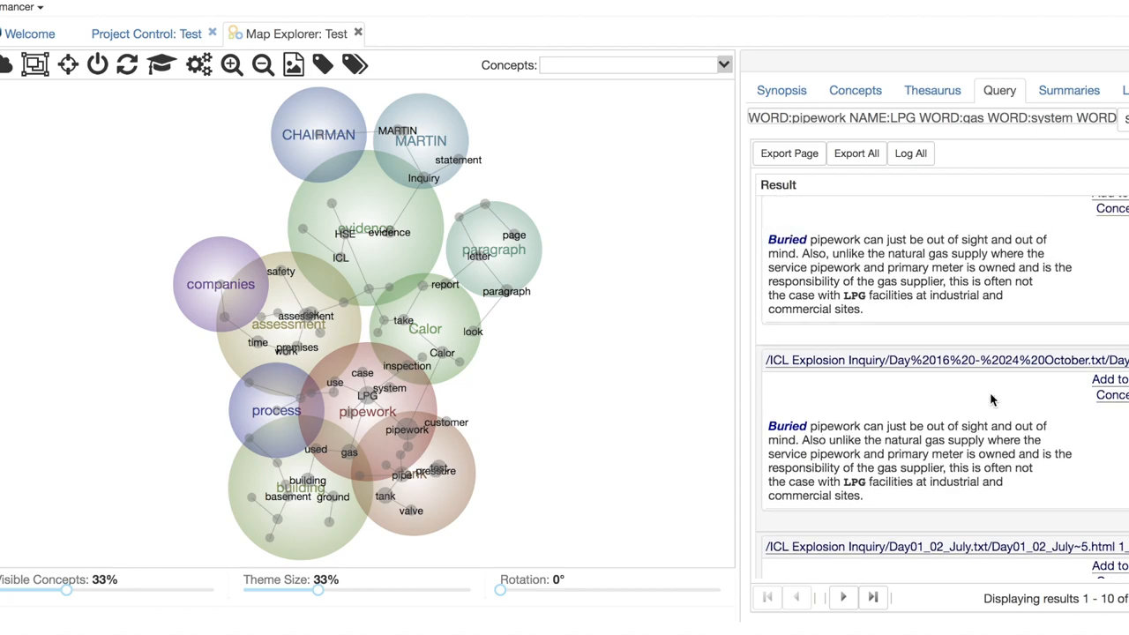
scroll(990, 399, up, 3)
scroll(990, 398, up, 2)
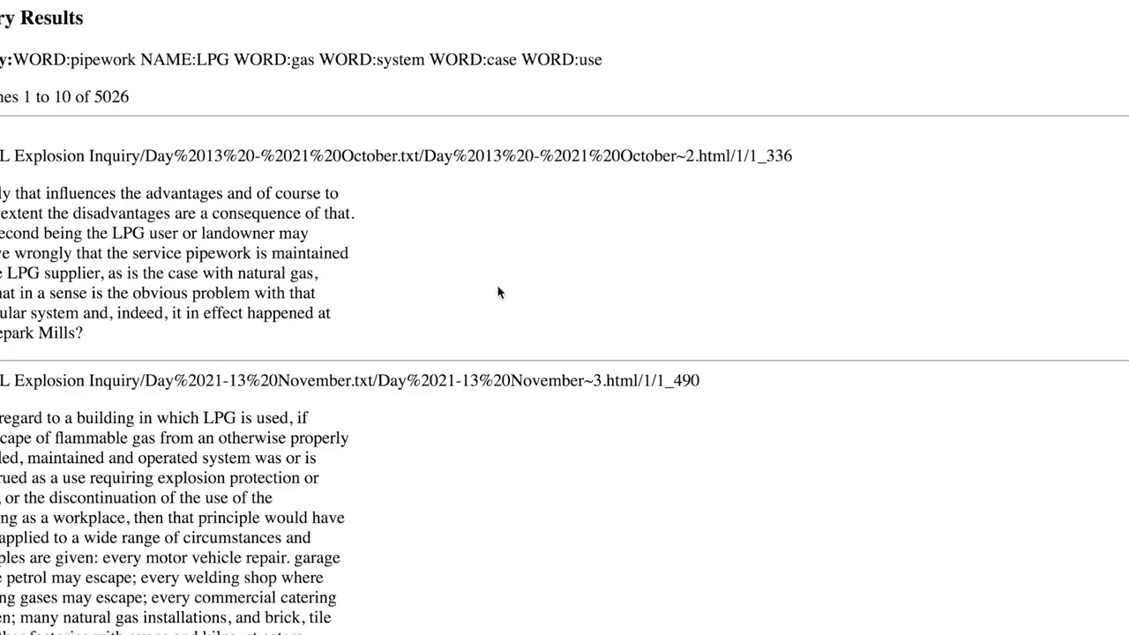
scroll(499, 292, down, 3)
scroll(498, 292, down, 1)
scroll(498, 291, down, 4)
scroll(499, 289, down, 2)
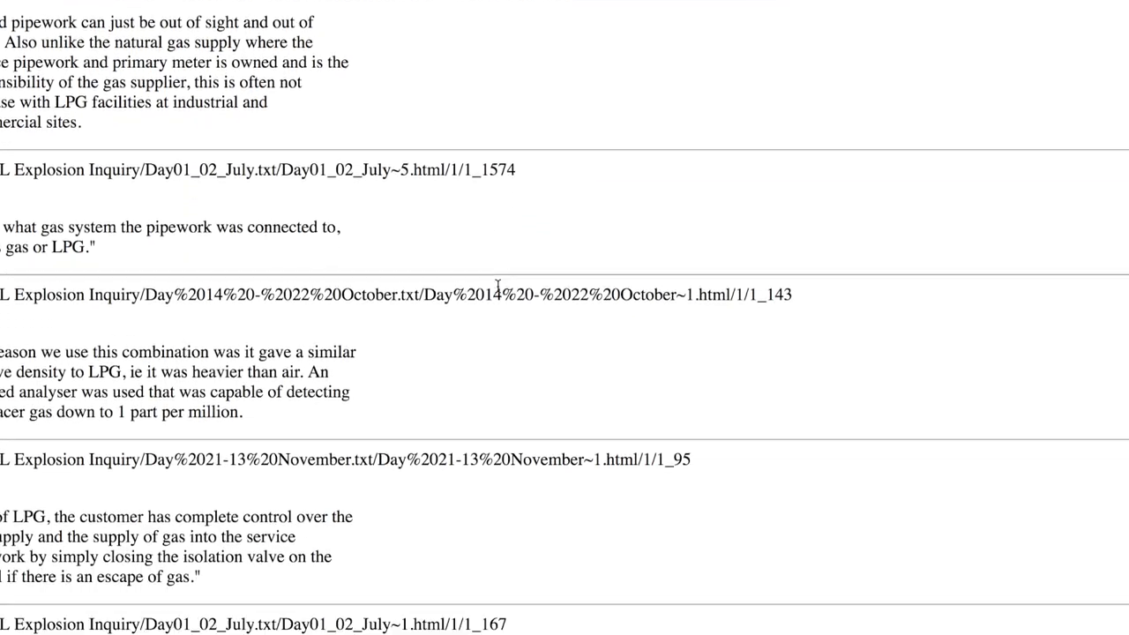
scroll(498, 289, down, 3)
scroll(498, 290, down, 4)
scroll(499, 291, down, 1)
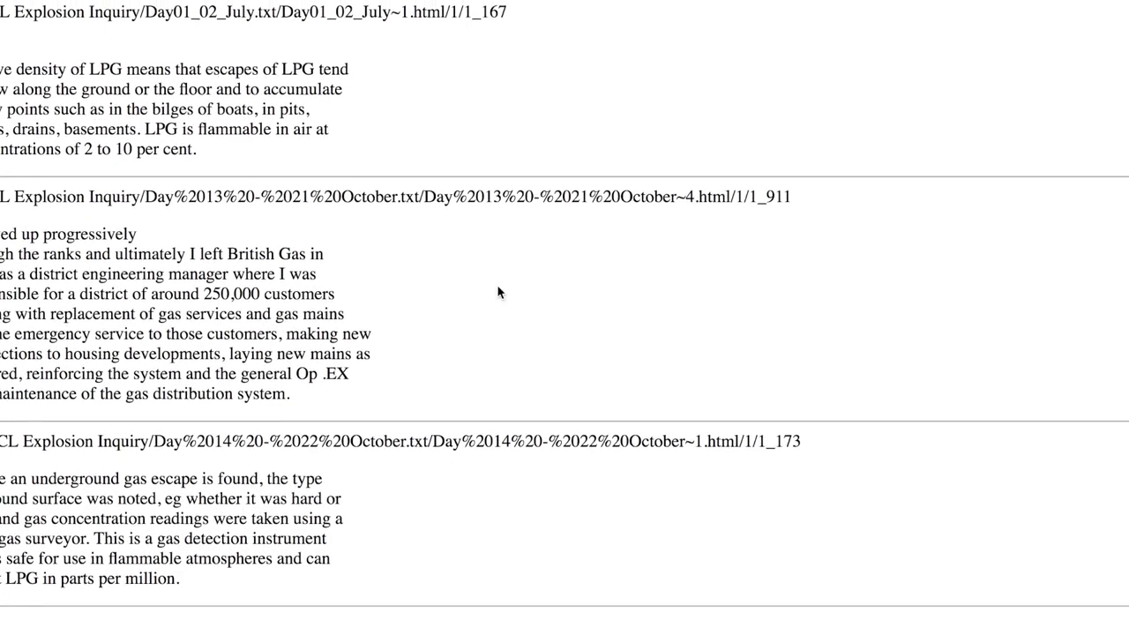
scroll(499, 292, up, 2)
scroll(499, 292, up, 3)
scroll(499, 292, up, 1)
scroll(498, 292, up, 8)
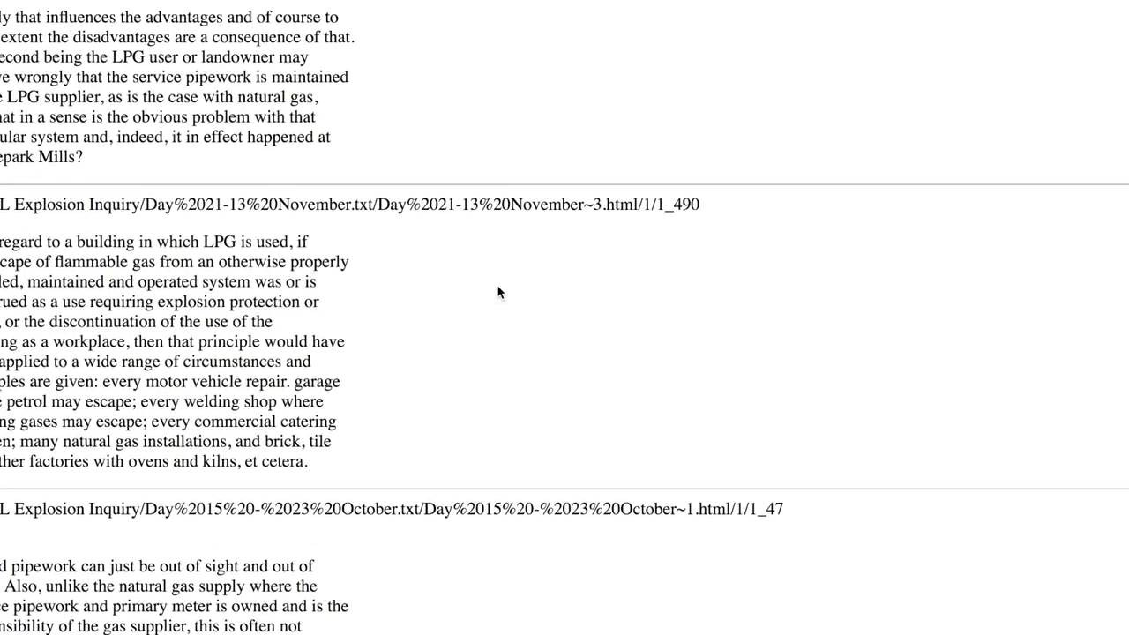
scroll(499, 292, up, 2)
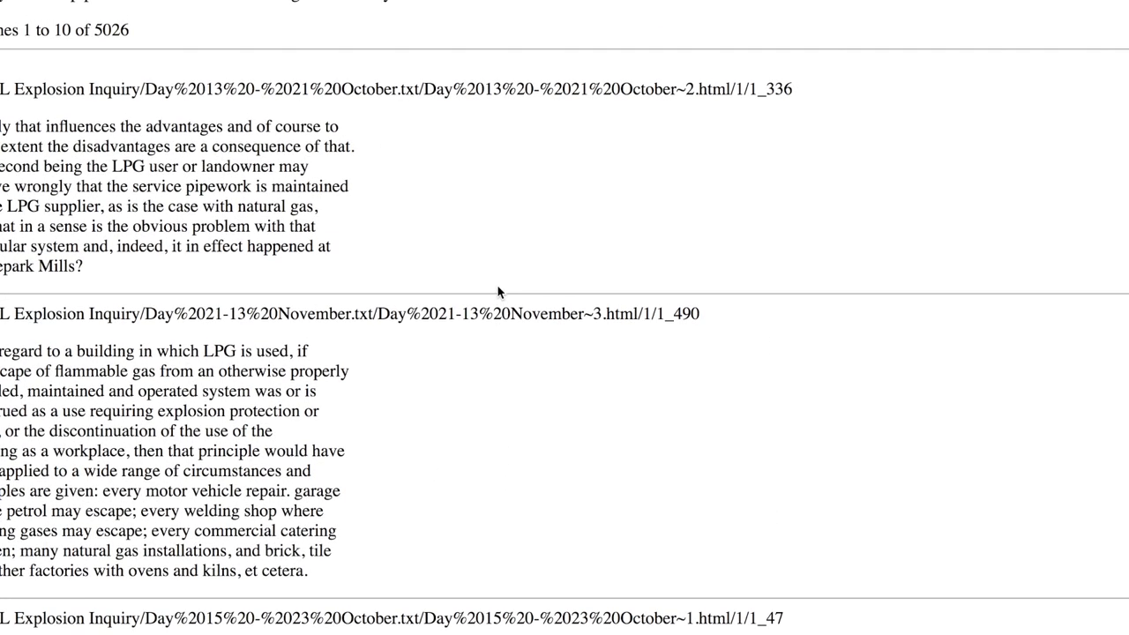
key(ctrl+a)
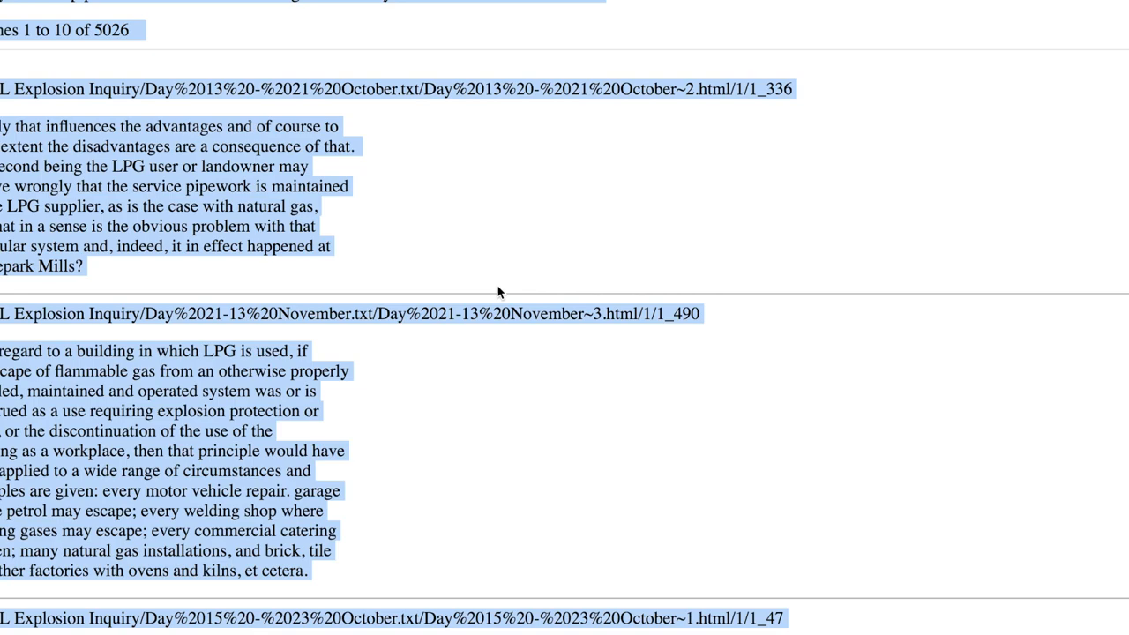
scroll(499, 292, up, 1)
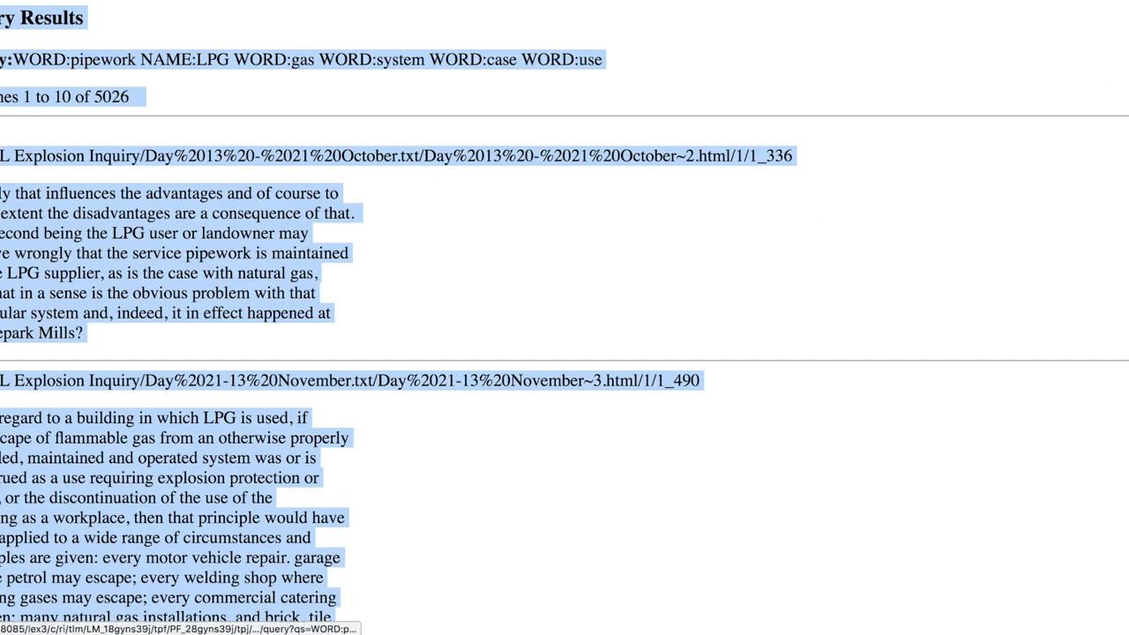
click(1122, 97)
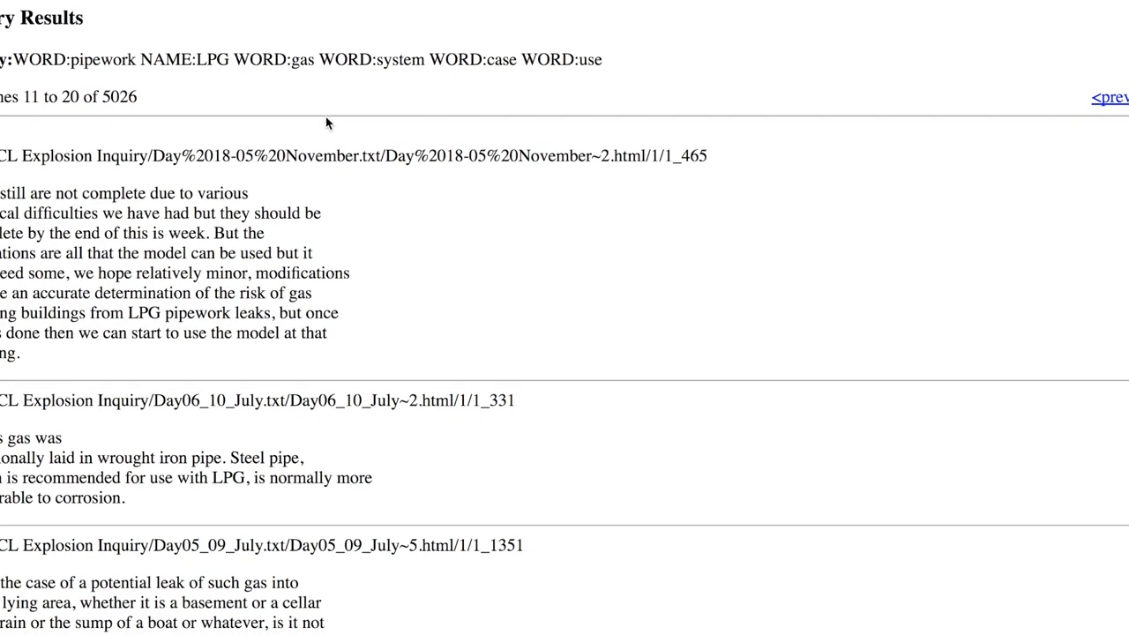
scroll(326, 123, down, 3)
scroll(326, 123, down, 3)
scroll(326, 117, down, 7)
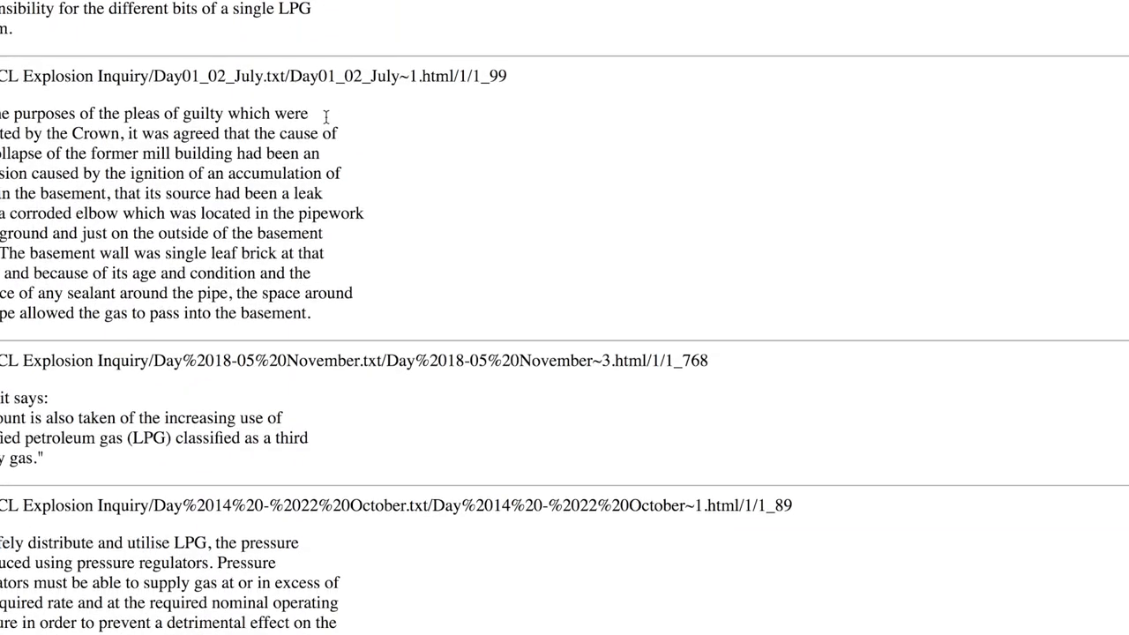
scroll(325, 117, down, 5)
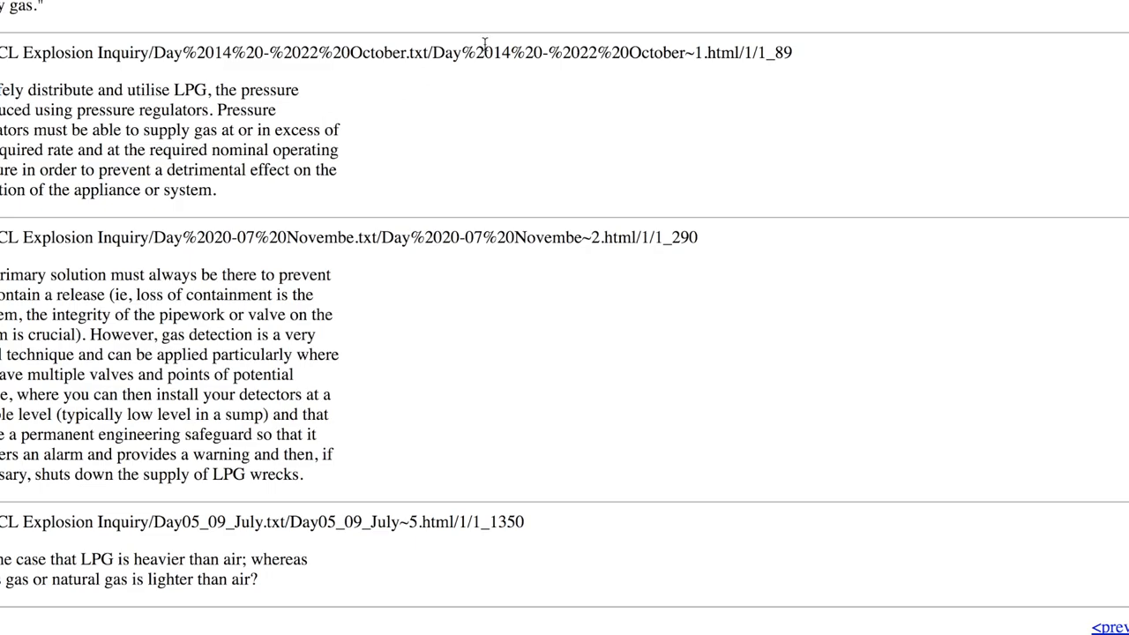
scroll(325, 117, up, 10)
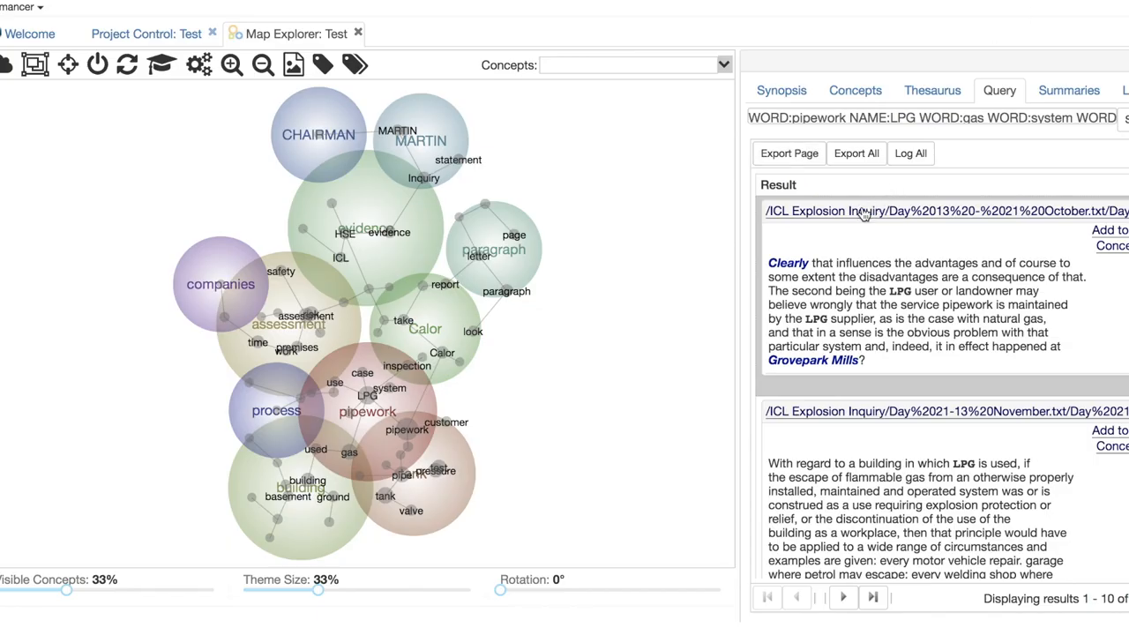
Show the Analyst Synopsis and jump to the tank theme's passages.
click(781, 90)
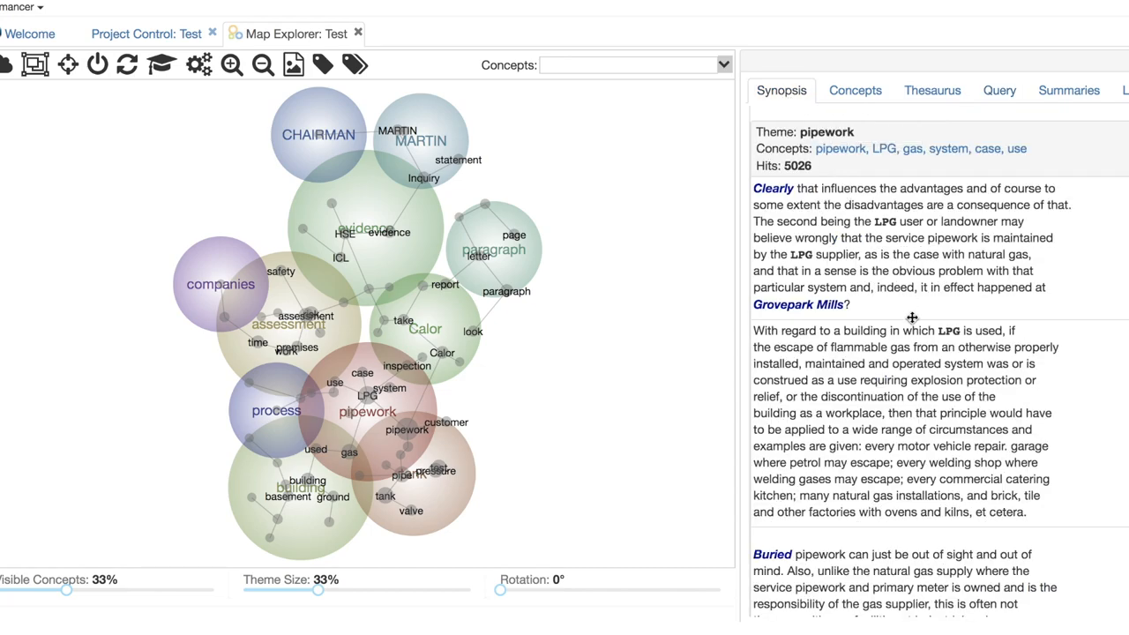
scroll(912, 318, down, 7)
scroll(912, 318, down, 1)
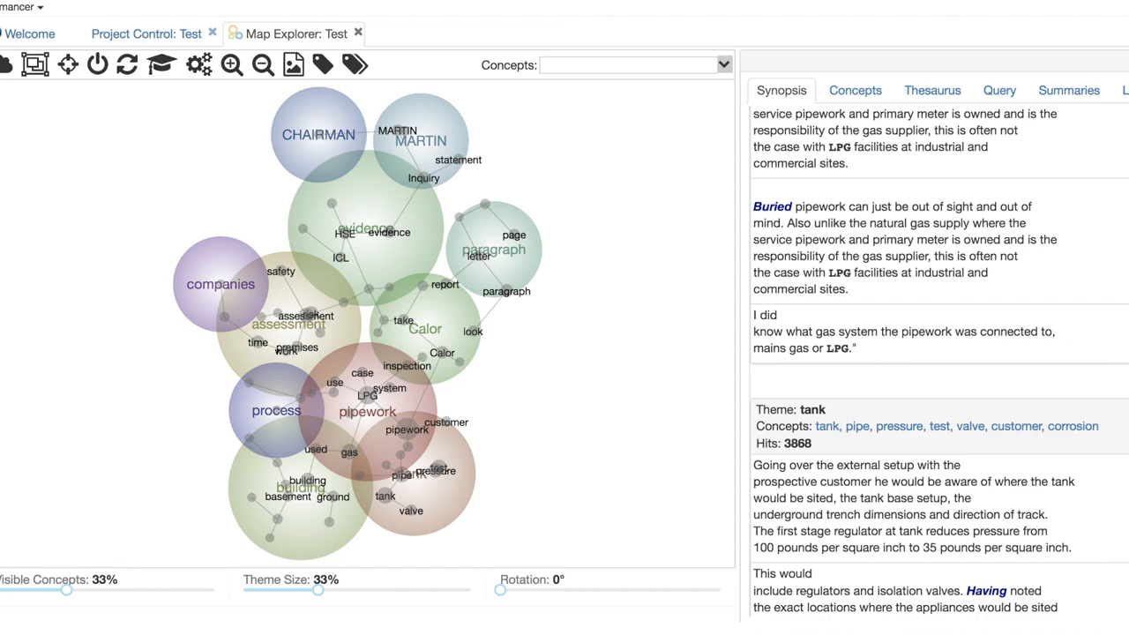
scroll(940, 352, up, 4)
scroll(940, 353, up, 4)
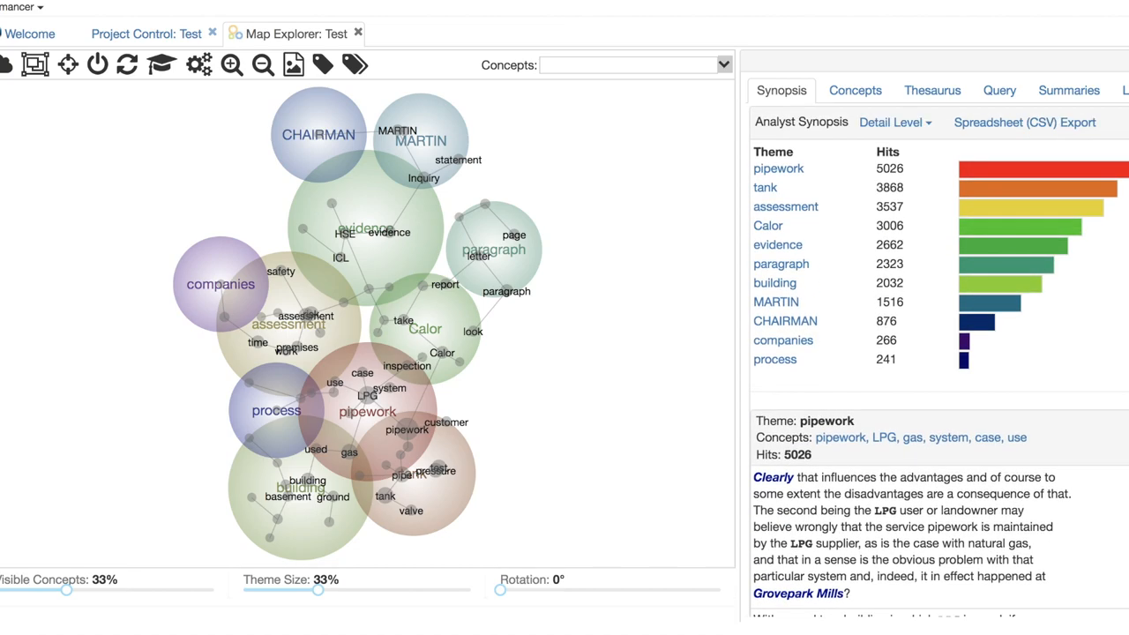
click(765, 187)
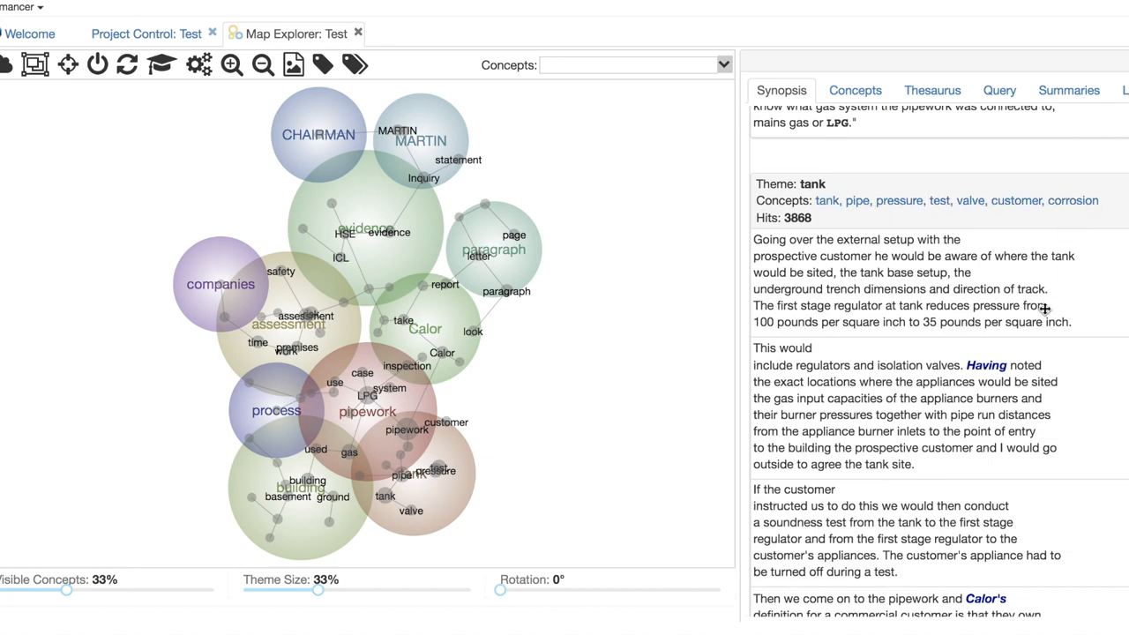
scroll(1048, 309, down, 3)
scroll(1046, 309, down, 2)
scroll(1044, 308, down, 2)
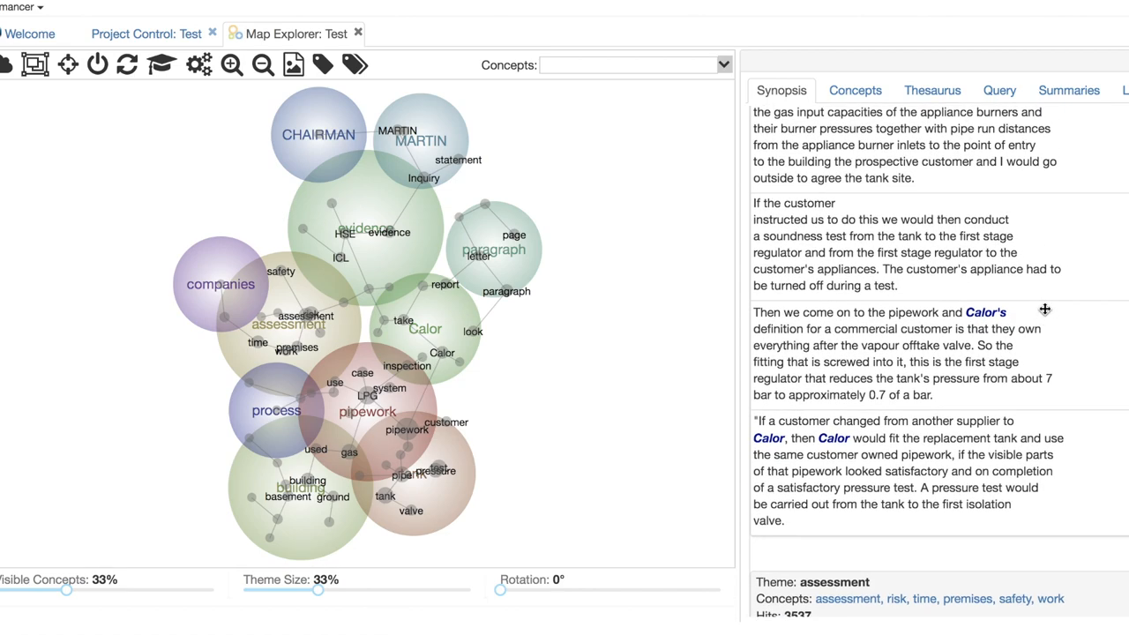
scroll(1044, 309, up, 1)
scroll(1044, 309, up, 1)
scroll(1045, 309, up, 1)
scroll(1045, 309, up, 1)
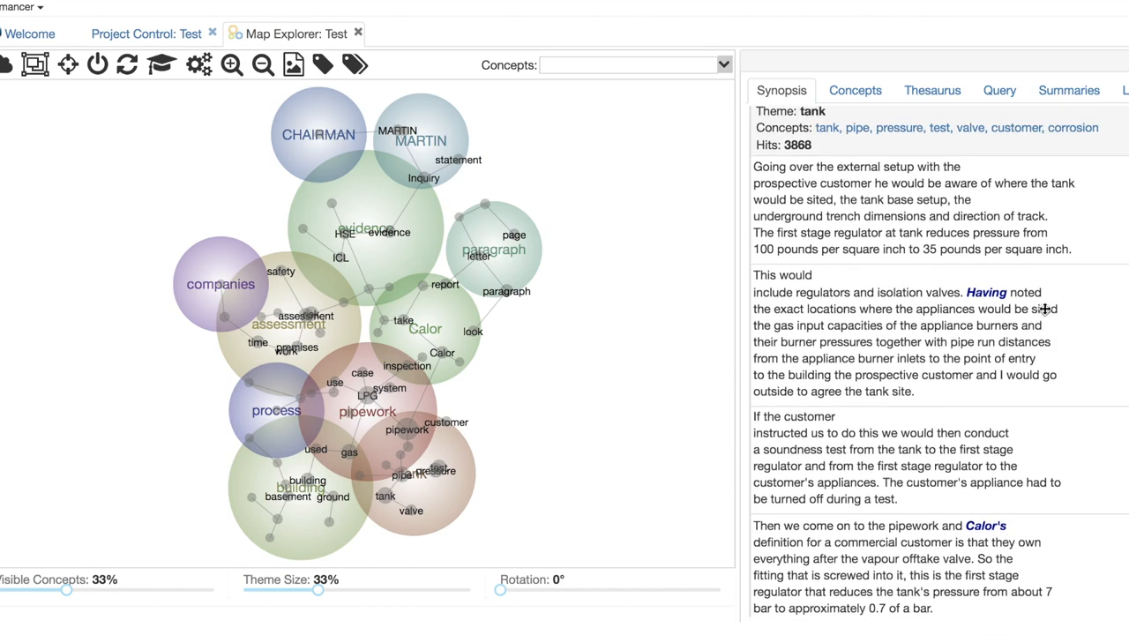
scroll(1044, 308, up, 3)
scroll(1045, 309, up, 2)
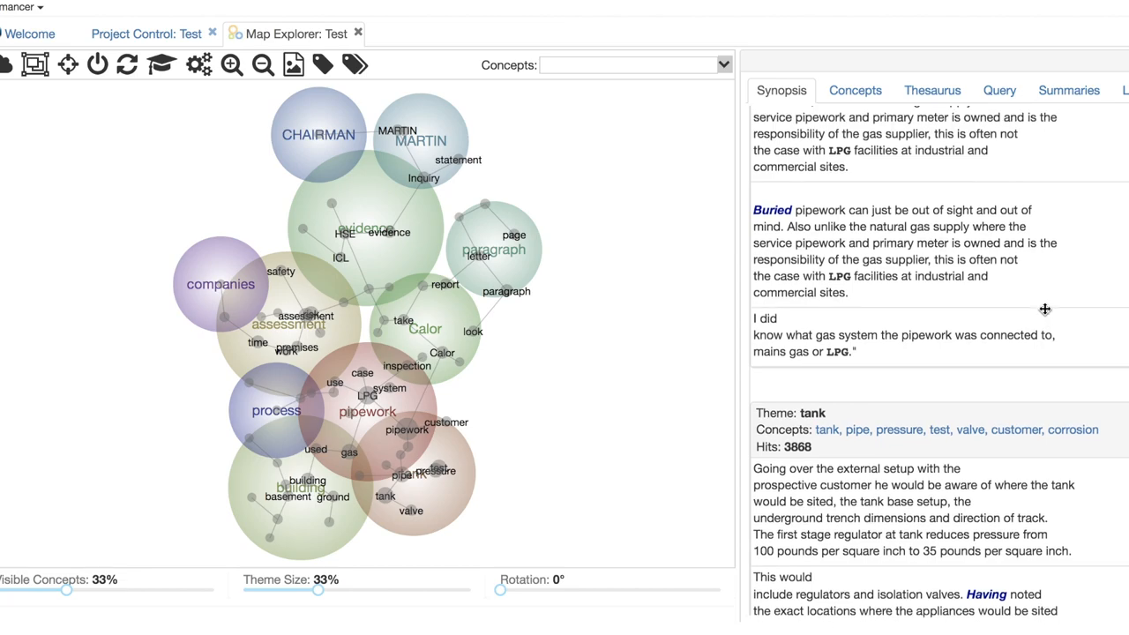
scroll(1045, 309, up, 2)
scroll(1045, 309, up, 2)
scroll(1044, 309, up, 1)
scroll(1045, 307, up, 5)
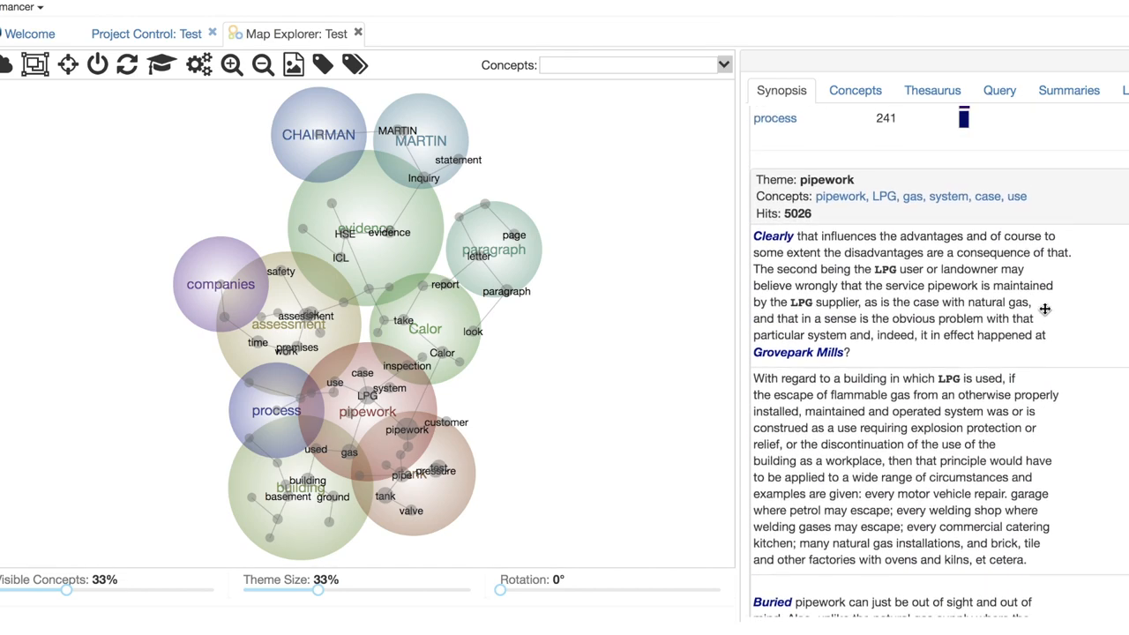
scroll(1044, 307, up, 2)
scroll(1044, 307, up, 1)
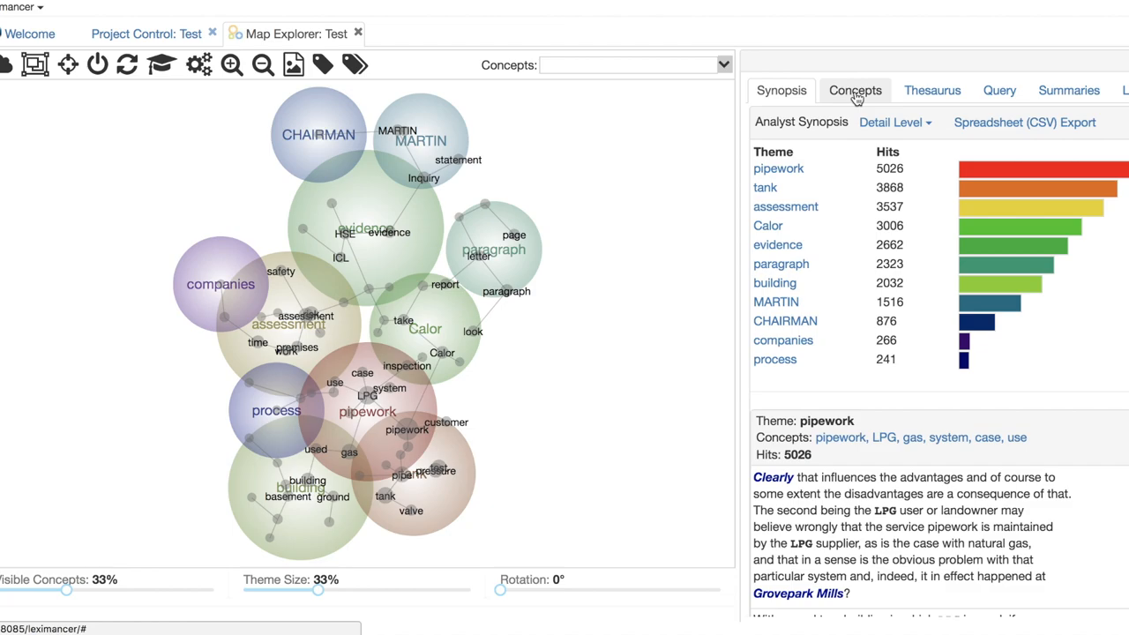
Show the Ranked Concepts list, then list the concepts related to tank.
click(851, 92)
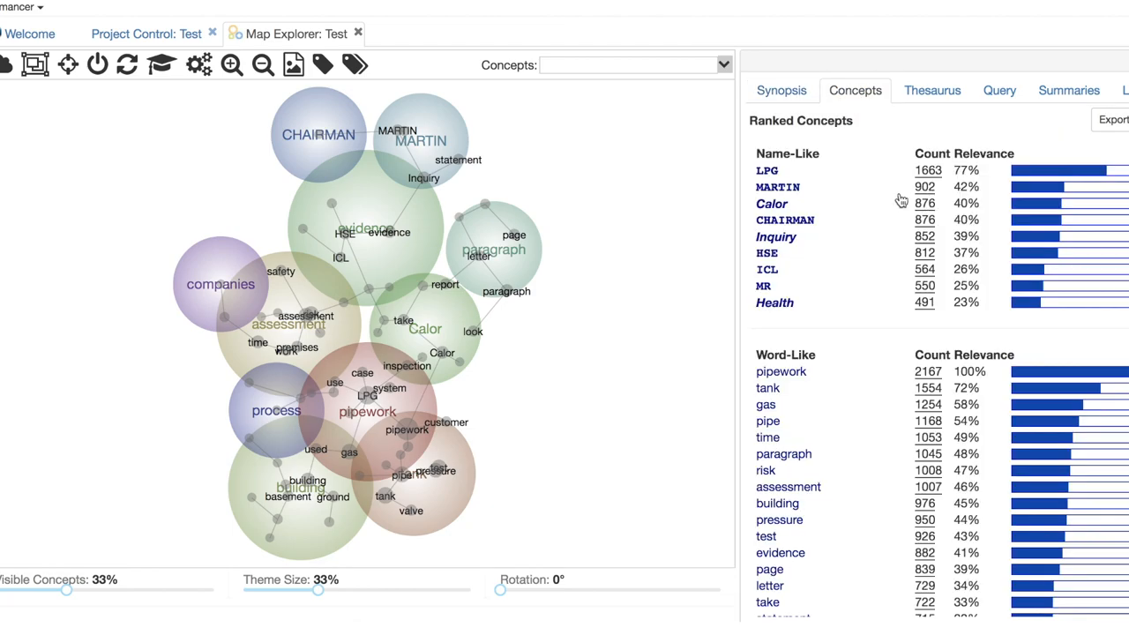
scroll(869, 172, down, 3)
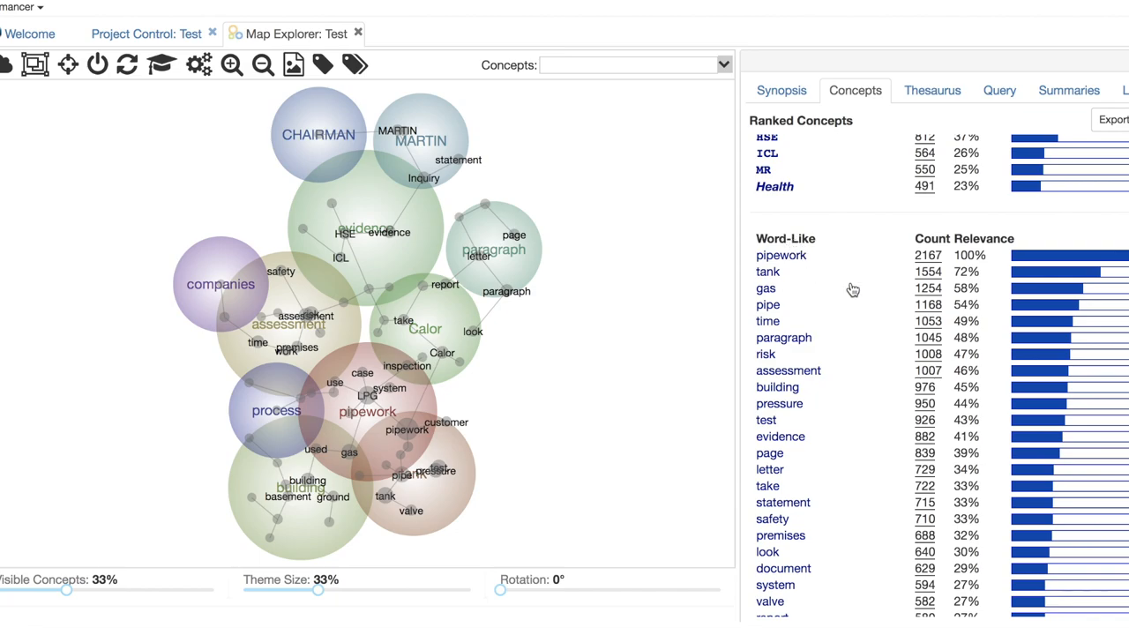
scroll(860, 277, down, 2)
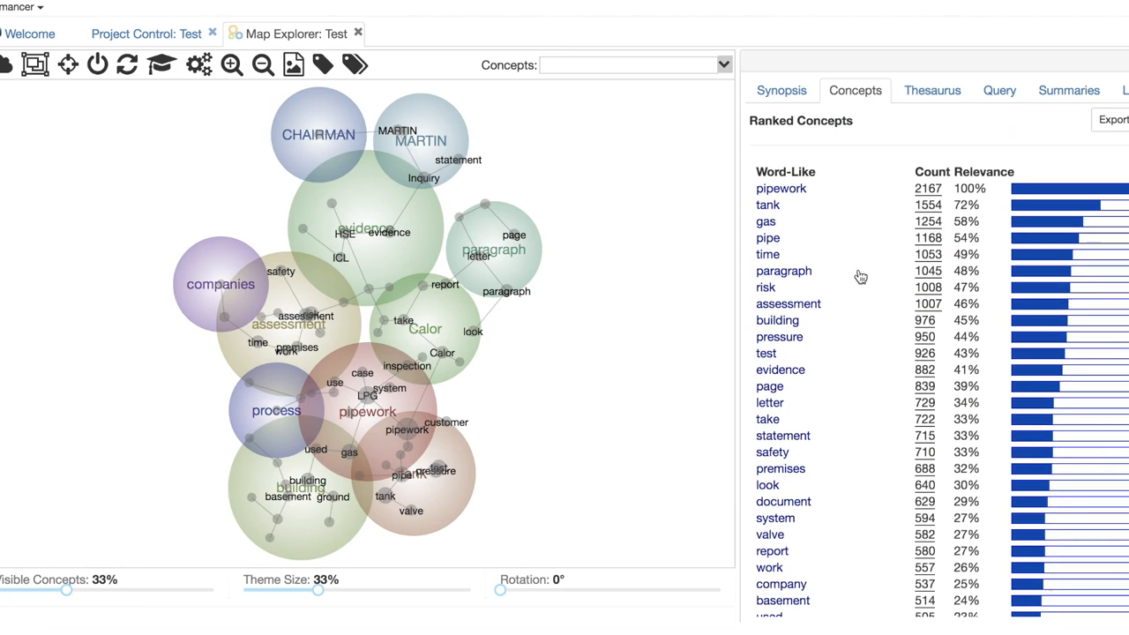
scroll(859, 273, down, 6)
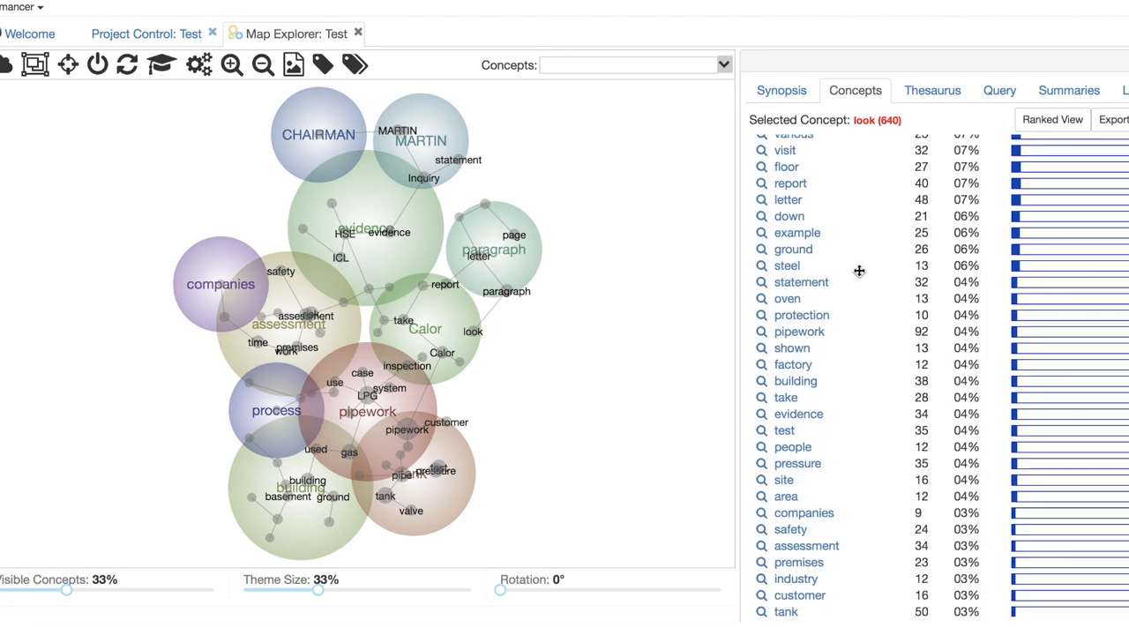
scroll(857, 245, up, 4)
scroll(860, 248, up, 4)
scroll(860, 247, up, 4)
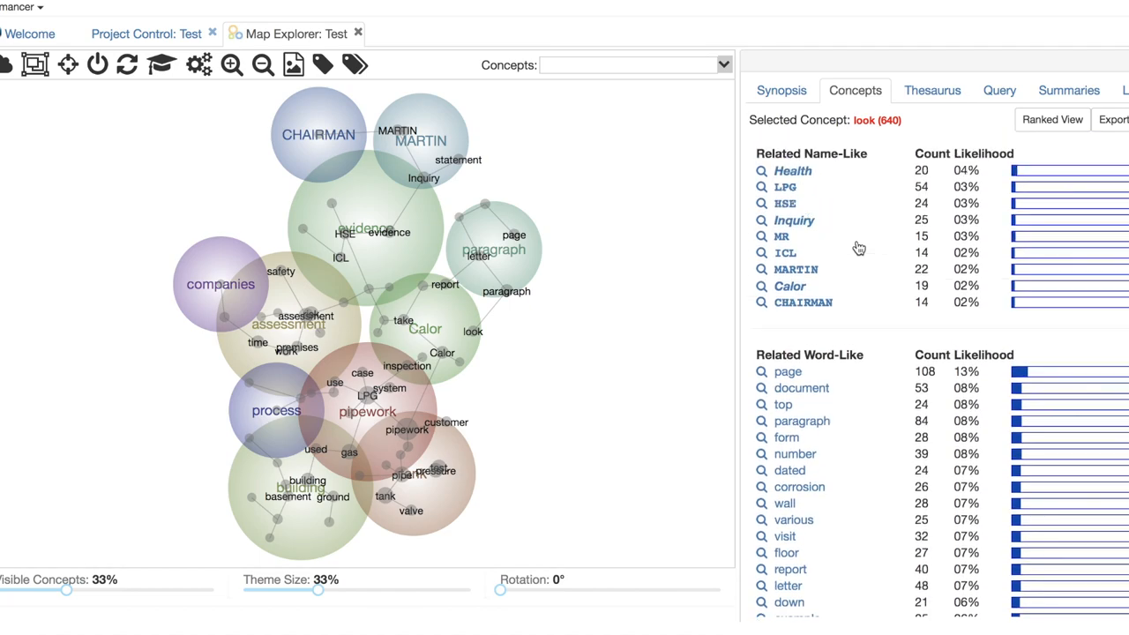
click(1046, 120)
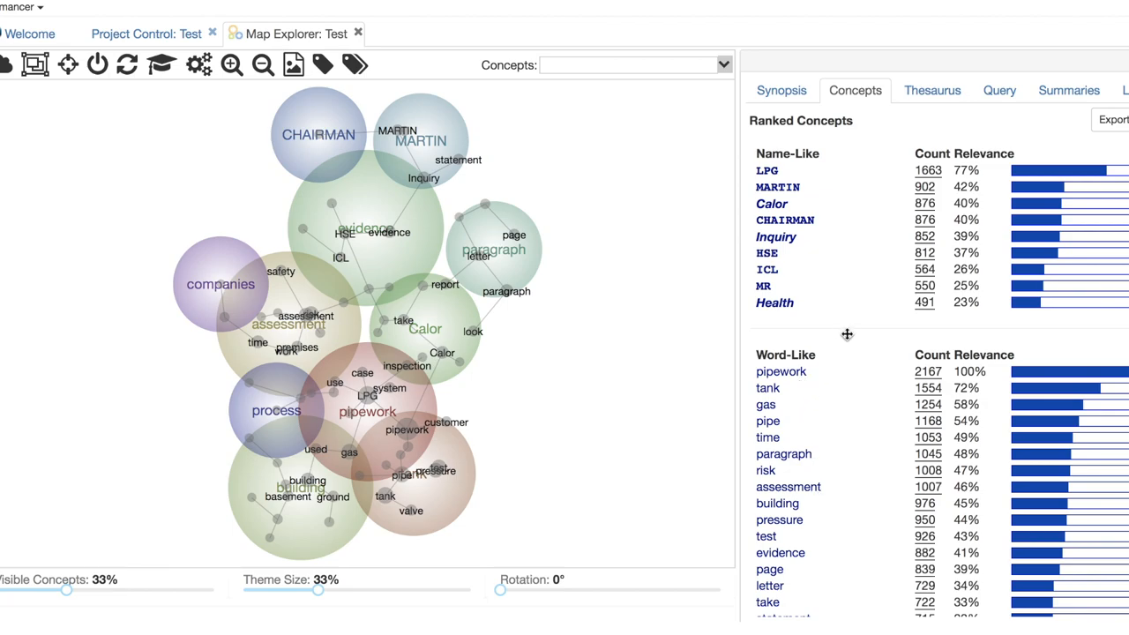
click(768, 388)
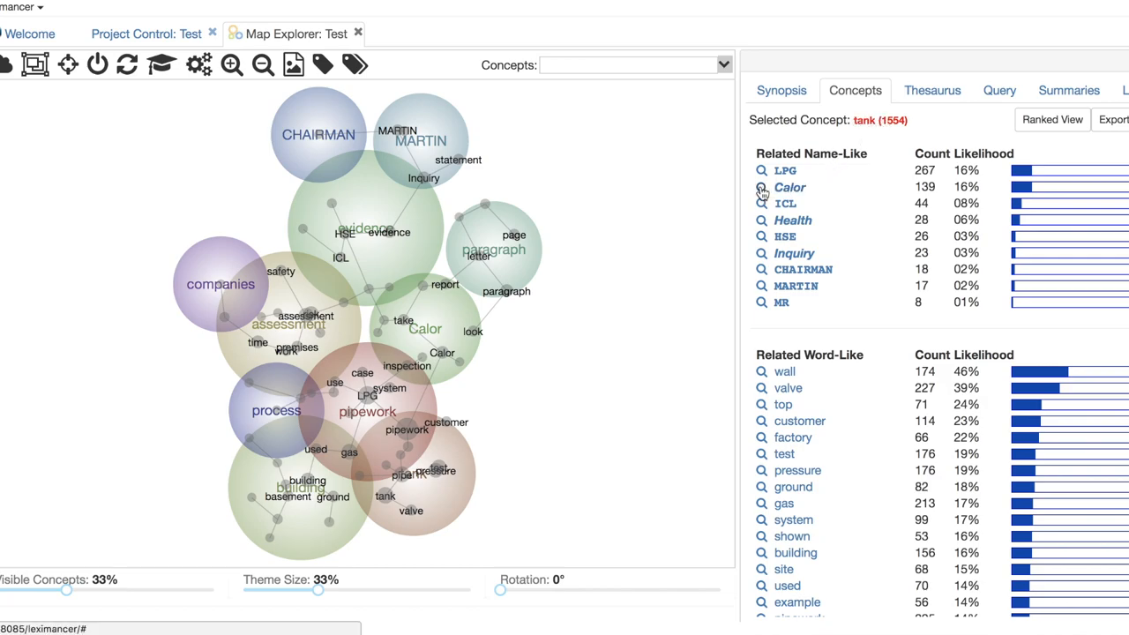
mouse_move(763, 188)
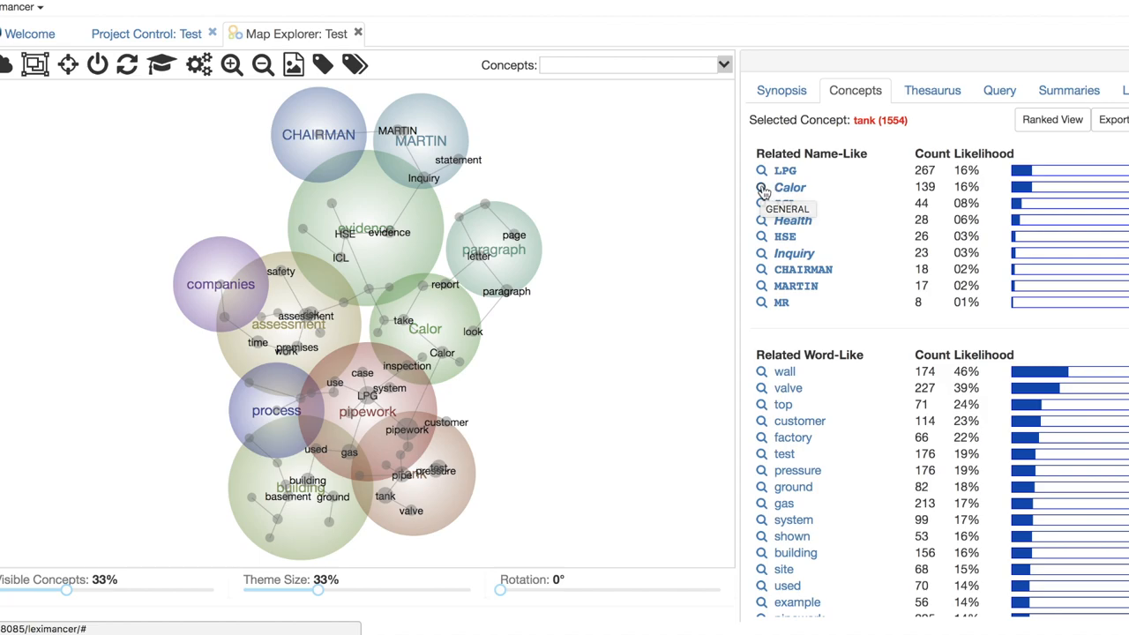
click(762, 188)
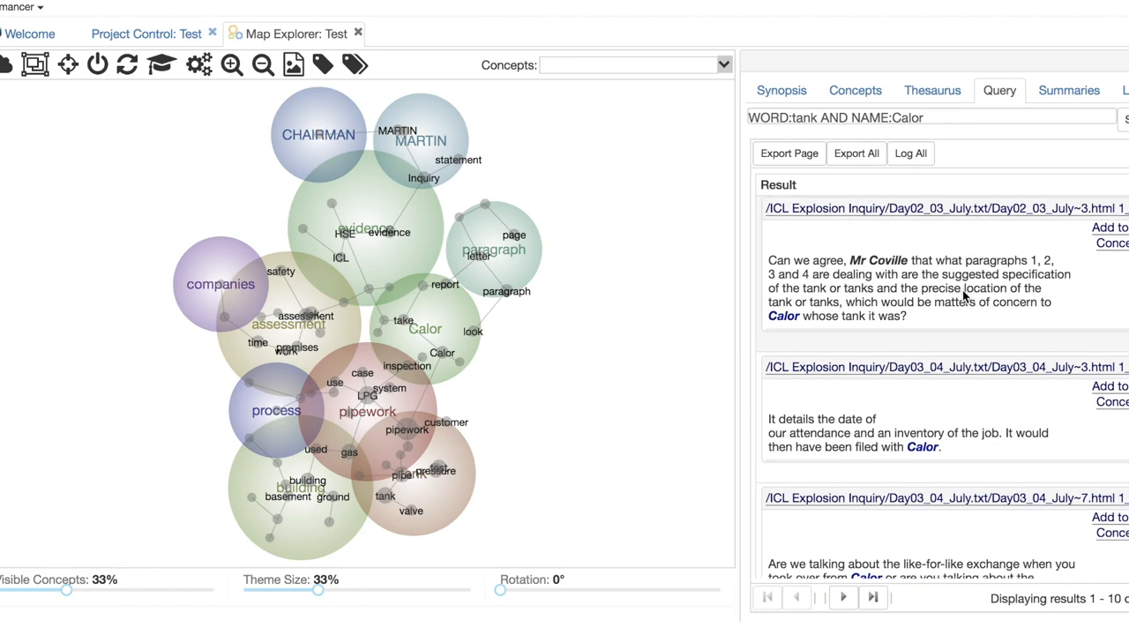
scroll(965, 297, down, 3)
scroll(964, 297, down, 1)
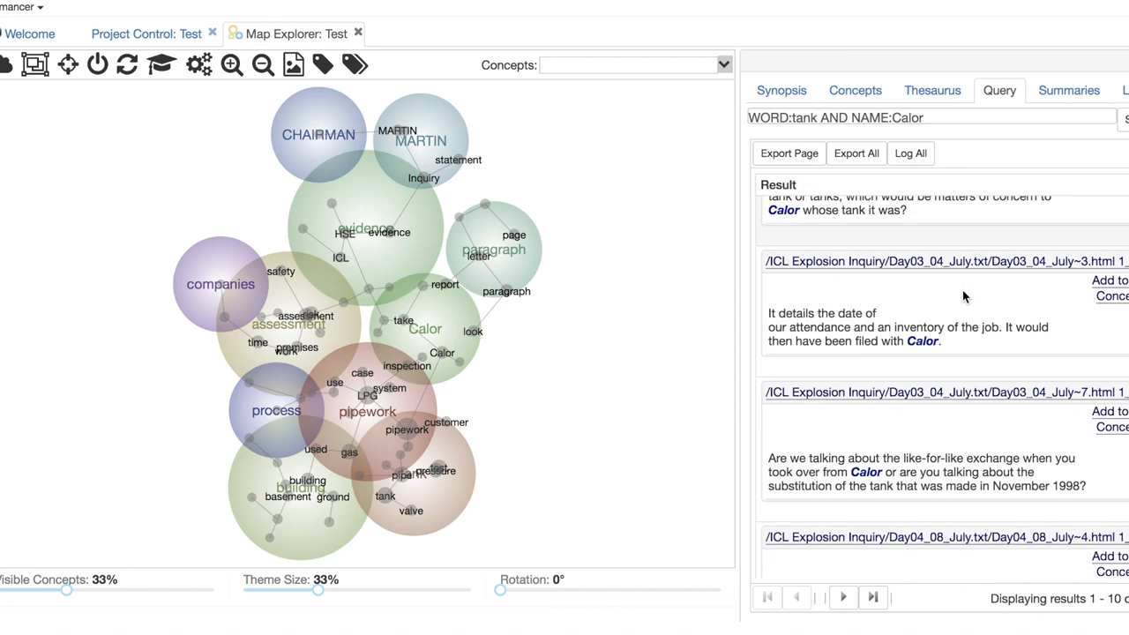
scroll(965, 297, down, 1)
scroll(965, 297, down, 1)
scroll(964, 297, down, 1)
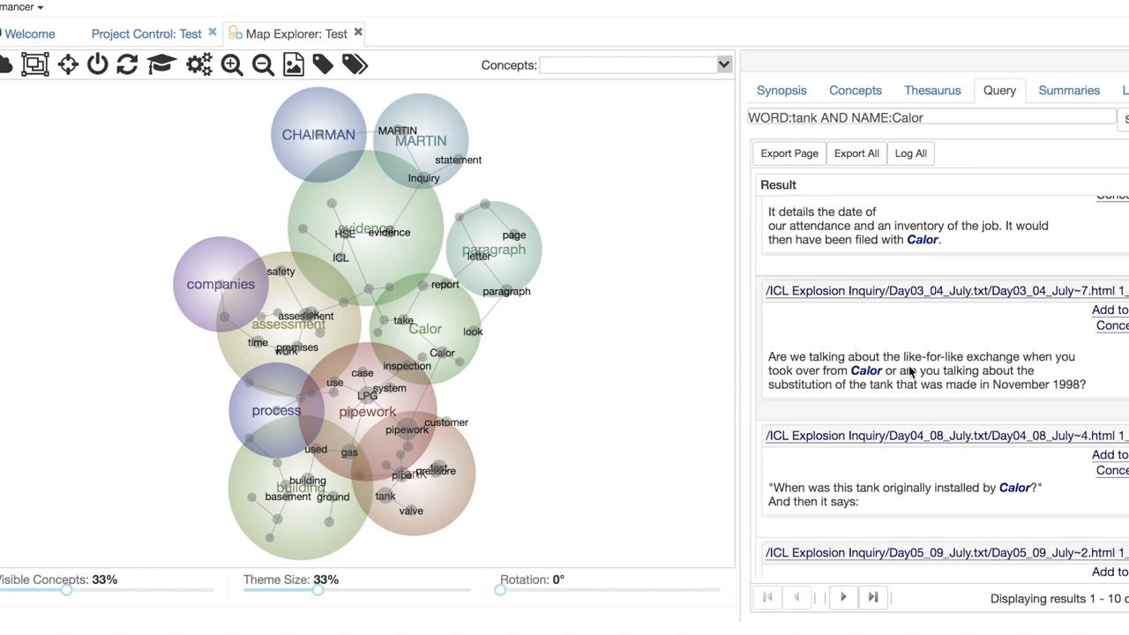
scroll(940, 449, down, 1)
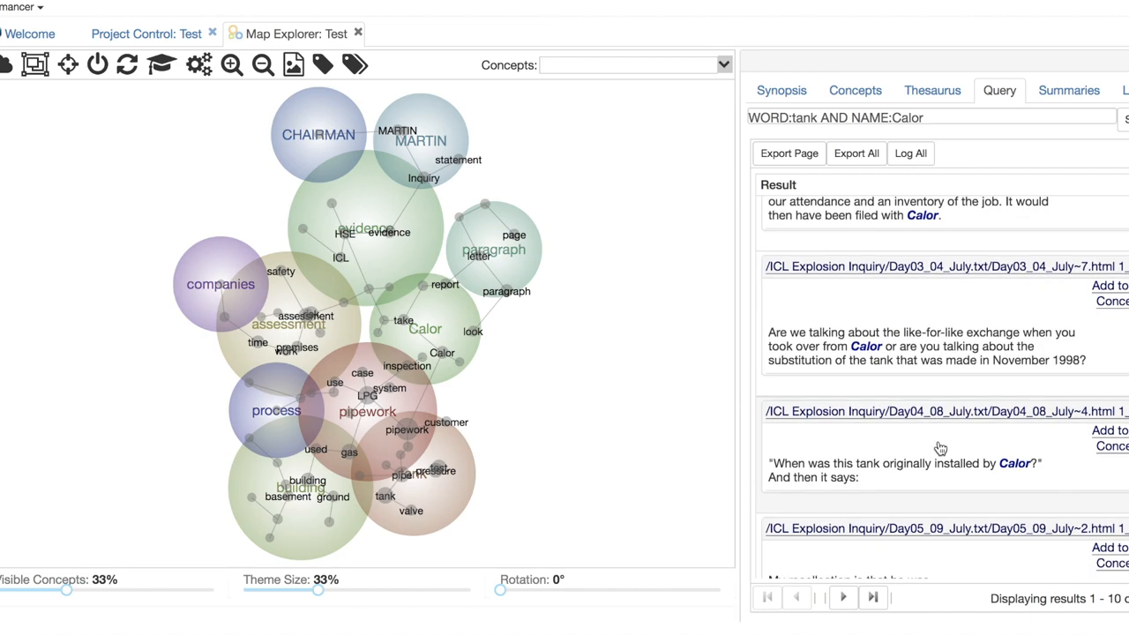
scroll(941, 449, down, 2)
scroll(940, 449, down, 1)
scroll(940, 448, down, 1)
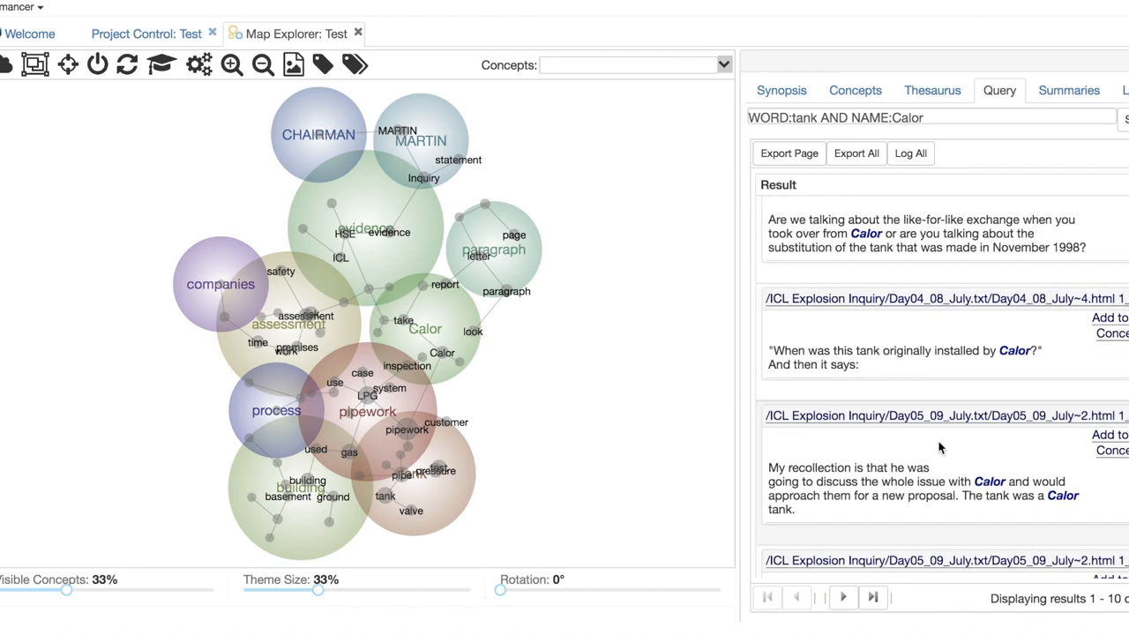
scroll(940, 449, down, 2)
scroll(941, 448, down, 3)
scroll(940, 447, up, 1)
scroll(941, 447, up, 4)
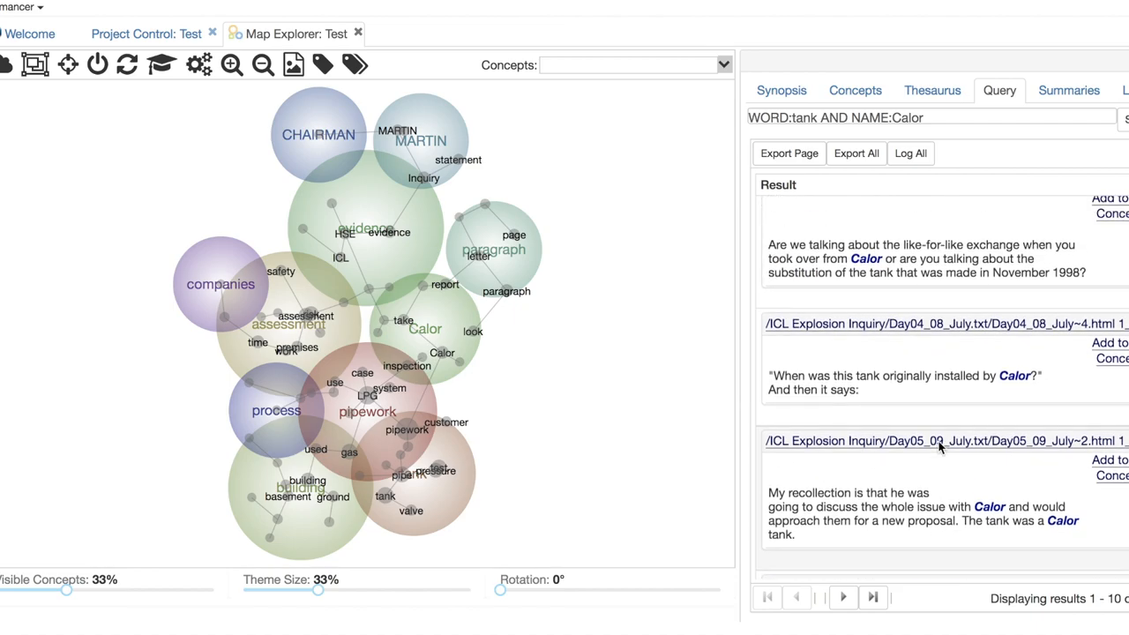
scroll(939, 441, up, 2)
scroll(1049, 291, up, 1)
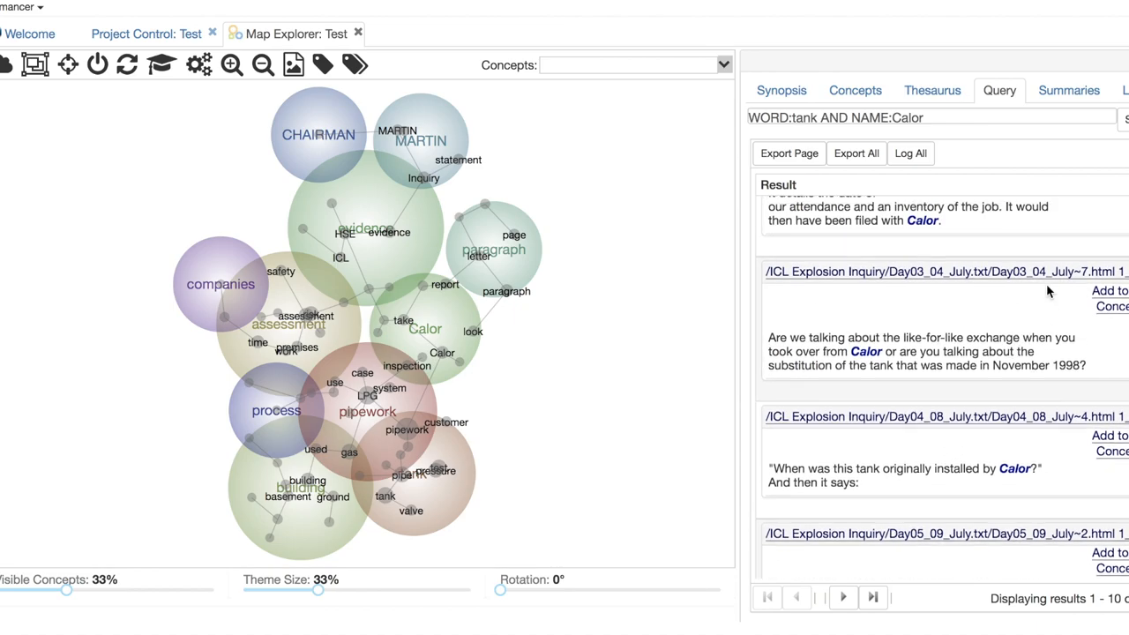
scroll(1049, 292, up, 7)
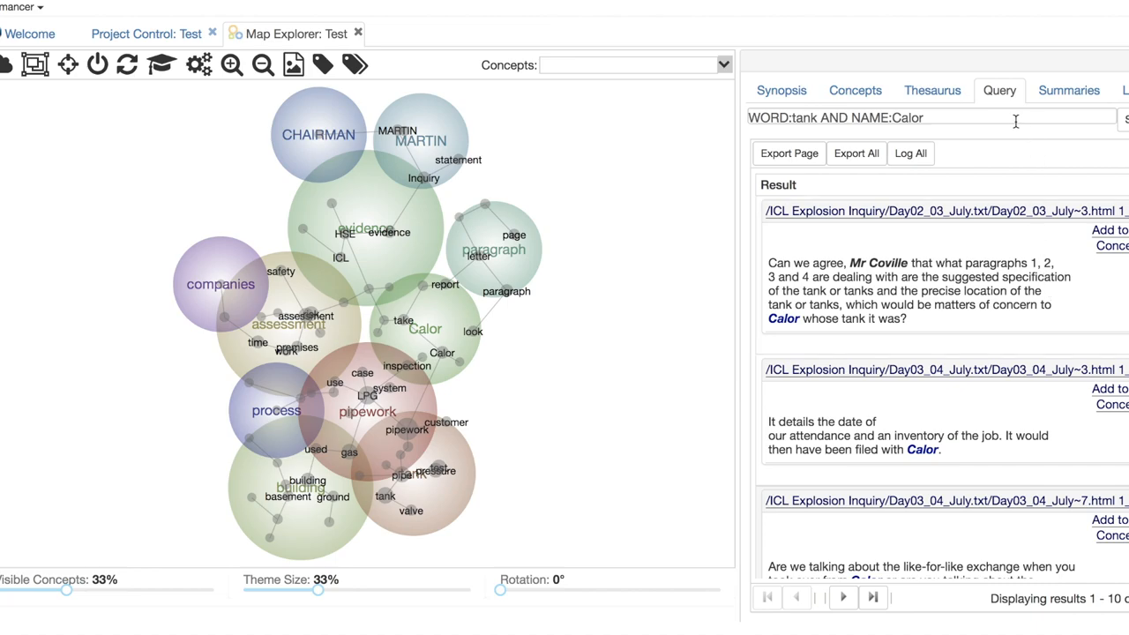
click(855, 90)
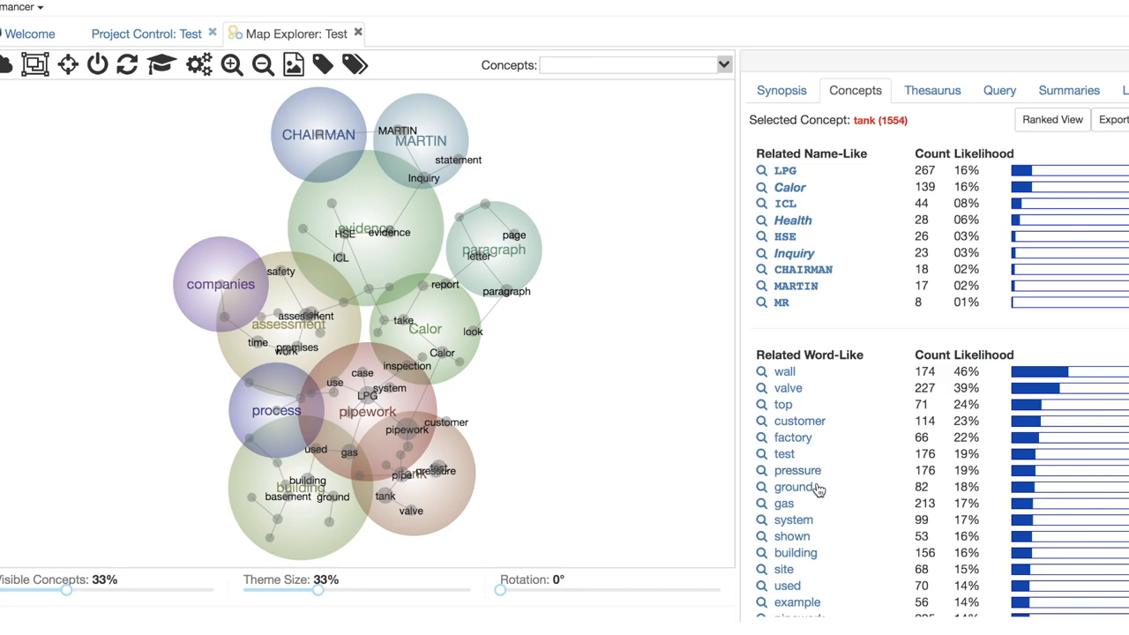
scroll(819, 509, down, 2)
scroll(816, 503, down, 2)
scroll(813, 496, down, 2)
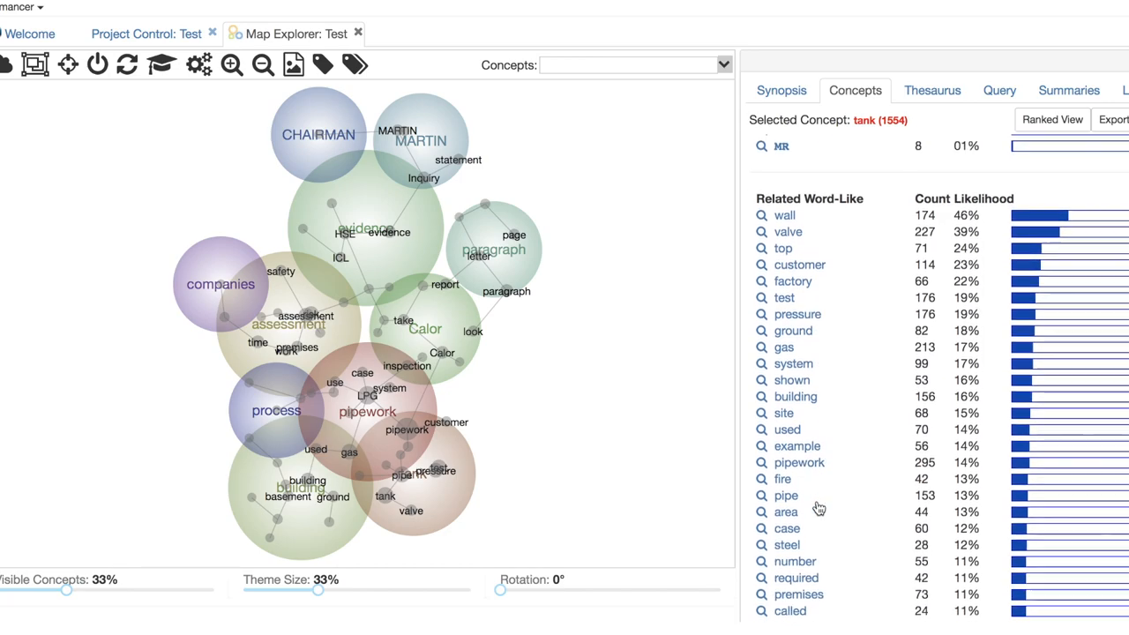
List concepts related to fire and query passages mentioning both fire and explosion.
click(784, 457)
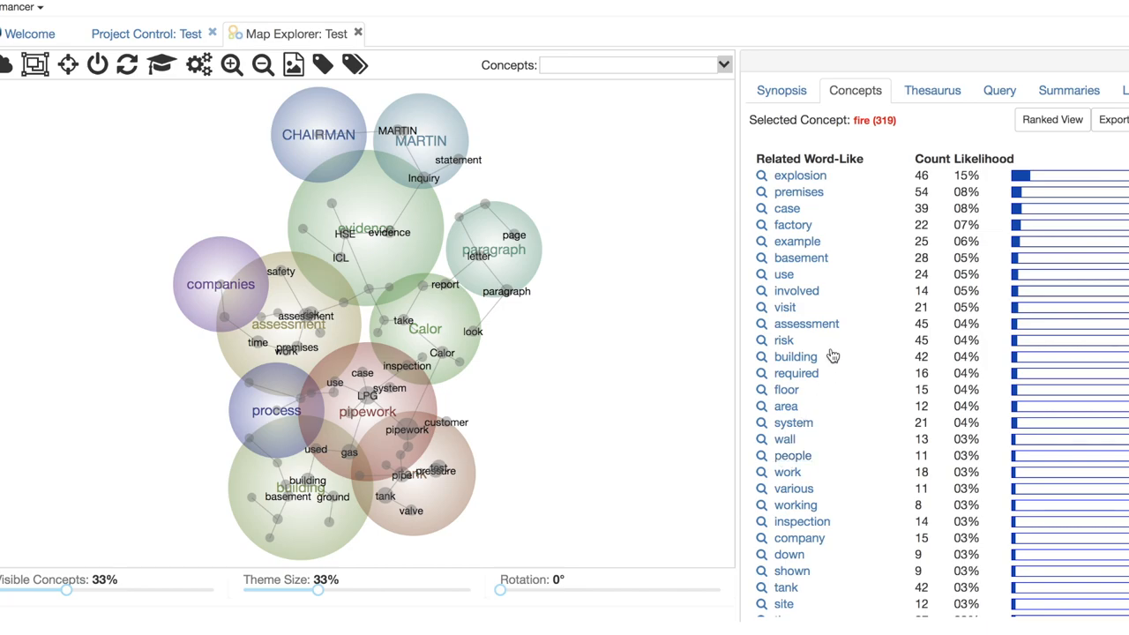
scroll(852, 268, up, 3)
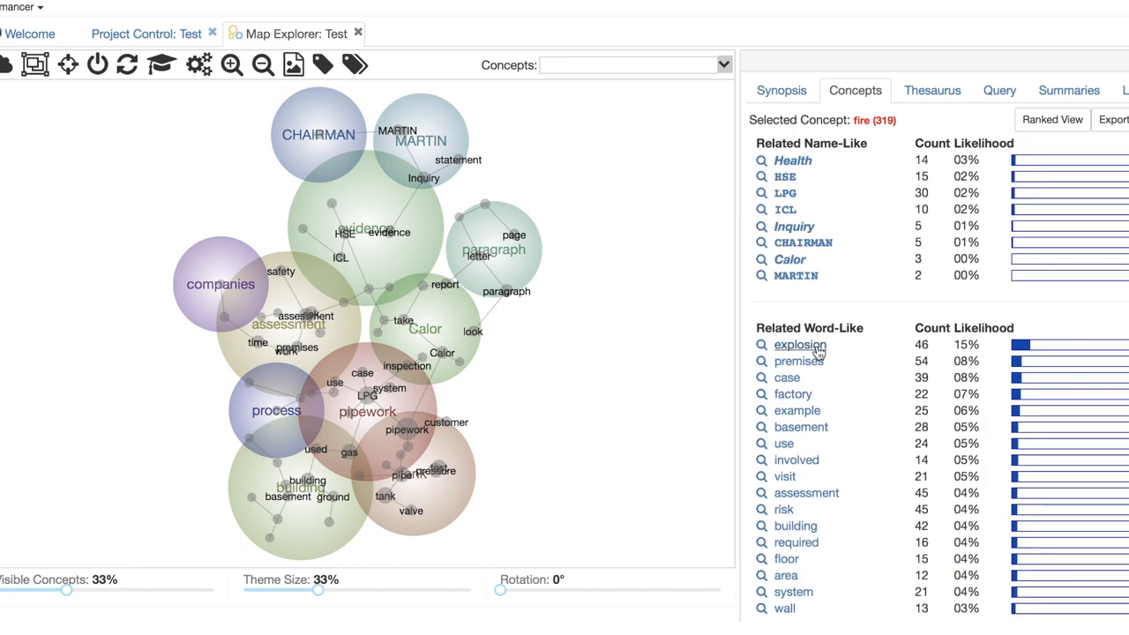
click(761, 345)
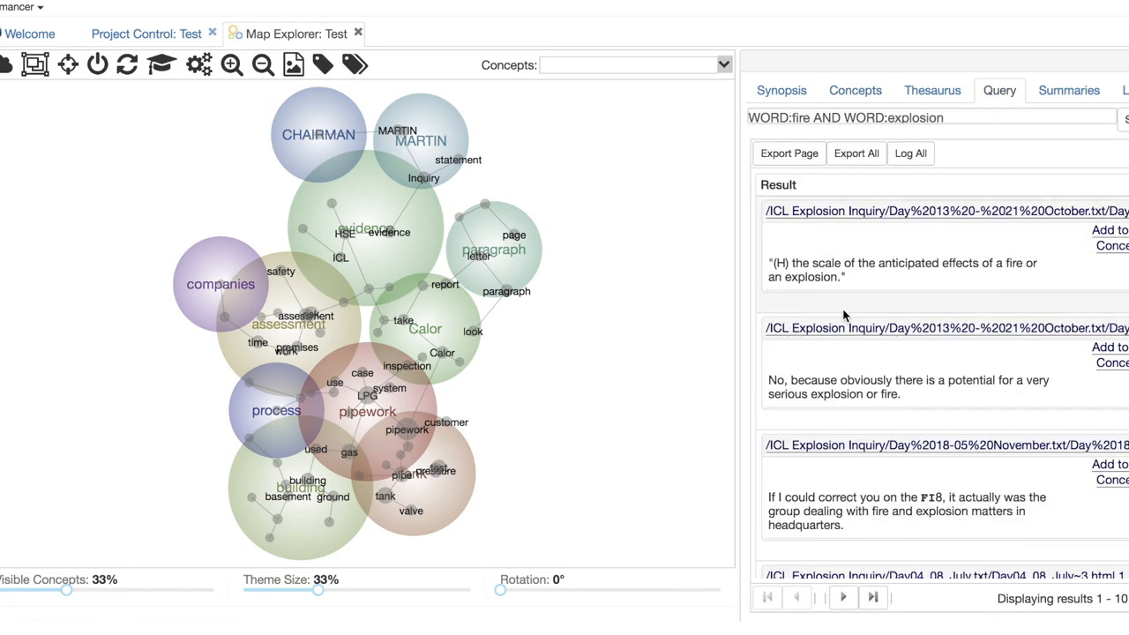
scroll(848, 308, down, 2)
scroll(847, 308, down, 2)
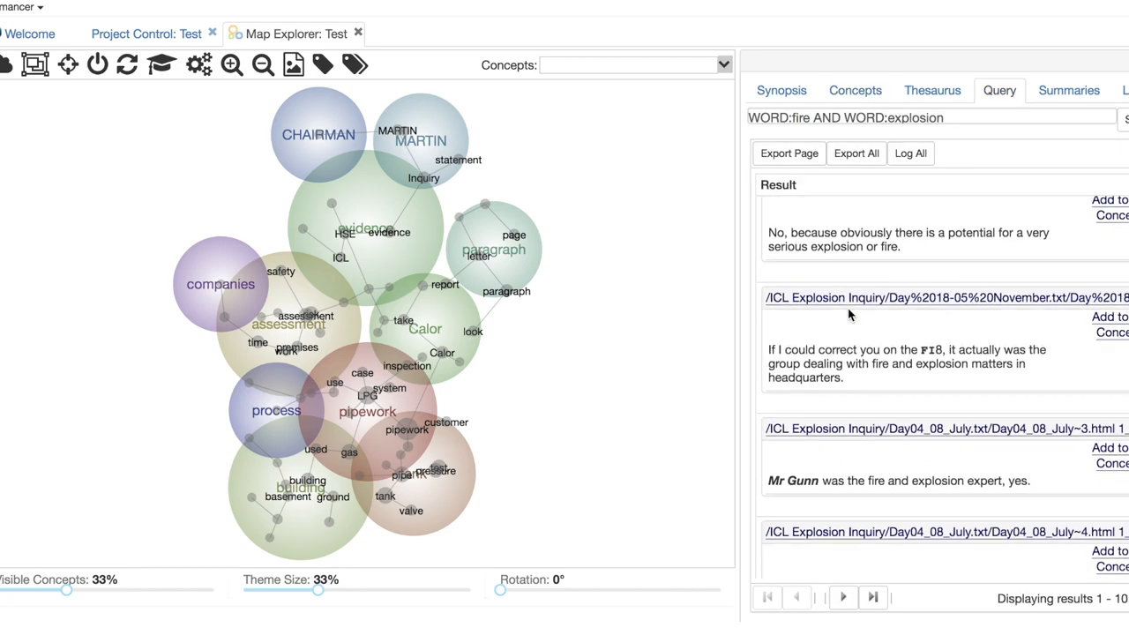
scroll(848, 308, down, 2)
scroll(848, 309, down, 3)
scroll(848, 309, down, 2)
scroll(848, 308, down, 3)
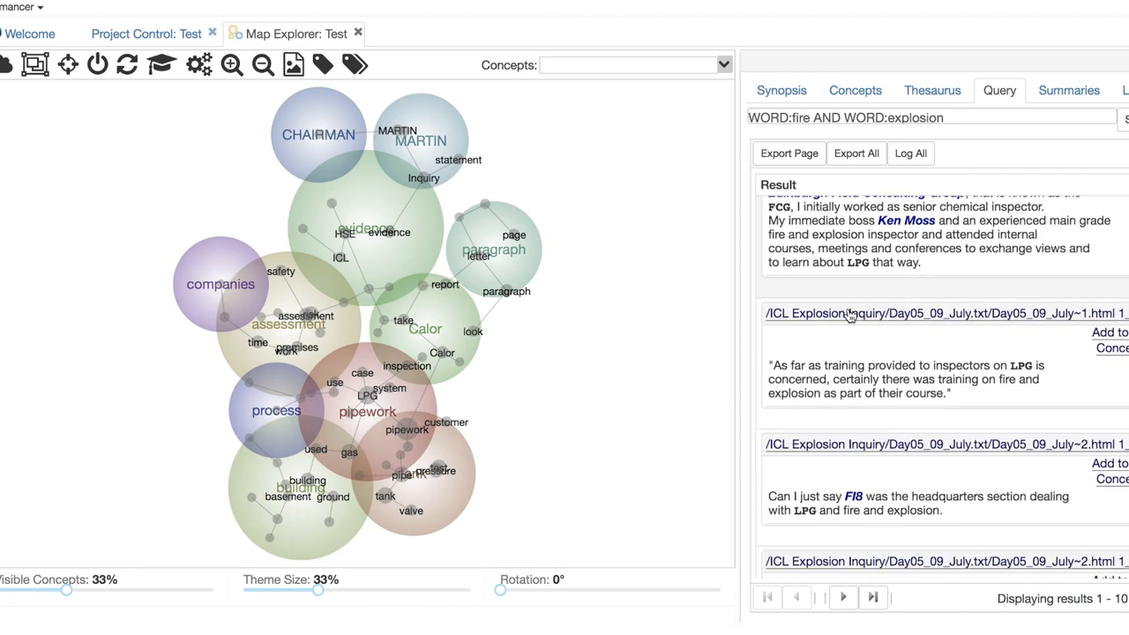
scroll(848, 308, up, 10)
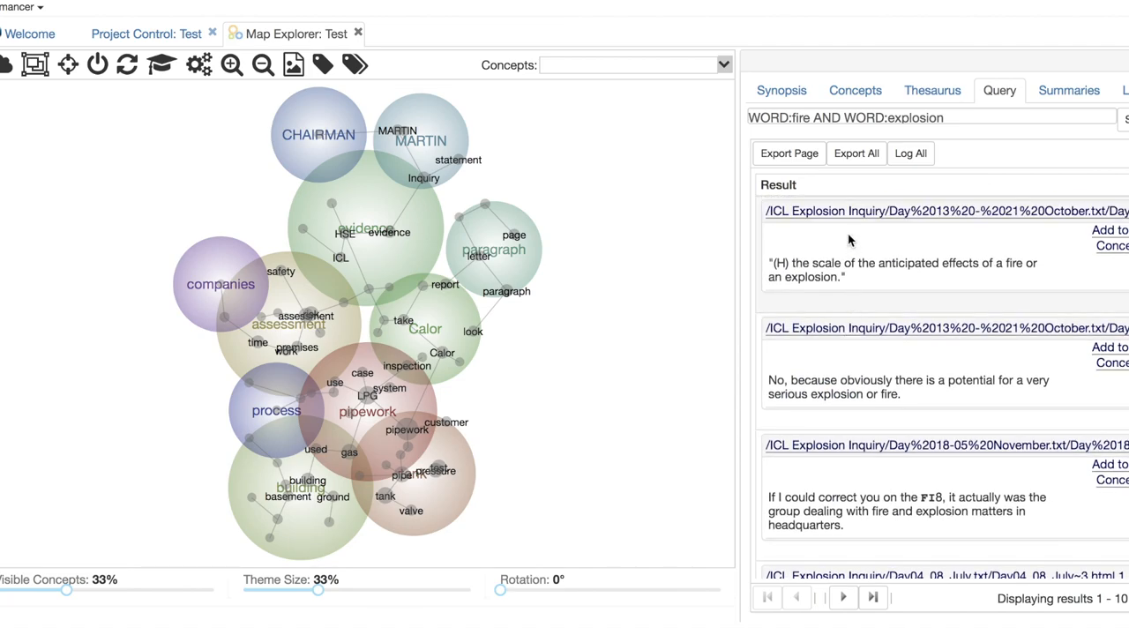
click(854, 91)
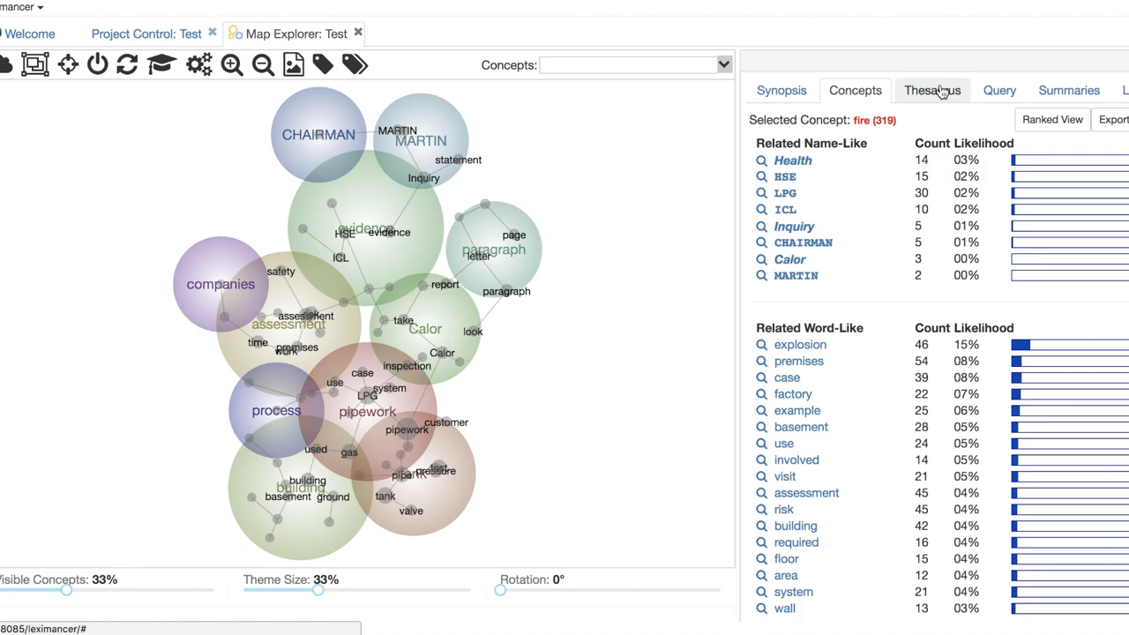
Load the thesaurus, view terms for building, then return to the Ranked Concepts list.
click(939, 97)
click(931, 210)
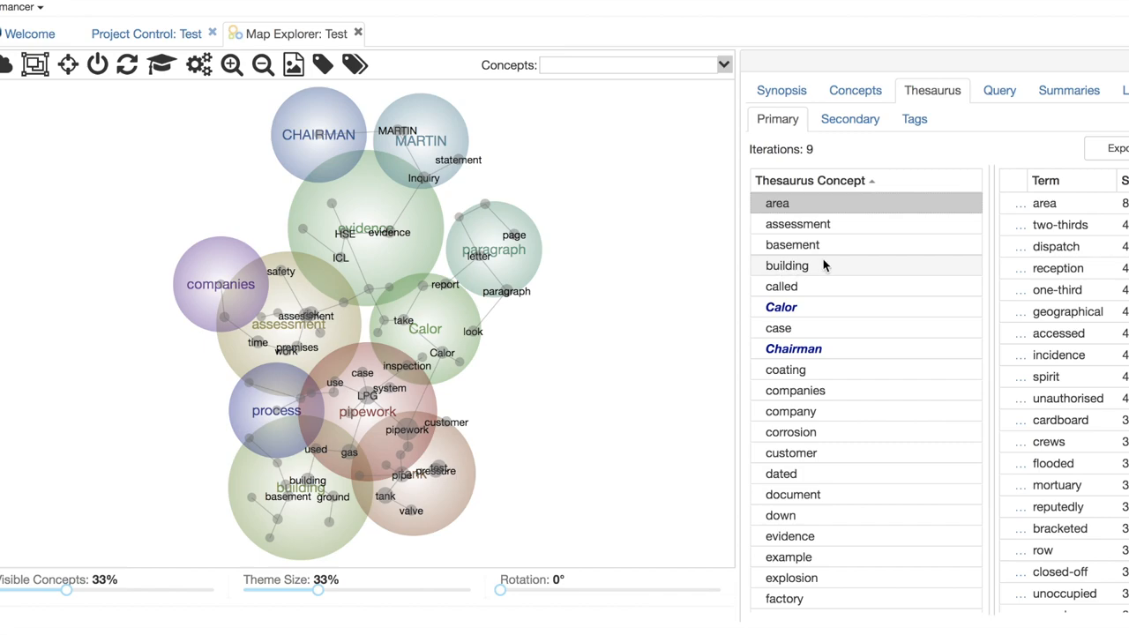
click(785, 268)
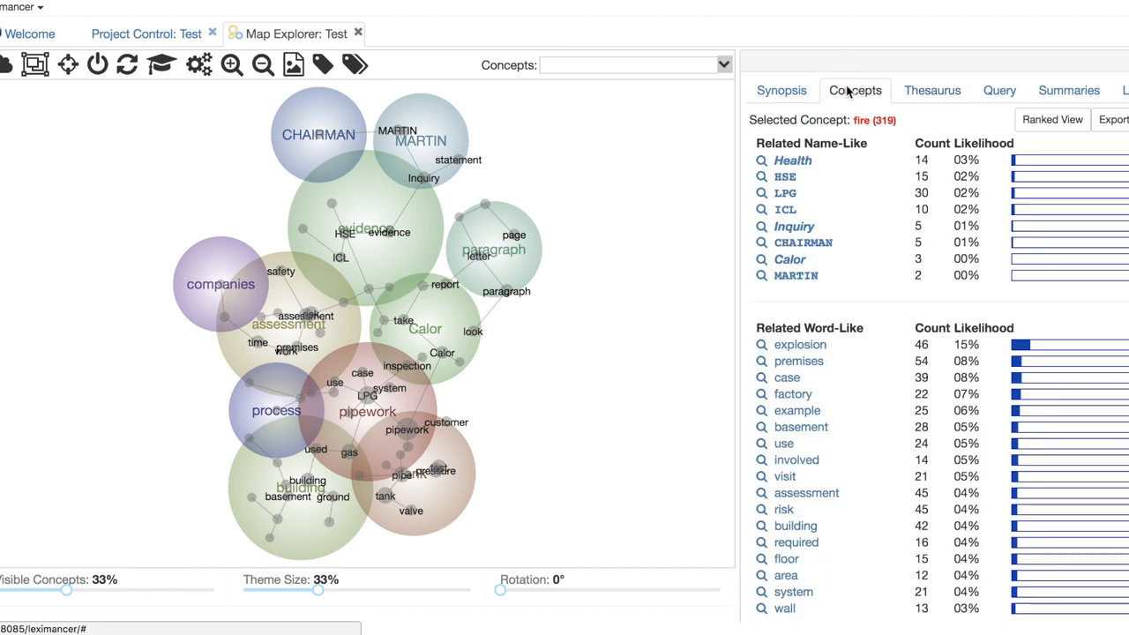
click(1029, 120)
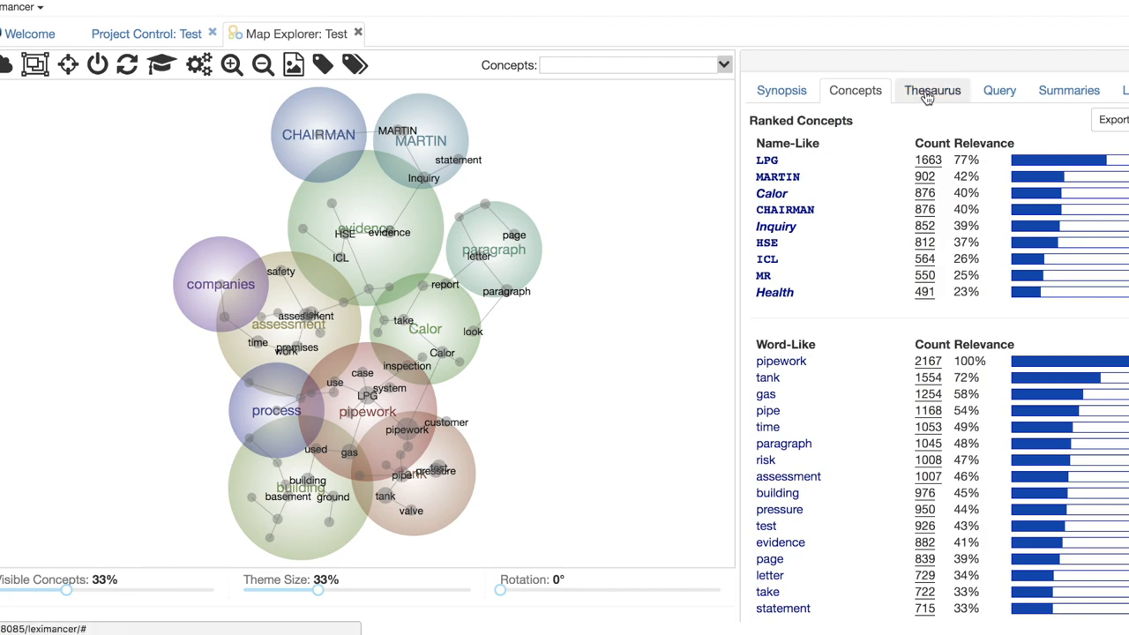
Show the query results for passages containing both fire and explosion.
click(995, 92)
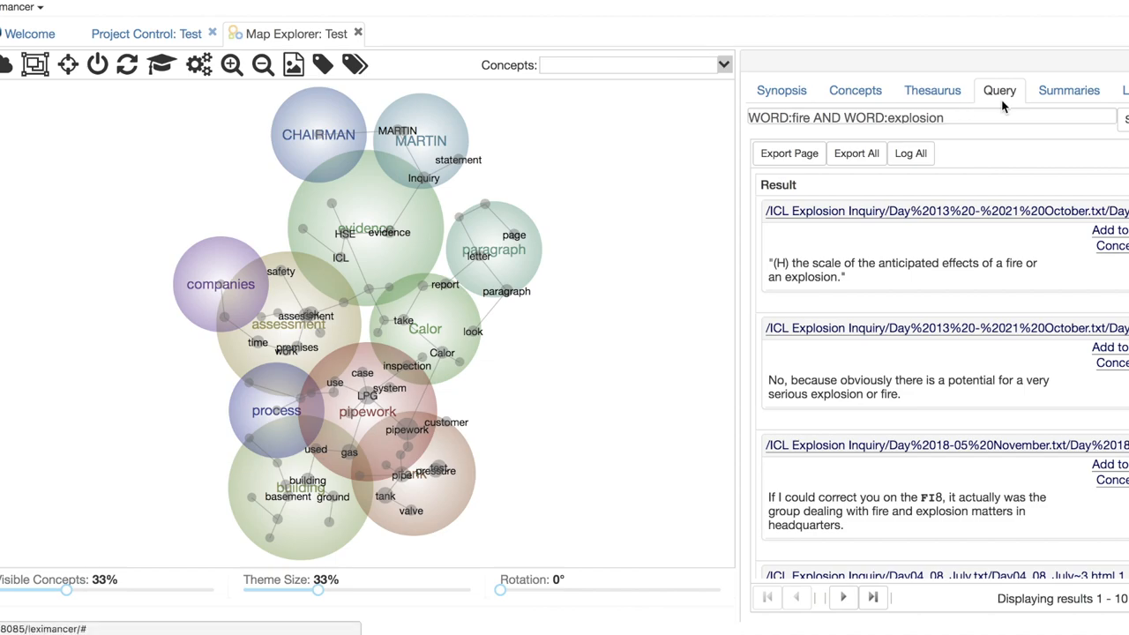
View the first inquiry document's full summary, then return to the theme hit counts synopsis.
click(1046, 98)
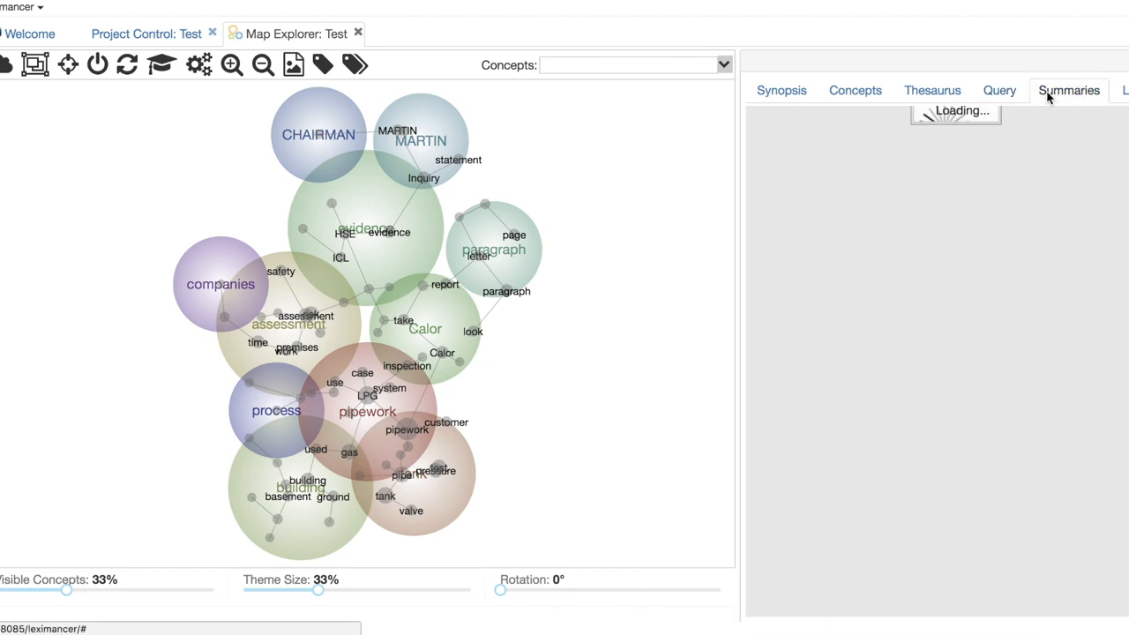
scroll(1065, 246, down, 3)
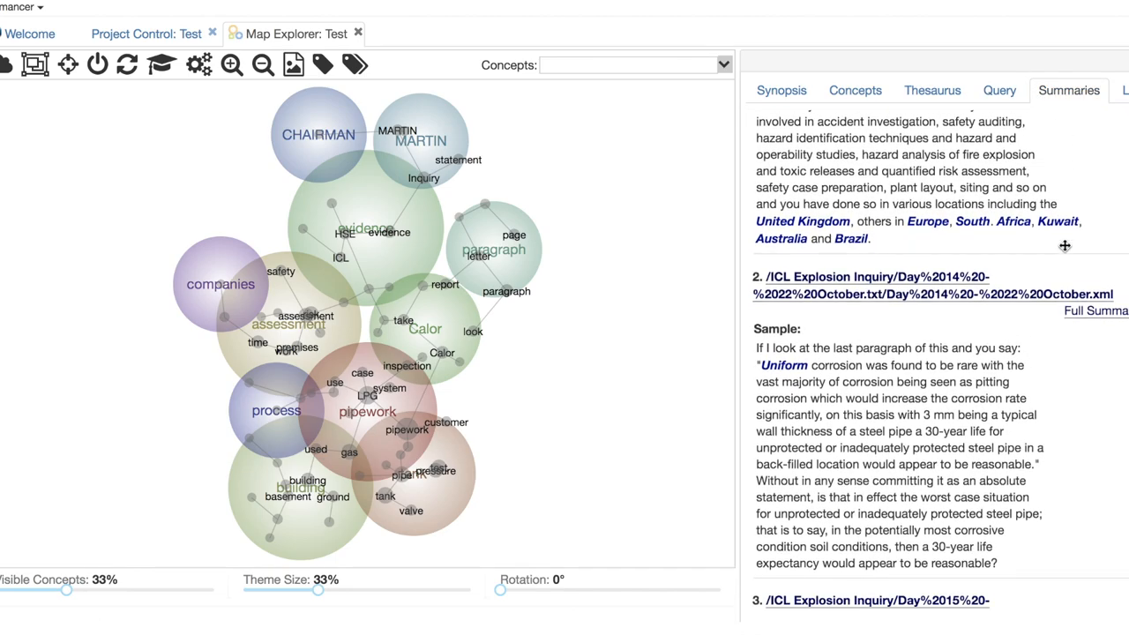
scroll(1065, 246, up, 3)
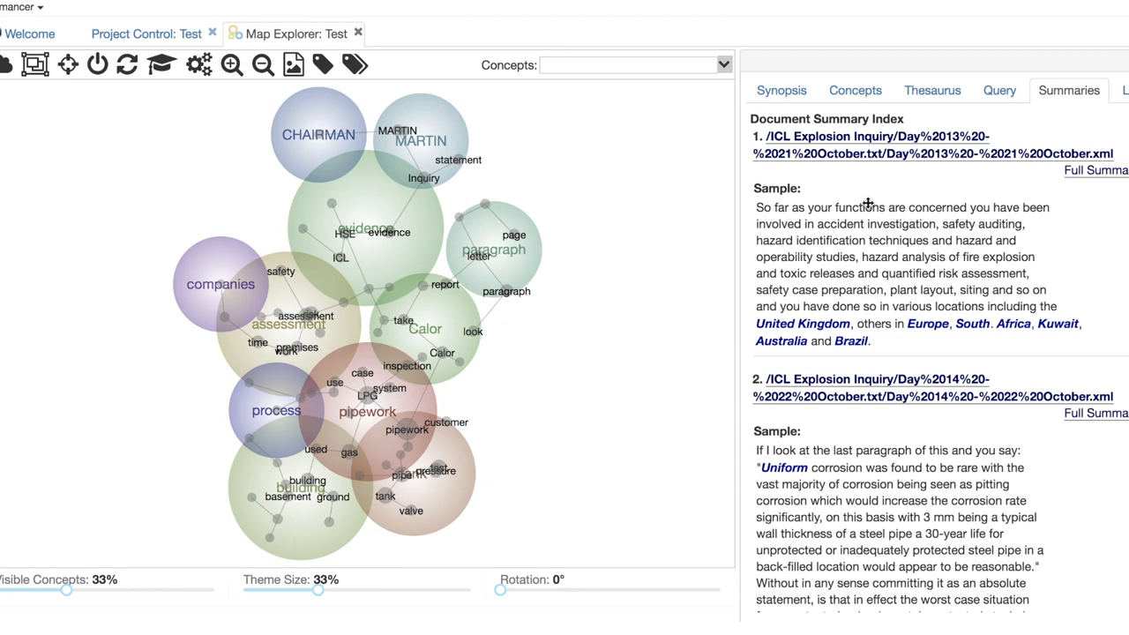
click(1094, 171)
scroll(1041, 239, down, 5)
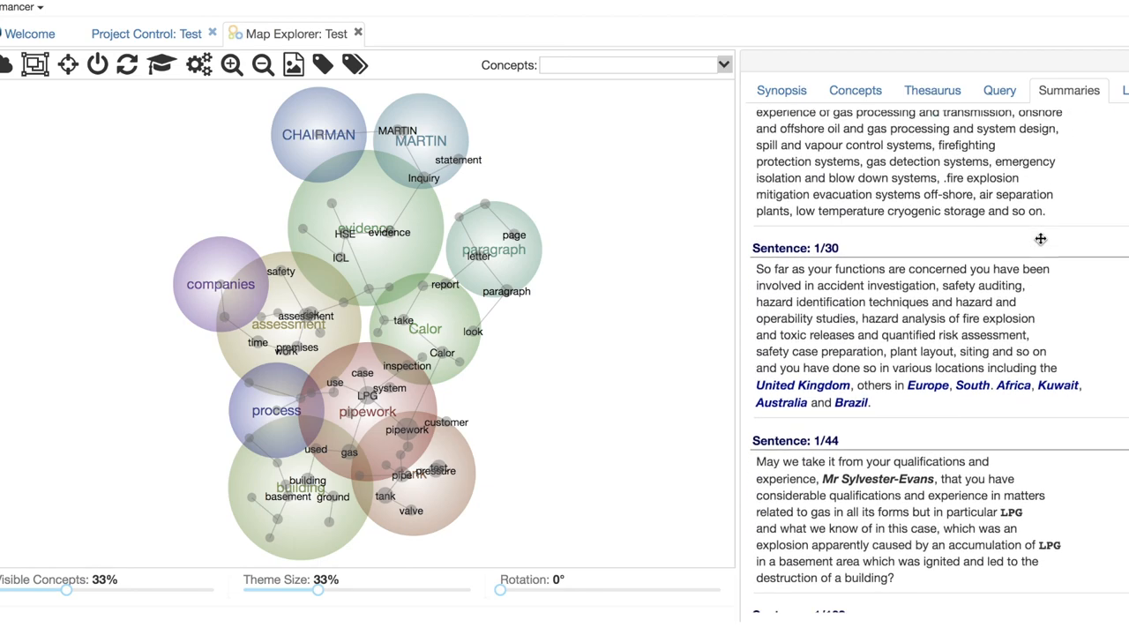
scroll(1041, 238, down, 5)
scroll(1041, 240, down, 4)
scroll(1041, 243, down, 5)
scroll(1042, 244, down, 1)
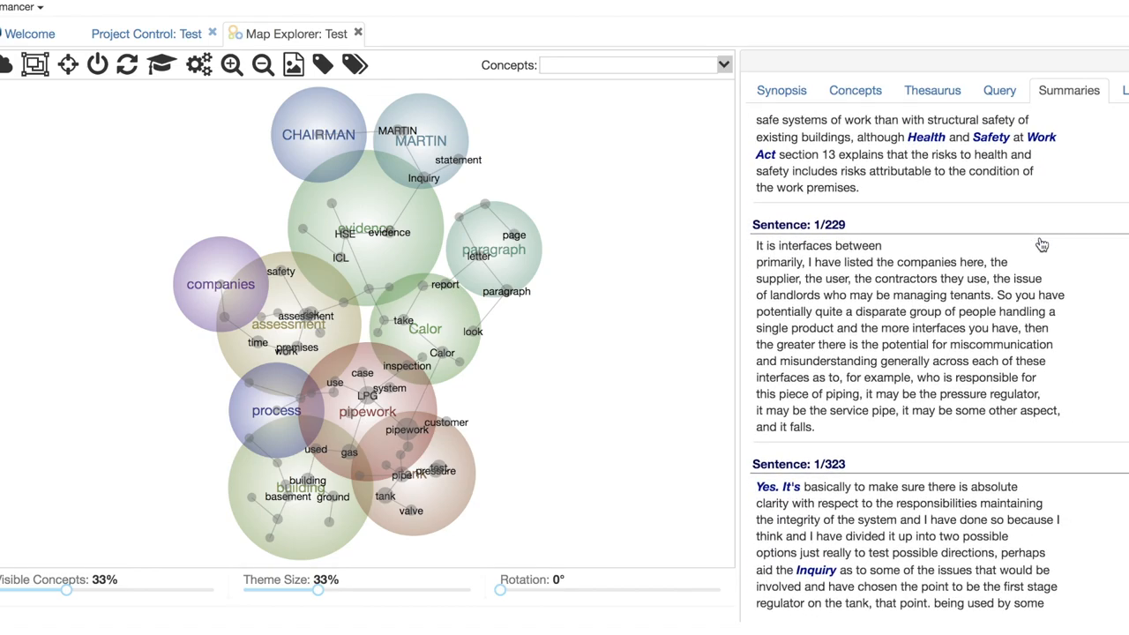
scroll(1042, 245, down, 3)
scroll(1042, 243, down, 5)
scroll(1041, 240, down, 3)
scroll(1042, 238, down, 2)
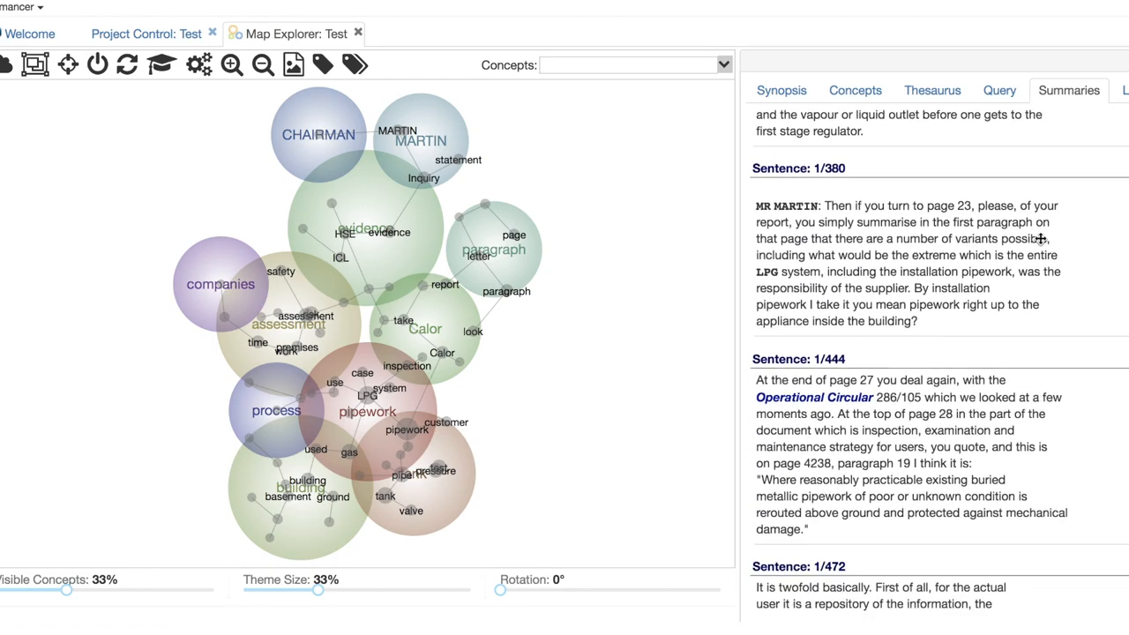
scroll(1041, 238, down, 5)
scroll(1041, 238, down, 1)
scroll(1041, 238, down, 3)
scroll(1042, 239, down, 3)
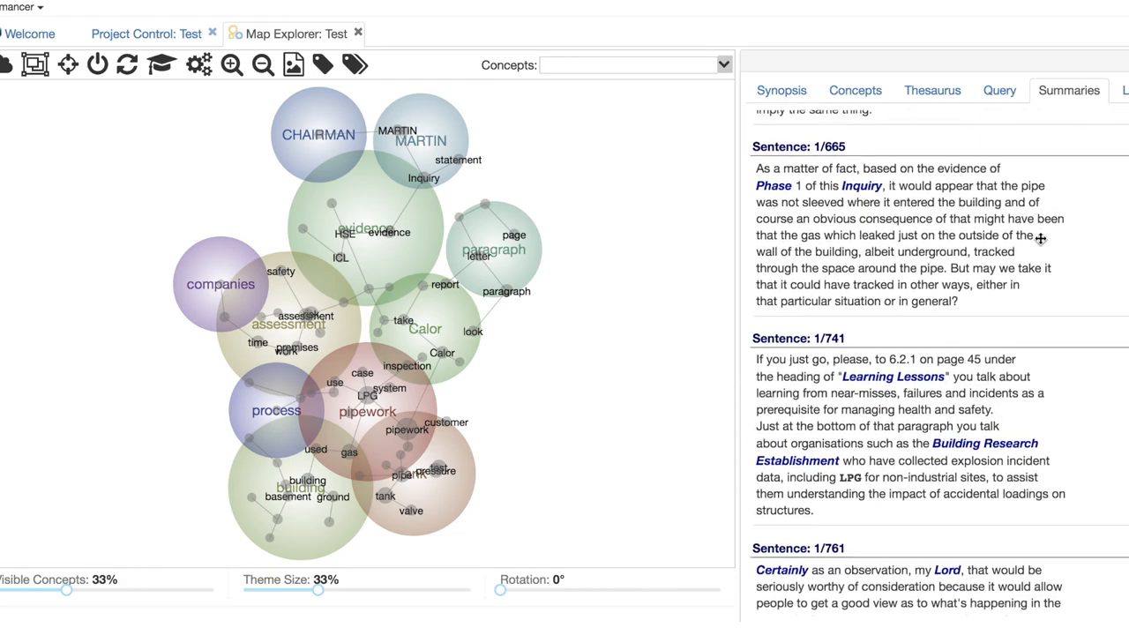
scroll(1041, 239, down, 3)
scroll(1042, 238, down, 3)
scroll(1041, 238, down, 1)
scroll(1041, 239, up, 10)
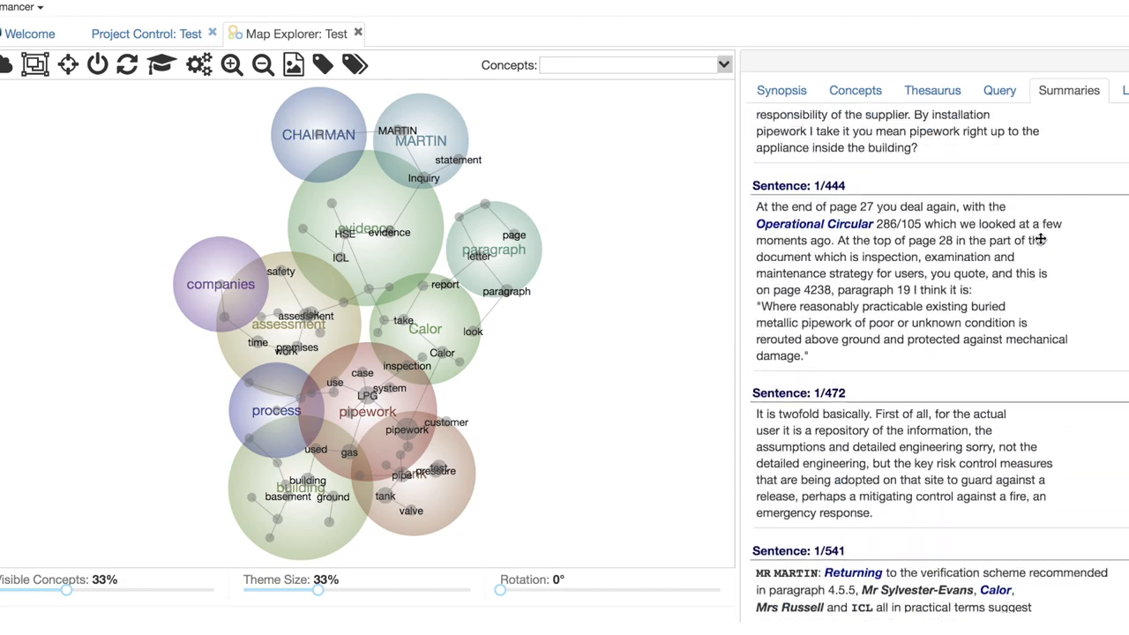
scroll(1041, 240, up, 3)
scroll(1042, 239, up, 5)
scroll(1041, 239, up, 5)
scroll(1041, 240, up, 2)
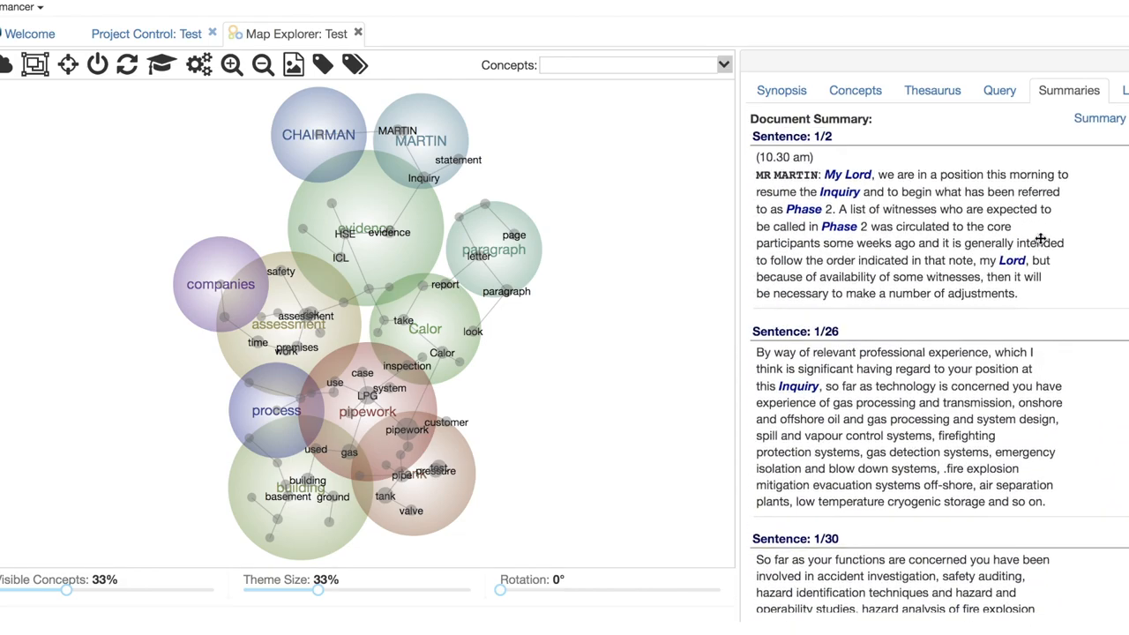
click(796, 97)
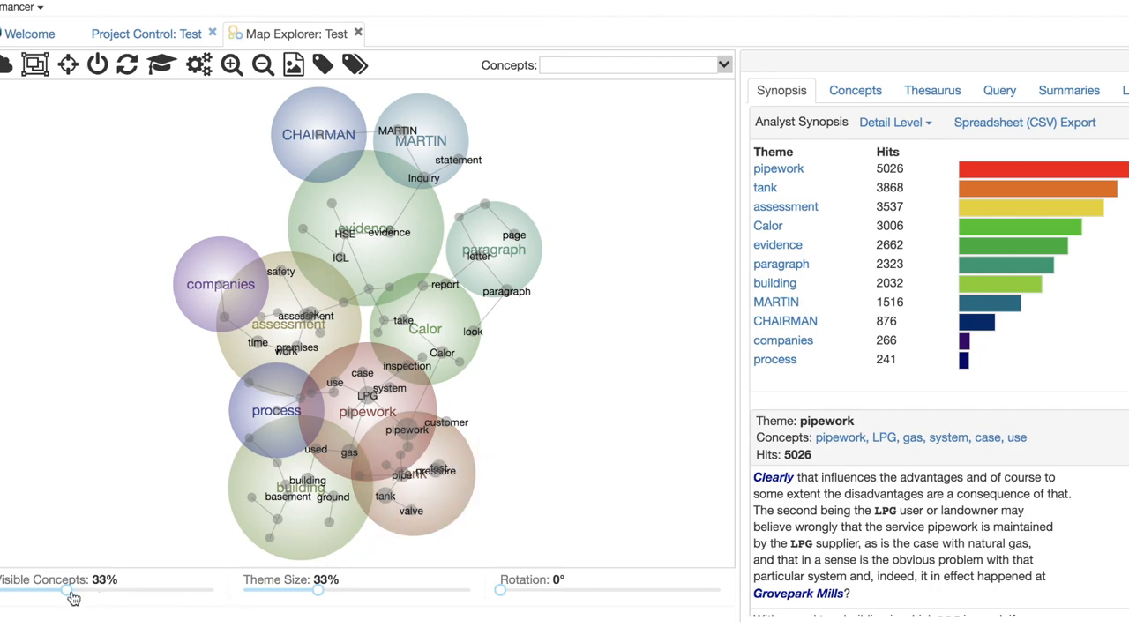
Lower Visible Concepts to 0% so the map shows only themes.
drag(68, 595, 2, 597)
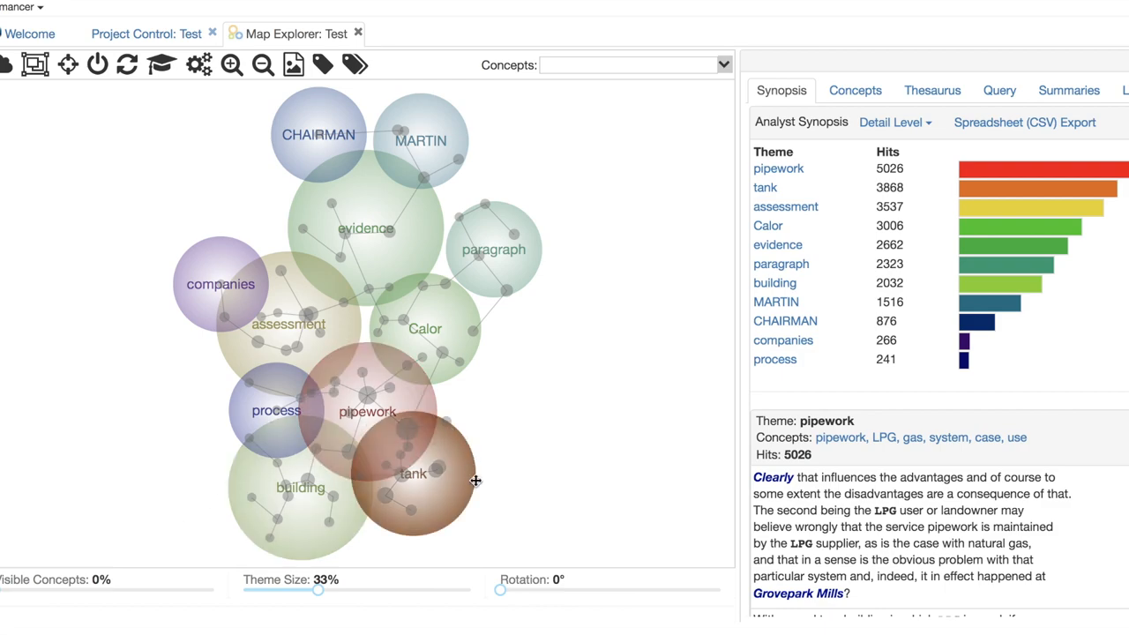
Rotate the theme map to 68° and zoom in so the themes fill the view.
click(501, 592)
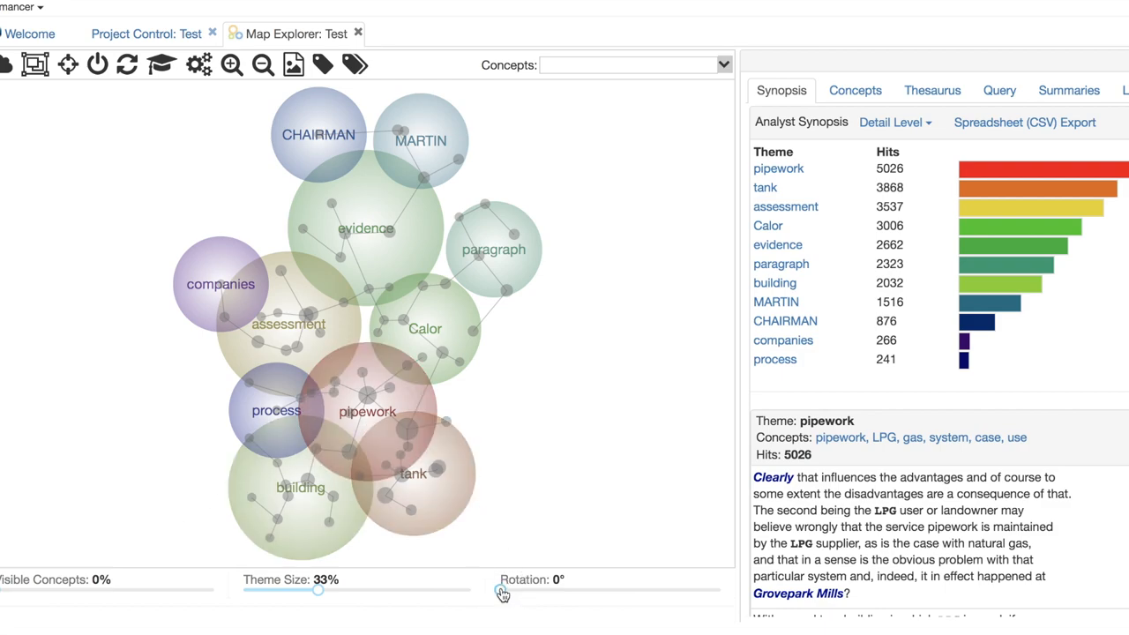
drag(501, 592, 544, 589)
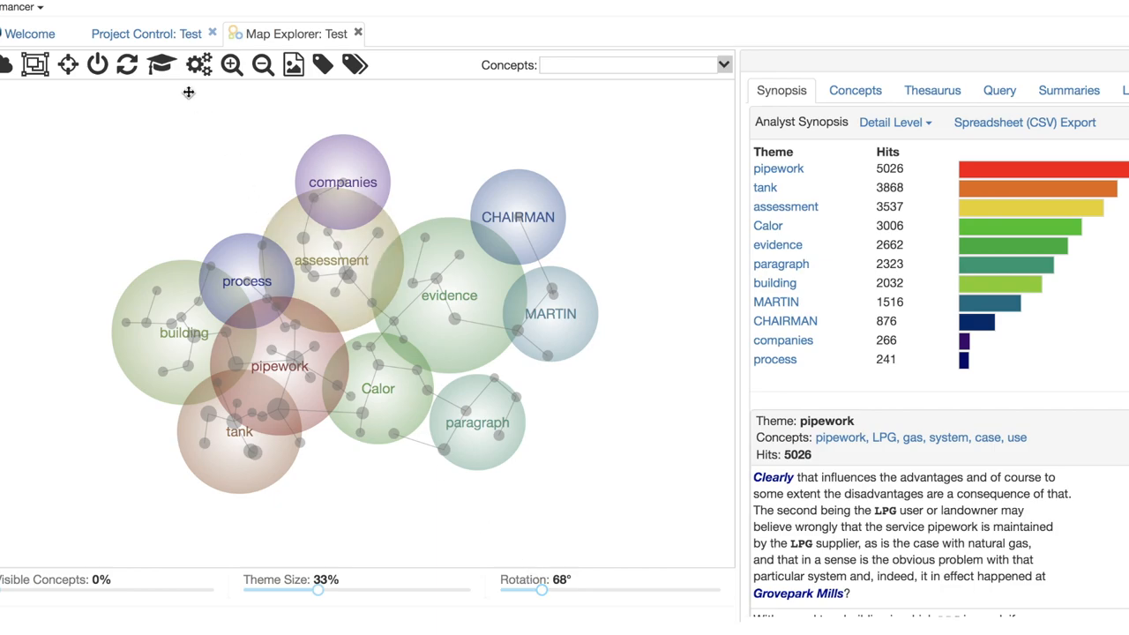
click(230, 66)
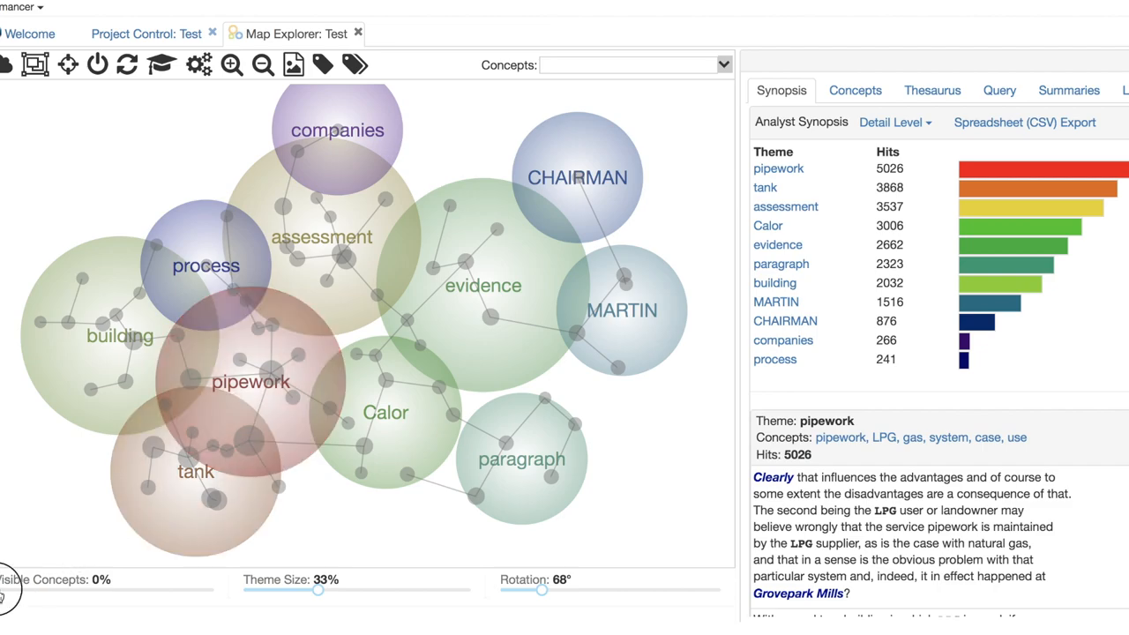
Raise Visible Concepts in steps from 0% to 100% so every concept label returns.
drag(3, 594, 26, 584)
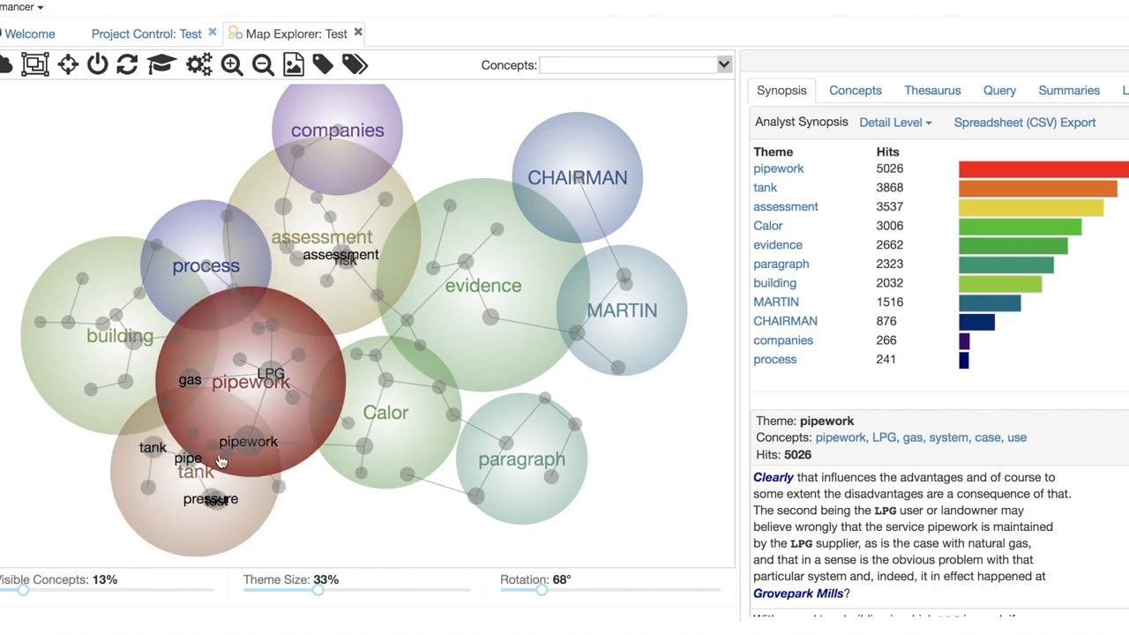
mouse_move(26, 593)
mouse_down()
mouse_move(207, 575)
mouse_move(80, 575)
mouse_move(113, 575)
mouse_up()
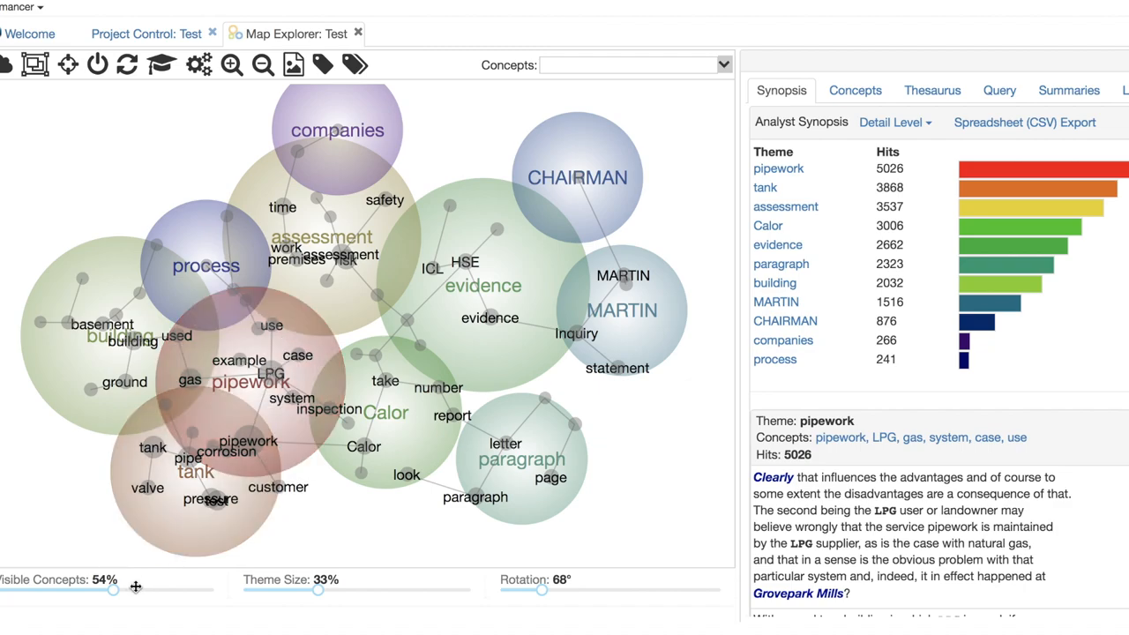
drag(116, 597, 222, 563)
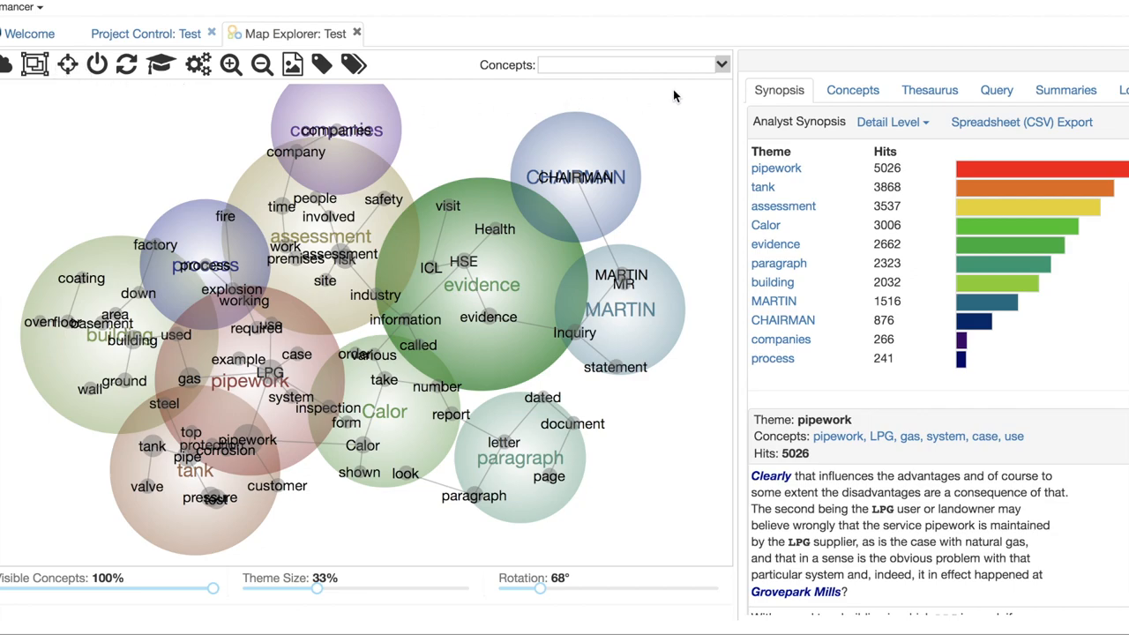
click(721, 65)
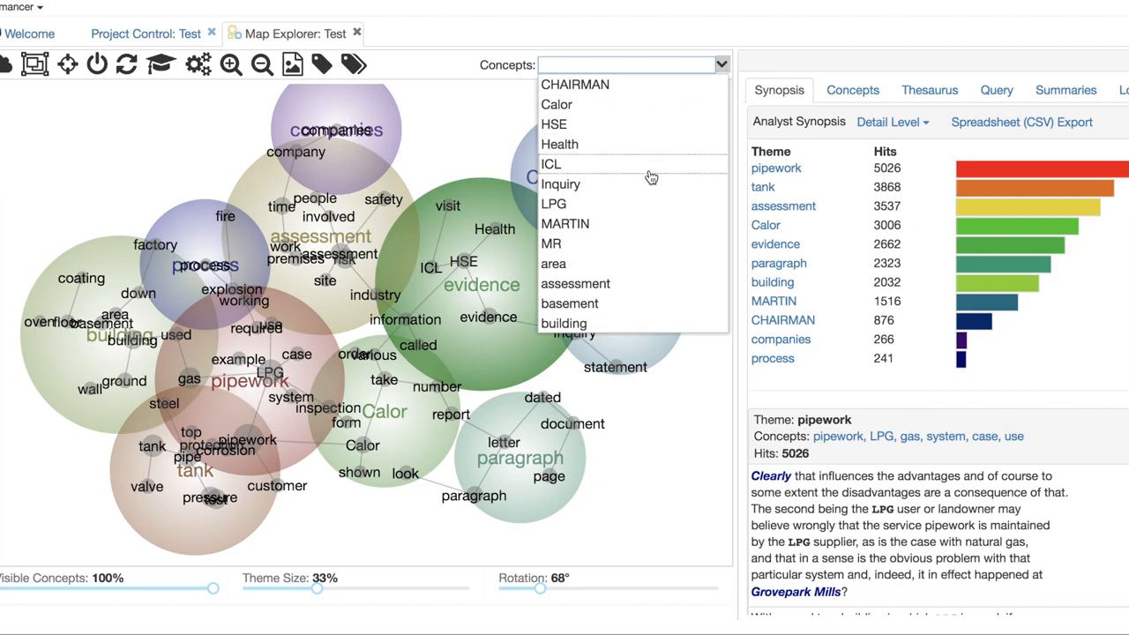
scroll(651, 177, down, 1)
scroll(651, 177, down, 2)
scroll(652, 178, down, 1)
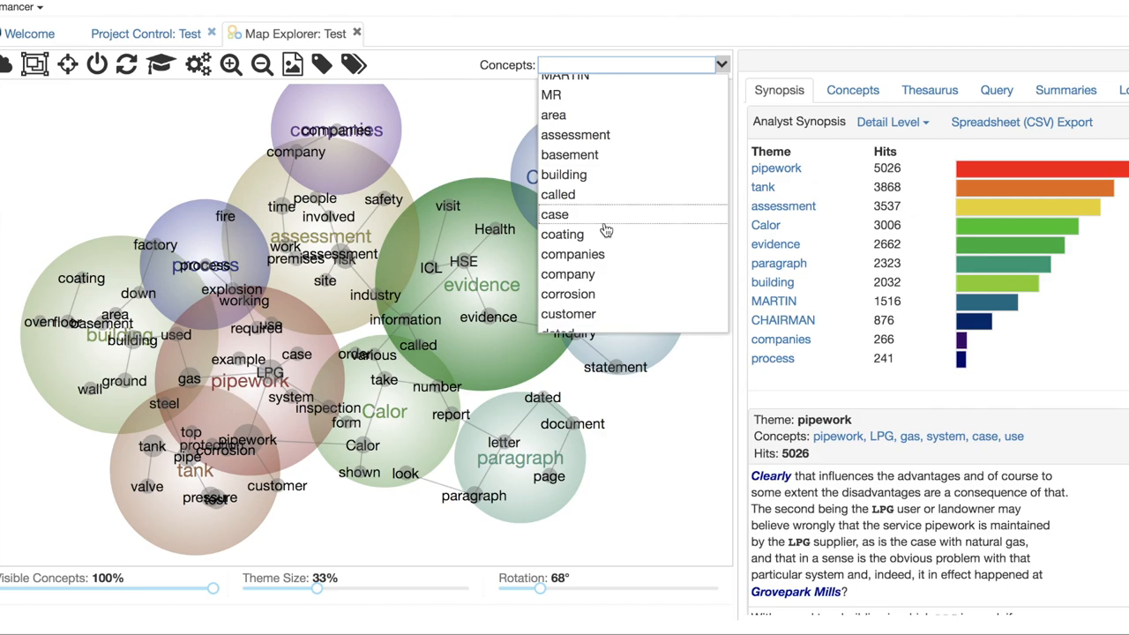
scroll(606, 230, down, 1)
scroll(606, 231, down, 1)
scroll(606, 231, down, 1)
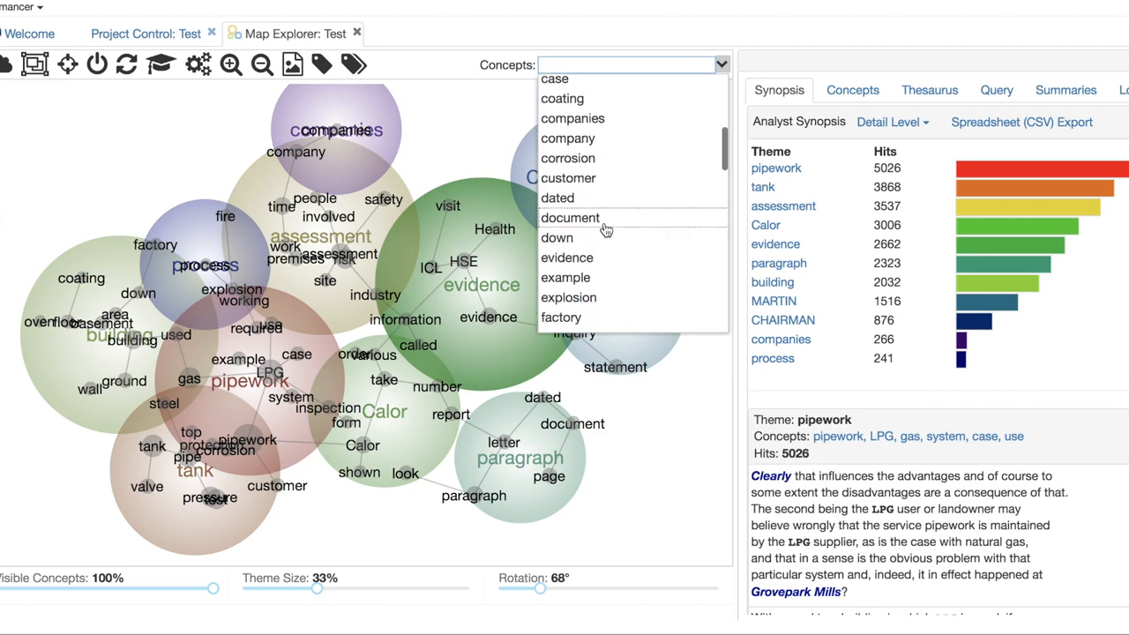
scroll(606, 230, down, 1)
Choose the explosion concept to draw its co-occurrence lines and list related concepts.
click(605, 270)
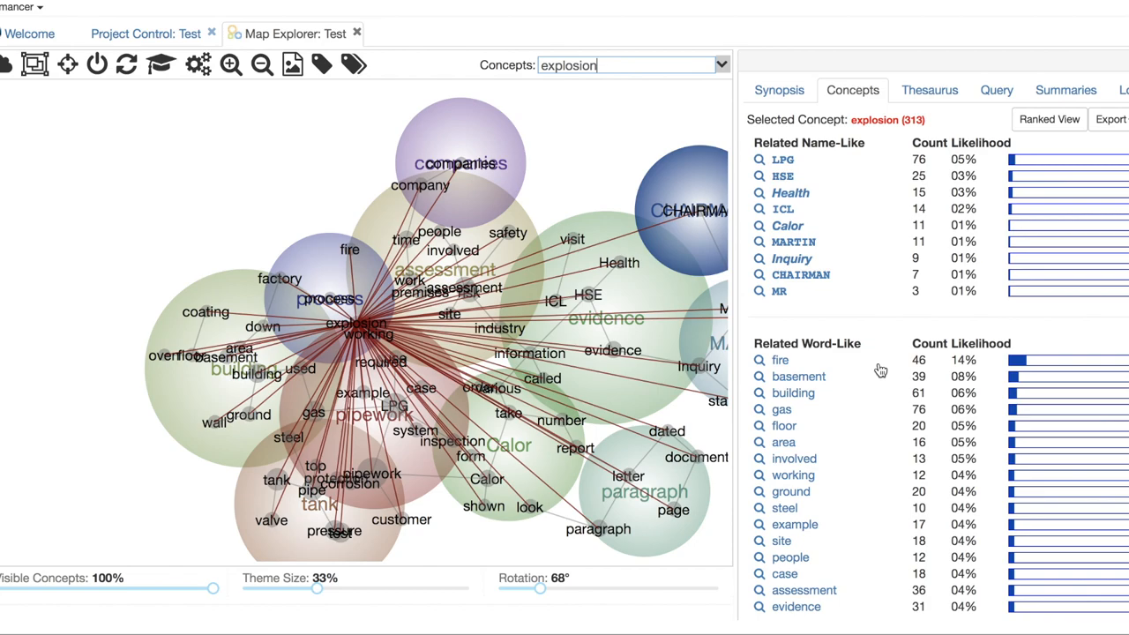
scroll(880, 370, down, 1)
scroll(880, 371, down, 1)
scroll(881, 371, down, 1)
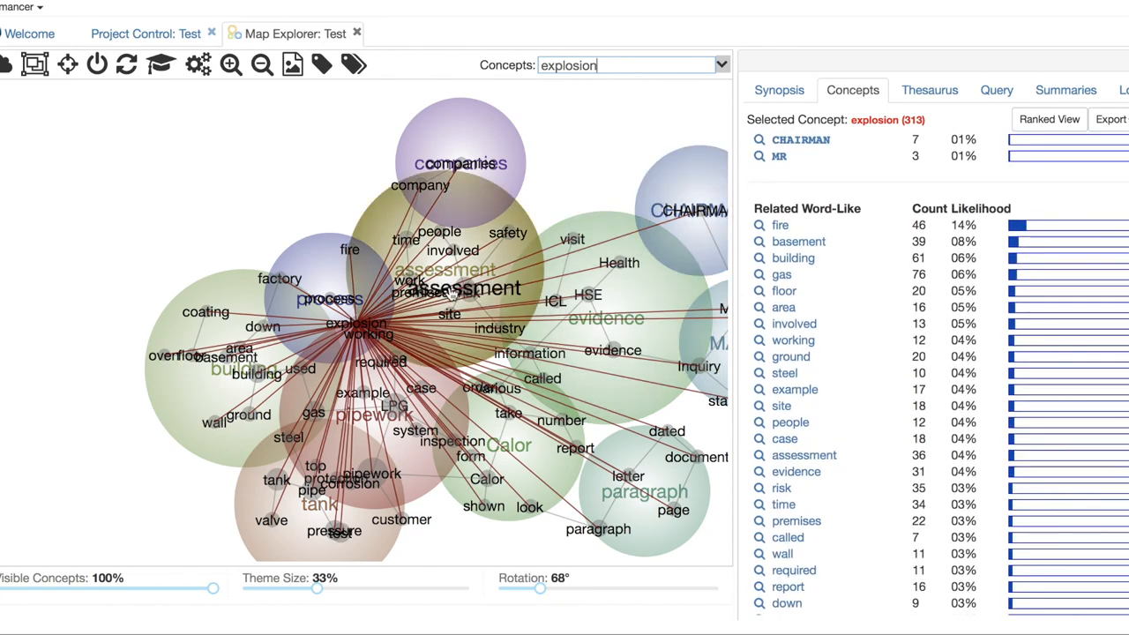